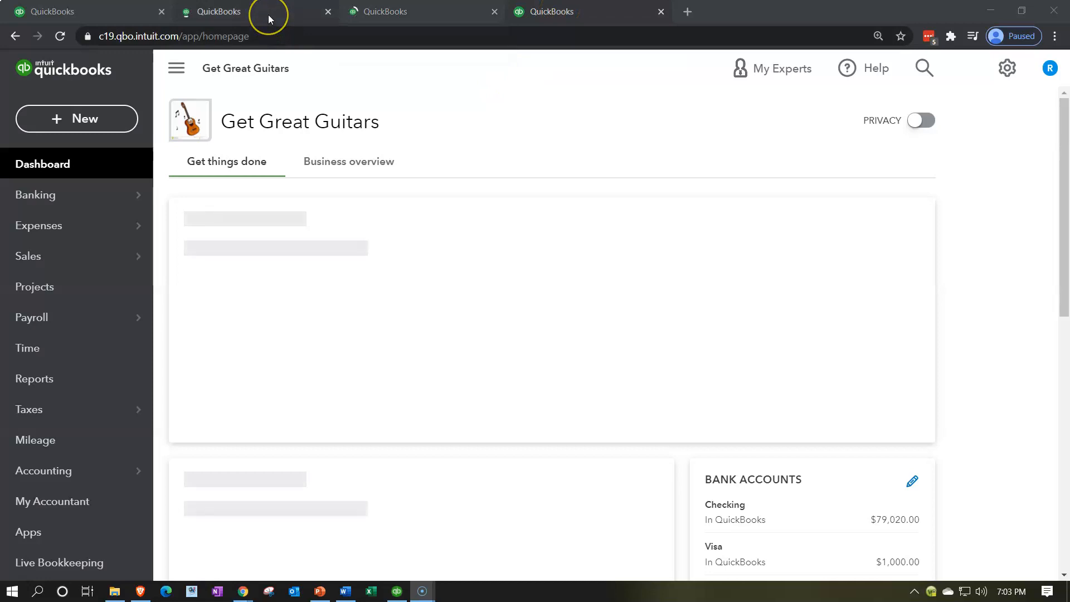
Step: Search the reports list for "trial" and open the Trial Balance report
{"action": "left_click", "coordinate": [60, 382]}
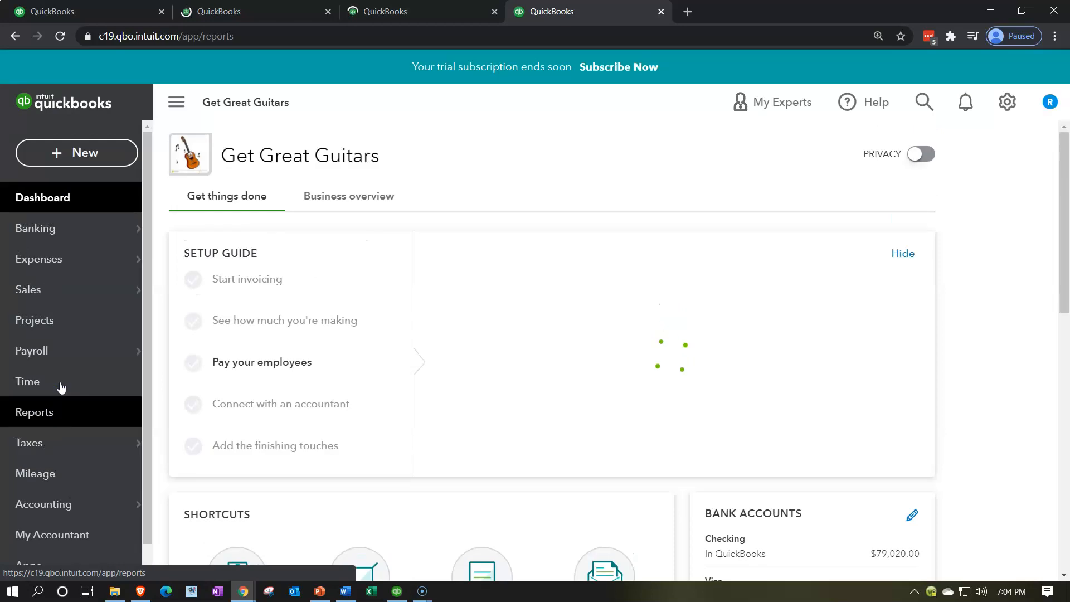
{"action": "type", "text": "trial"}
{"action": "key", "text": "Return"}
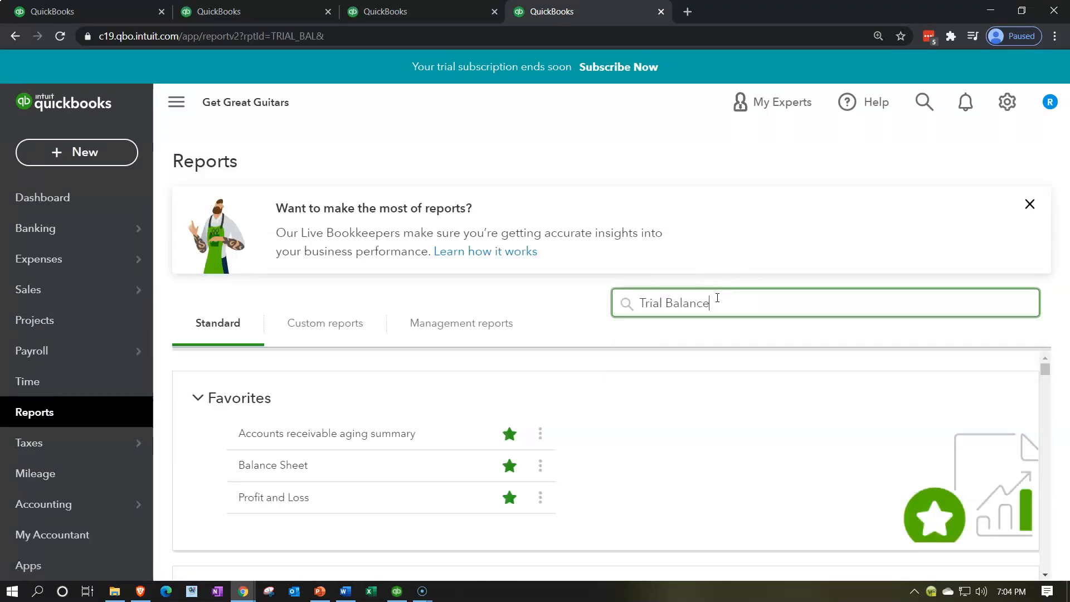
{"action": "scroll", "coordinate": [717, 302], "scroll_direction": "down", "scroll_amount": 3}
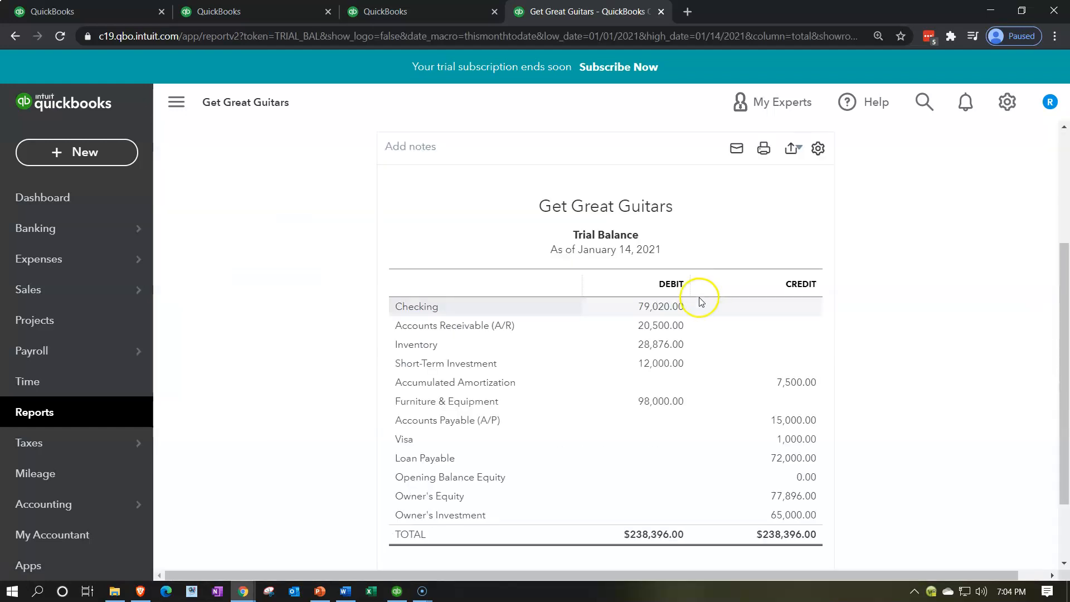
Step: Run the Trial Balance with the end date set to 12/31/2021, and collapse the navigation sidebar
{"action": "scroll", "coordinate": [560, 341], "scroll_direction": "up", "scroll_amount": 3}
{"action": "left_click_drag", "start_coordinate": [545, 218], "coordinate": [385, 193]}
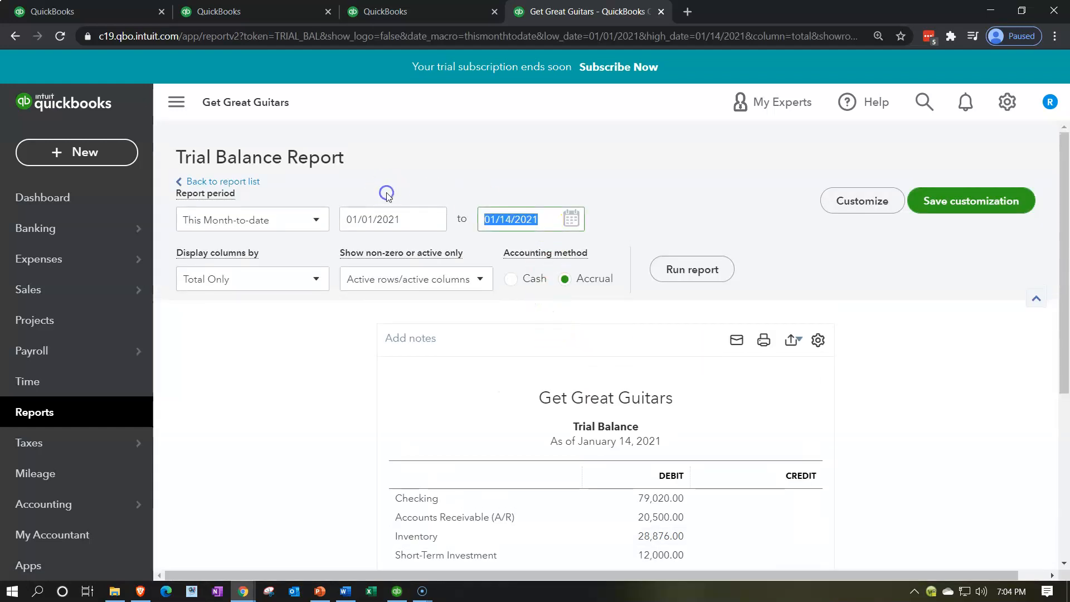
{"action": "type", "text": "01"}
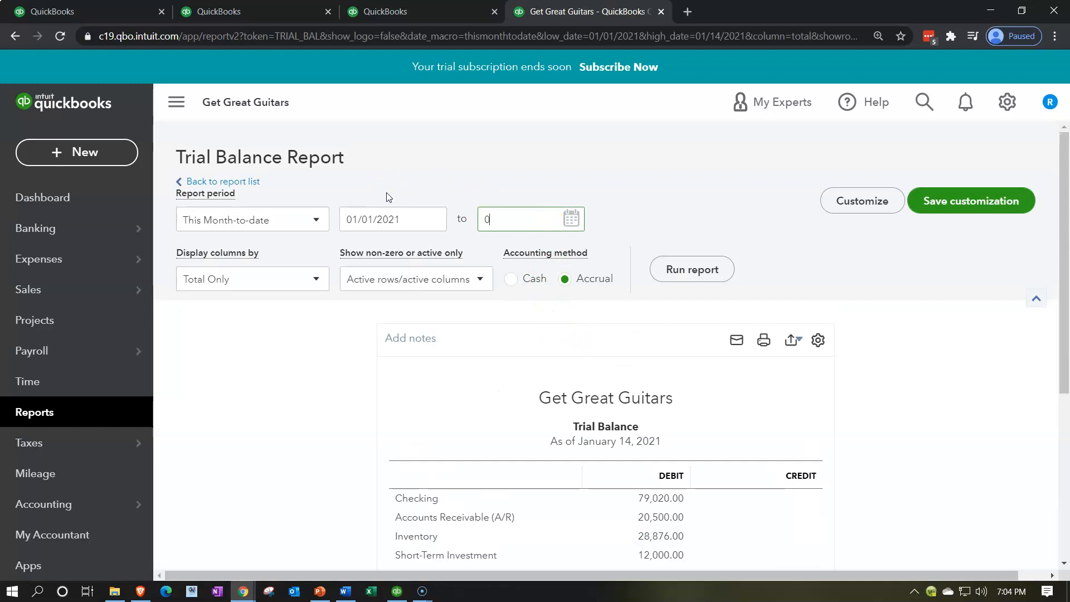
{"action": "key", "text": "BackSpace"}
{"action": "key", "text": "BackSpace"}
{"action": "type", "text": "123121"}
{"action": "left_click", "coordinate": [658, 270]}
{"action": "scroll", "coordinate": [663, 282], "scroll_direction": "down", "scroll_amount": 3}
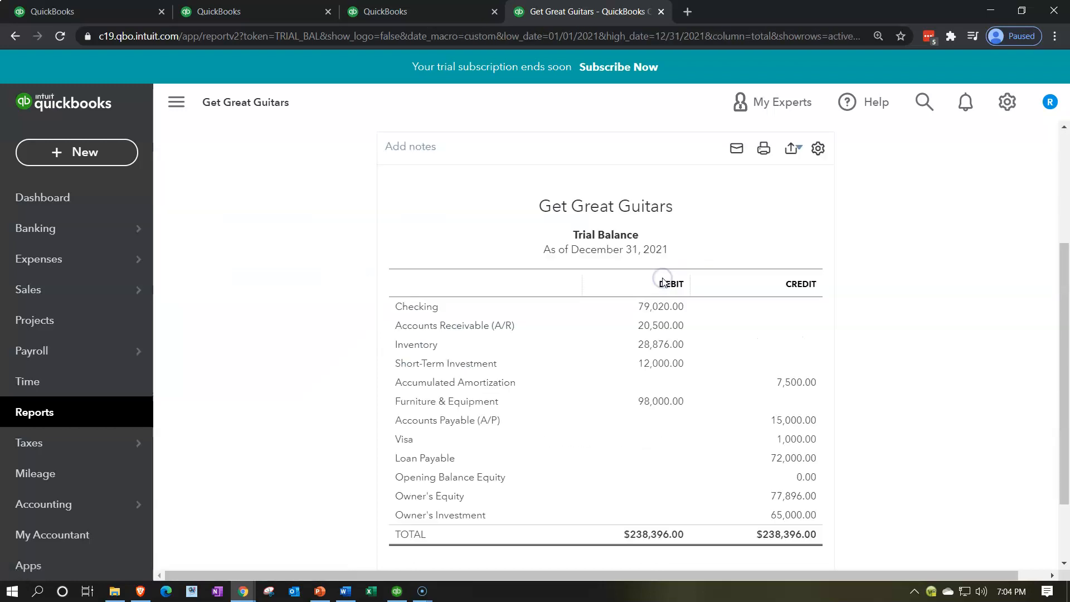
{"action": "left_click", "coordinate": [176, 102]}
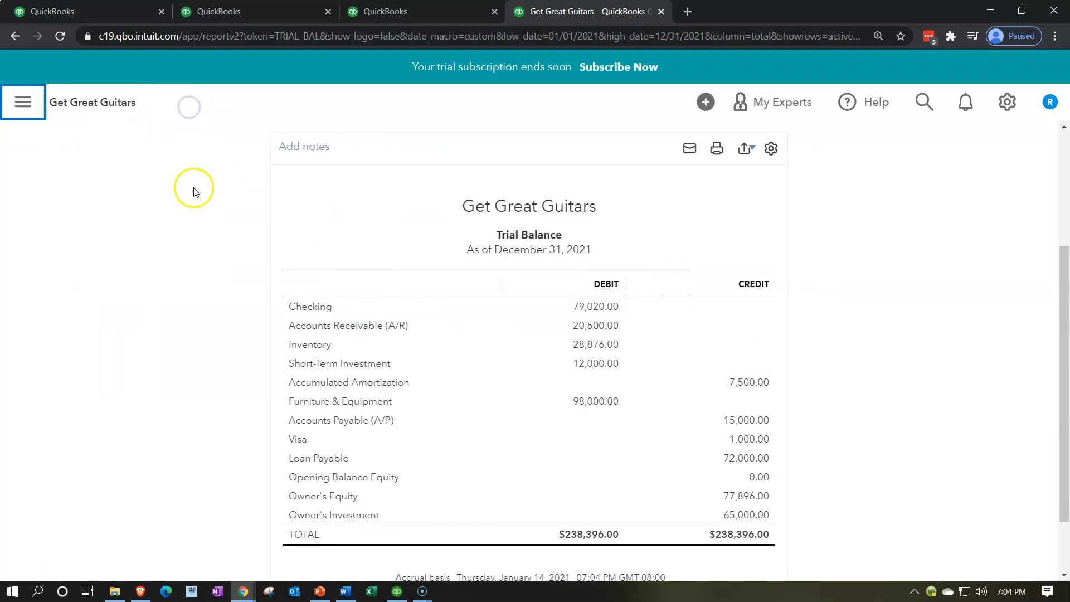
{"action": "scroll", "coordinate": [218, 290], "scroll_direction": "up", "scroll_amount": 1}
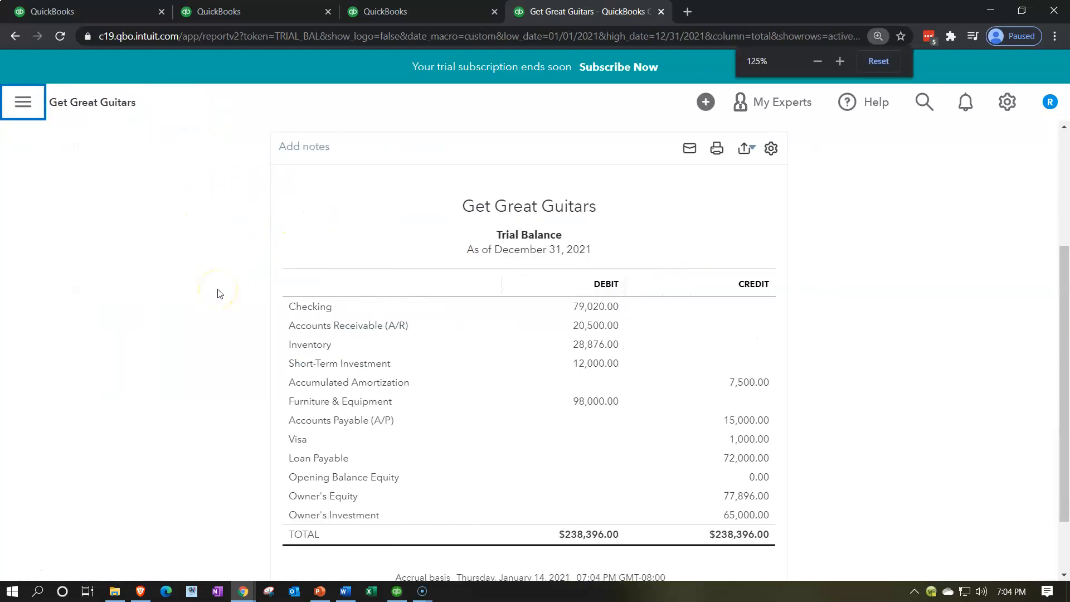
Step: Open the Profit and Loss report from the favorite reports in the third browser tab
{"action": "left_click", "coordinate": [386, 12]}
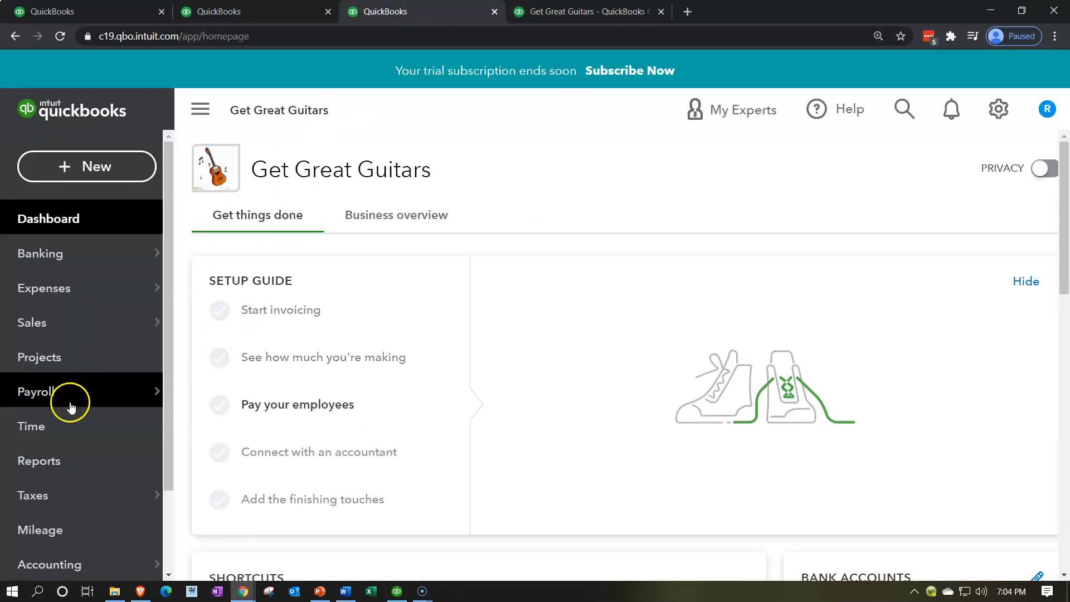
{"action": "scroll", "coordinate": [67, 406], "scroll_direction": "down", "scroll_amount": 2}
{"action": "left_click", "coordinate": [72, 371]}
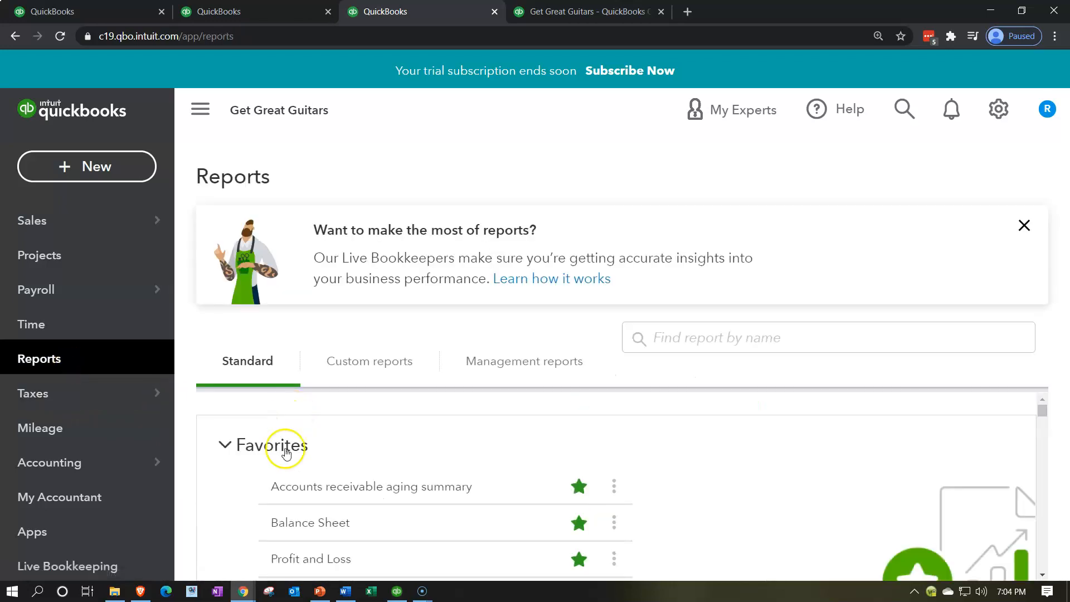
{"action": "scroll", "coordinate": [294, 470], "scroll_direction": "down", "scroll_amount": 3}
{"action": "left_click", "coordinate": [291, 424]}
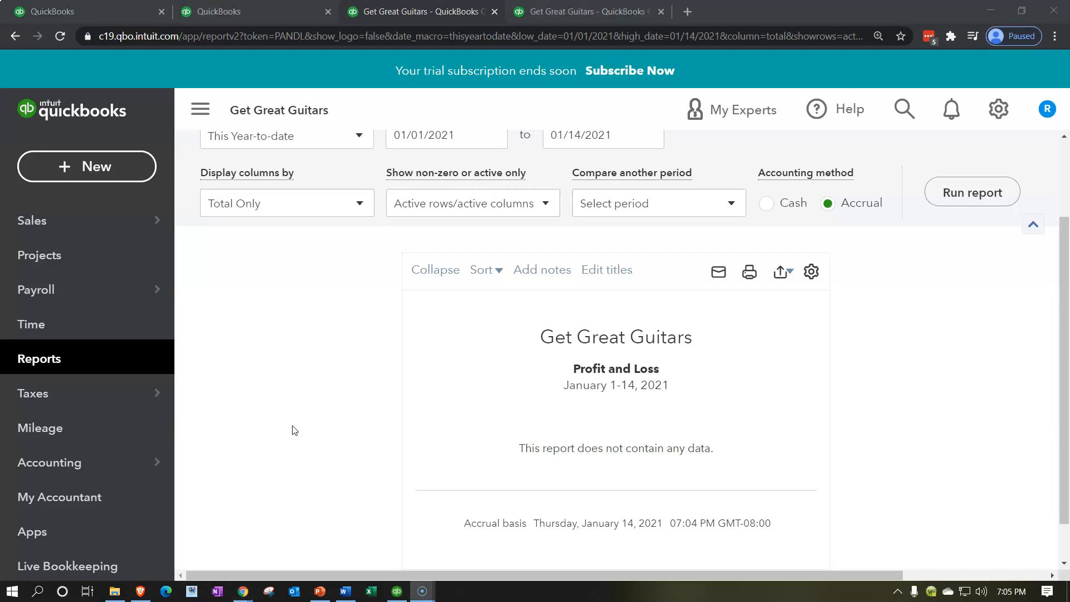
Step: Run the Profit and Loss report with the end date set to 12/31/2021, and collapse the navigation sidebar
{"action": "scroll", "coordinate": [293, 430], "scroll_direction": "up", "scroll_amount": 1}
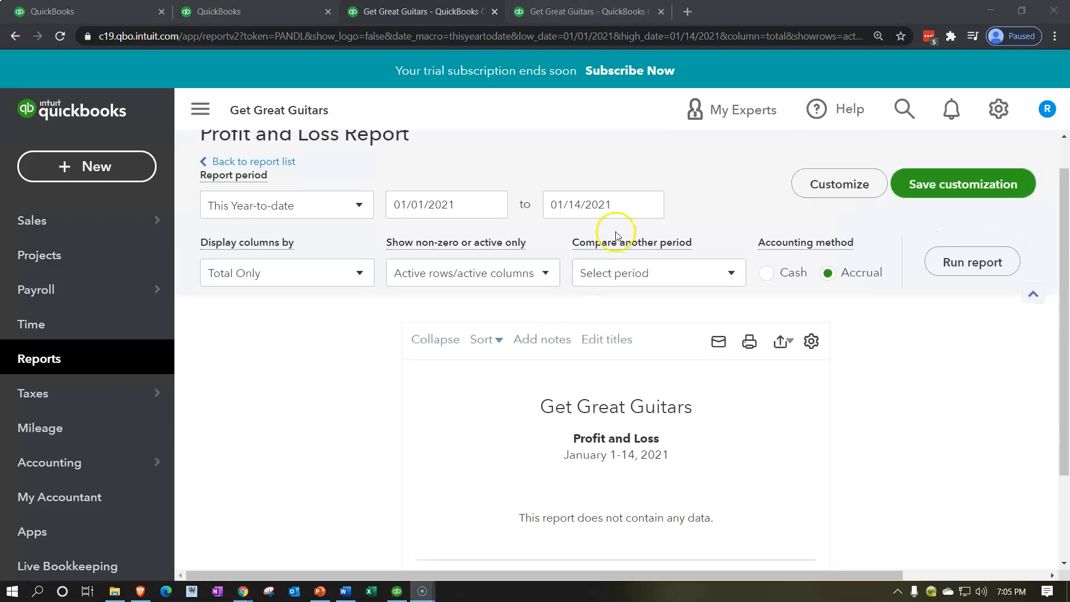
{"action": "left_click", "coordinate": [528, 196]}
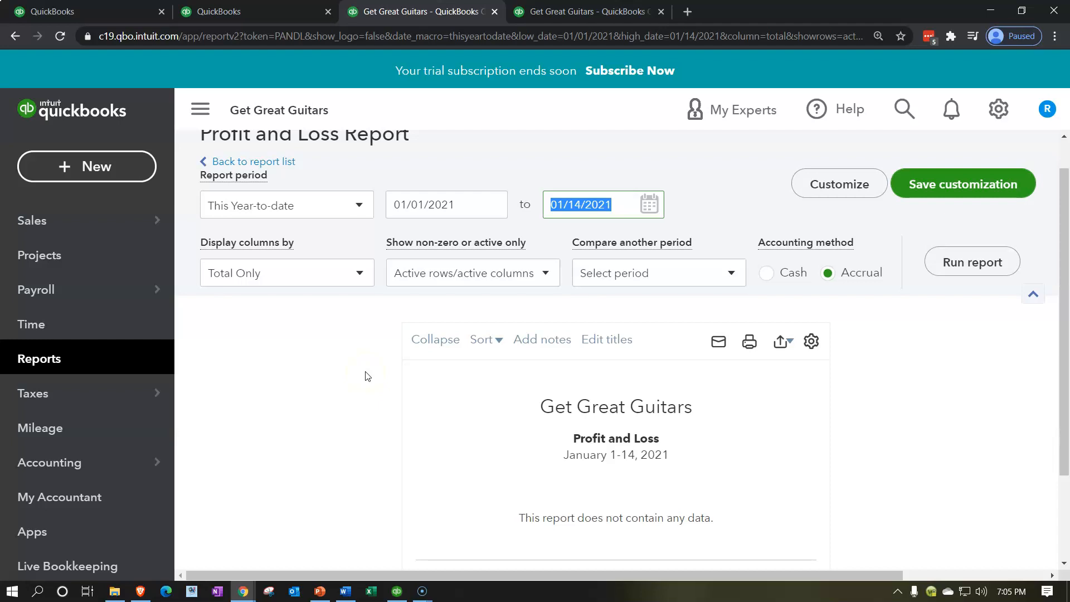
{"action": "type", "text": "12/31/2021"}
{"action": "key", "text": "Tab"}
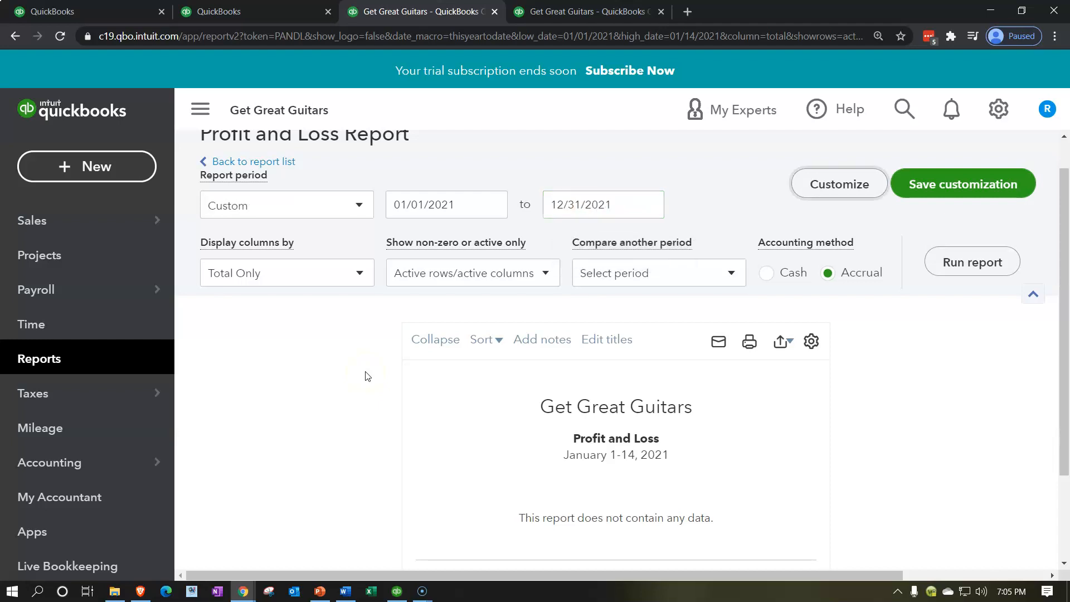
{"action": "left_click", "coordinate": [935, 263]}
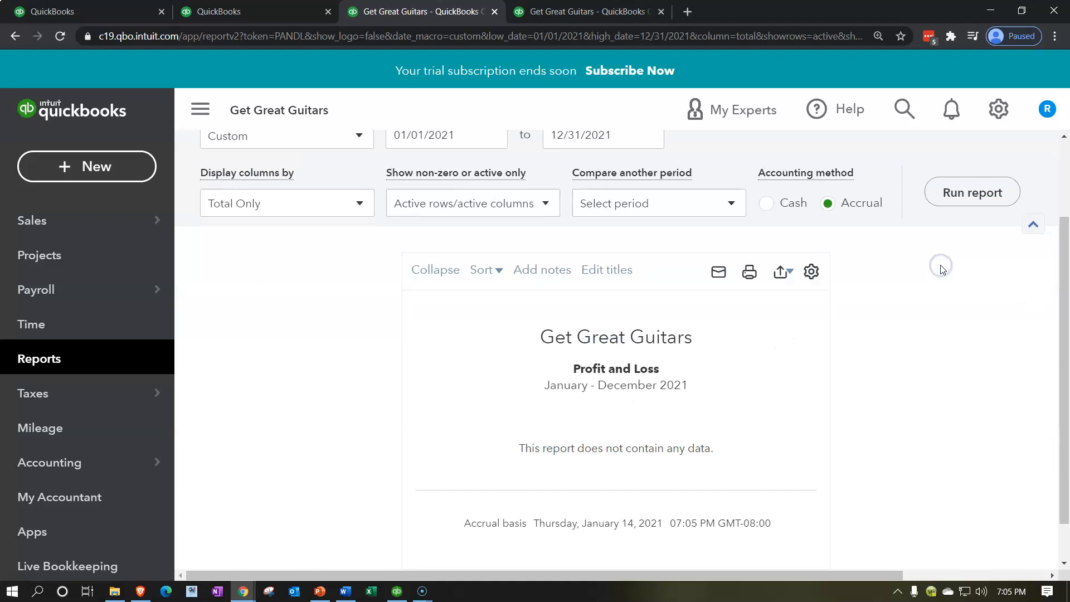
{"action": "left_click", "coordinate": [211, 116]}
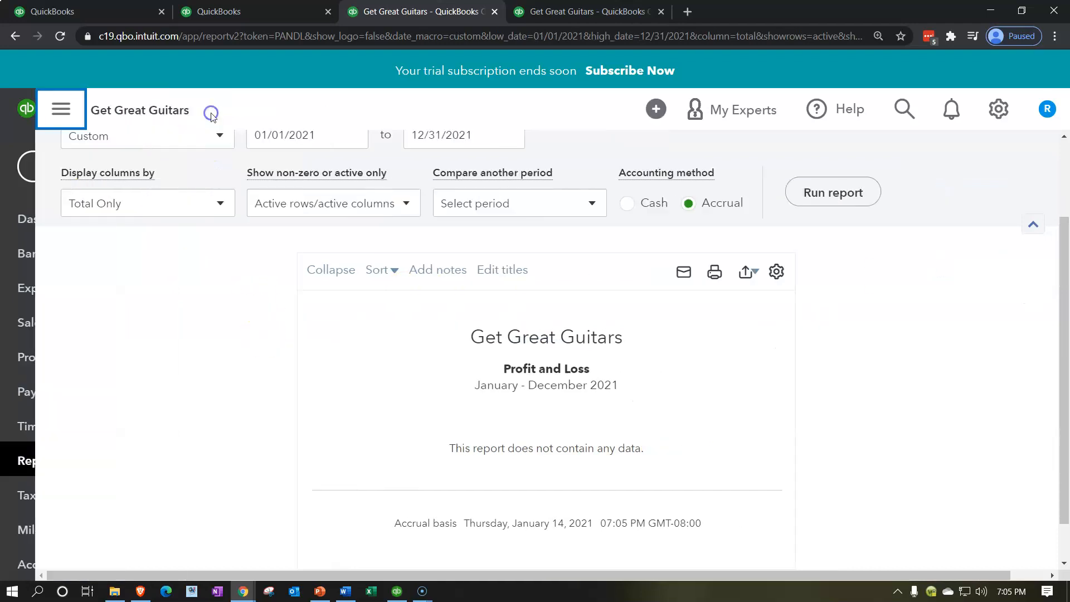
Step: Open the Balance Sheet report from the favorite reports in the second browser tab
{"action": "left_click", "coordinate": [254, 13]}
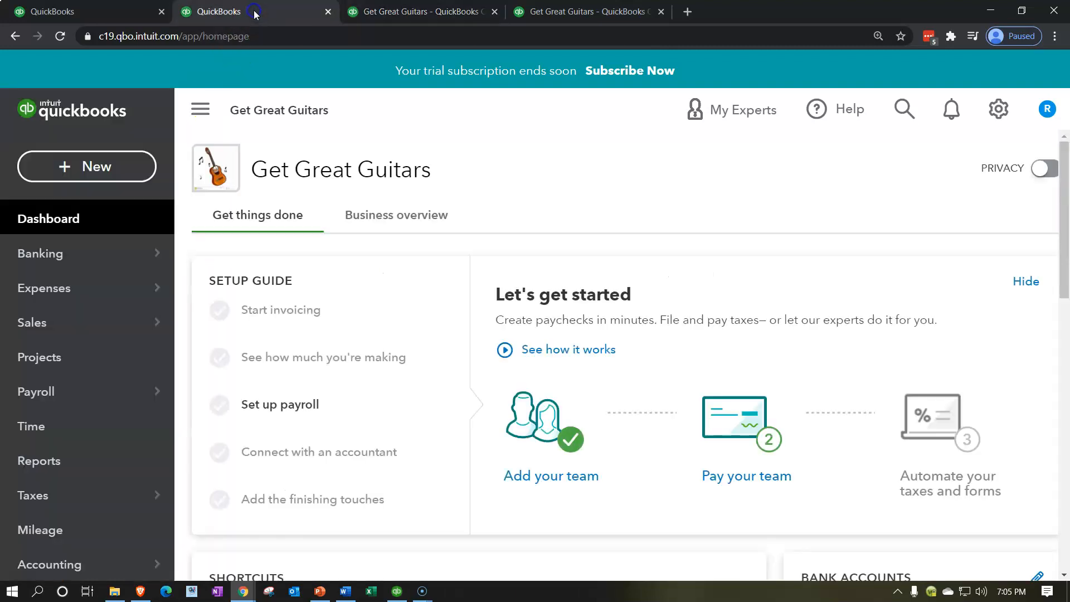
{"action": "left_click", "coordinate": [97, 470]}
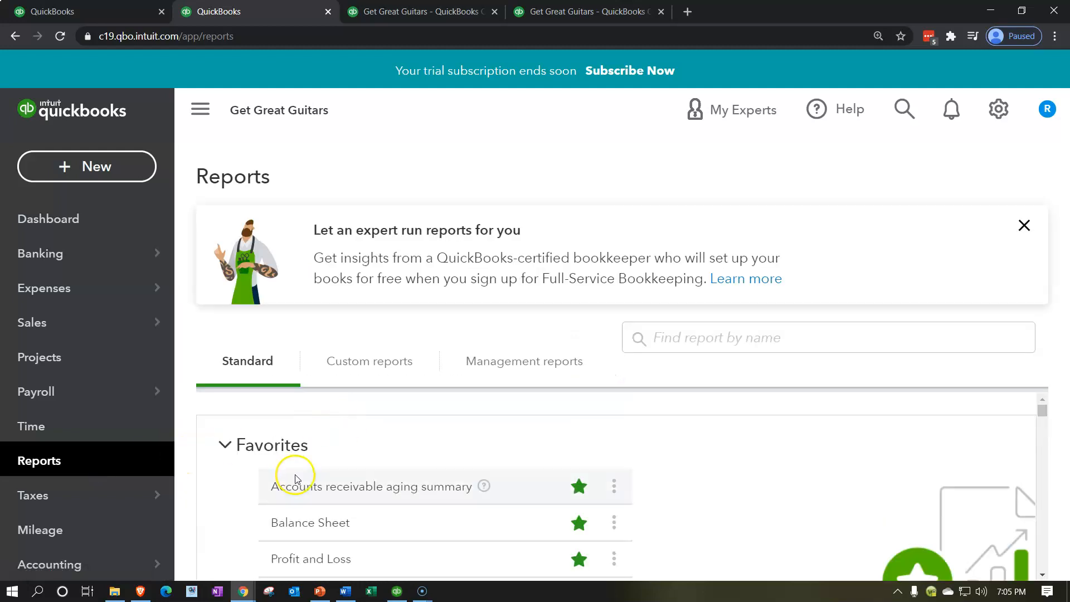
{"action": "scroll", "coordinate": [293, 475], "scroll_direction": "down", "scroll_amount": 1}
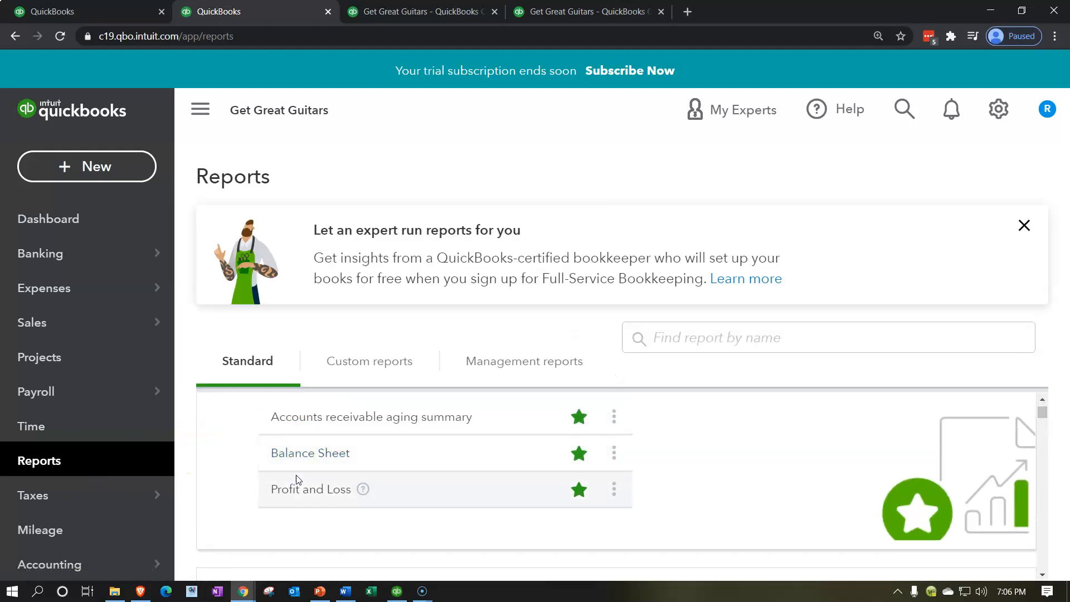
{"action": "left_click", "coordinate": [307, 451]}
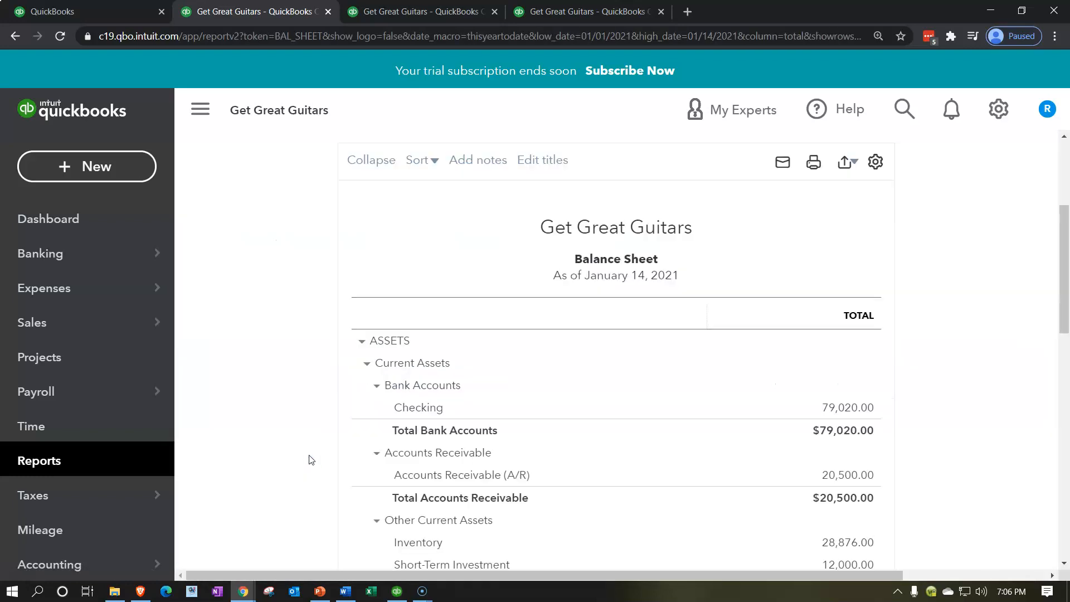
Step: Run the Balance Sheet with the end date set to 12/31/2021, and collapse the navigation sidebar
{"action": "left_click", "coordinate": [613, 241]}
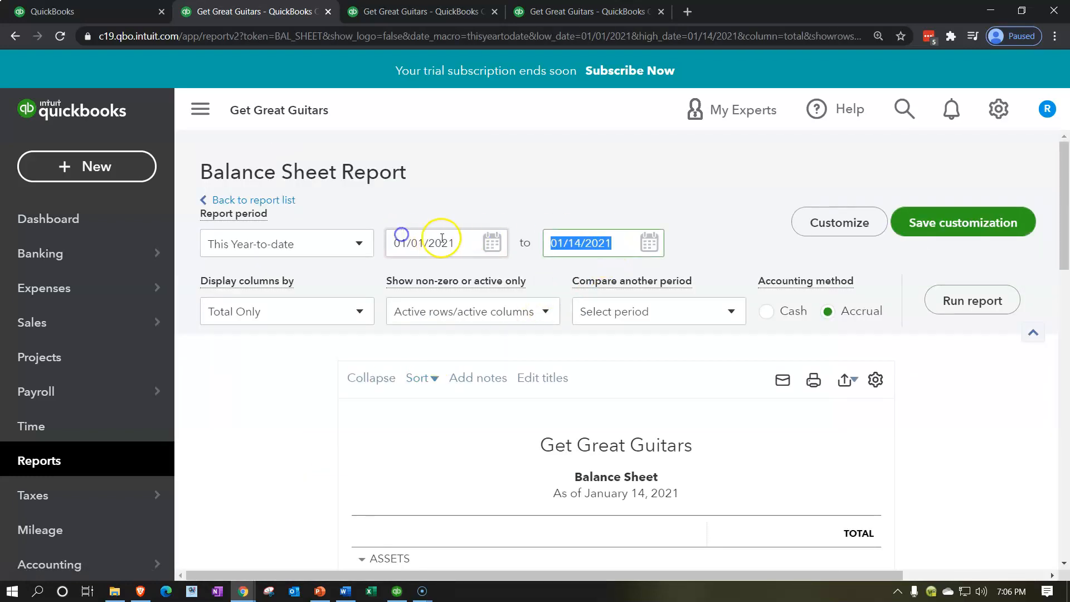
{"action": "type", "text": "12/31/2021"}
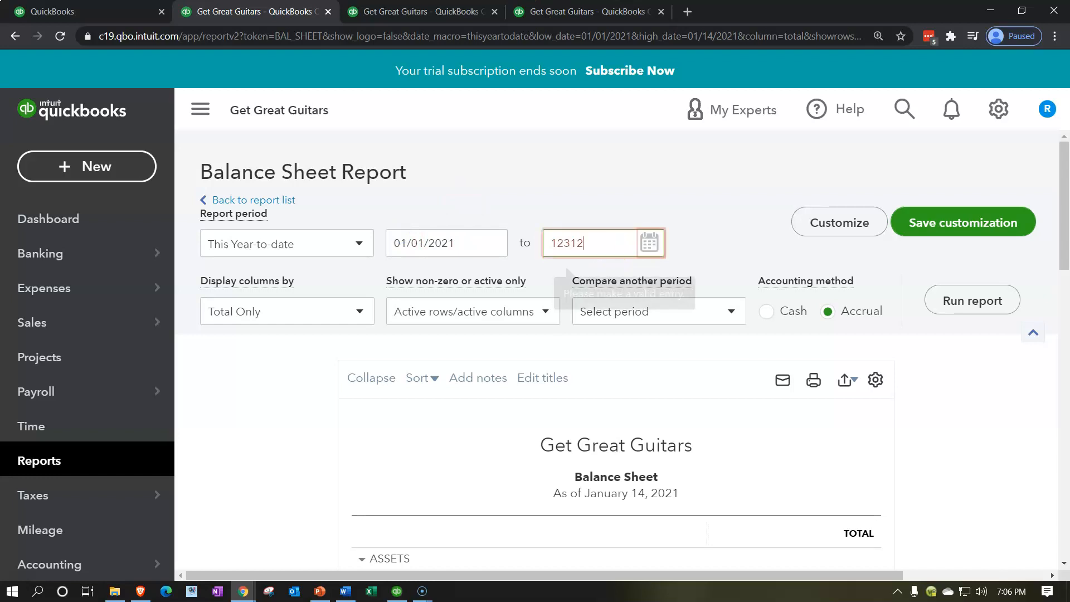
{"action": "key", "text": "Tab"}
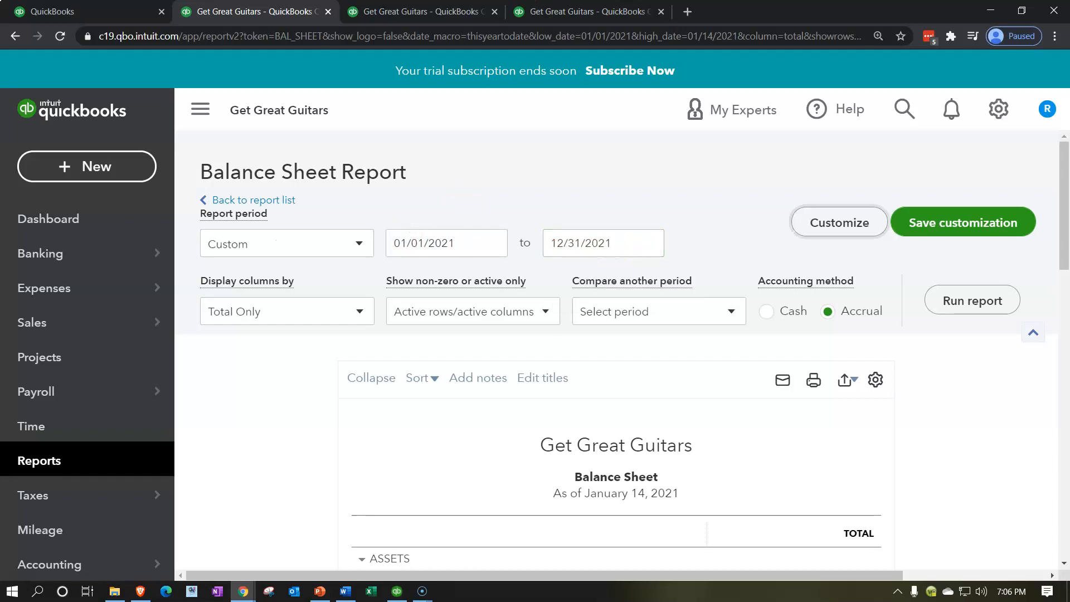
{"action": "left_click", "coordinate": [977, 302]}
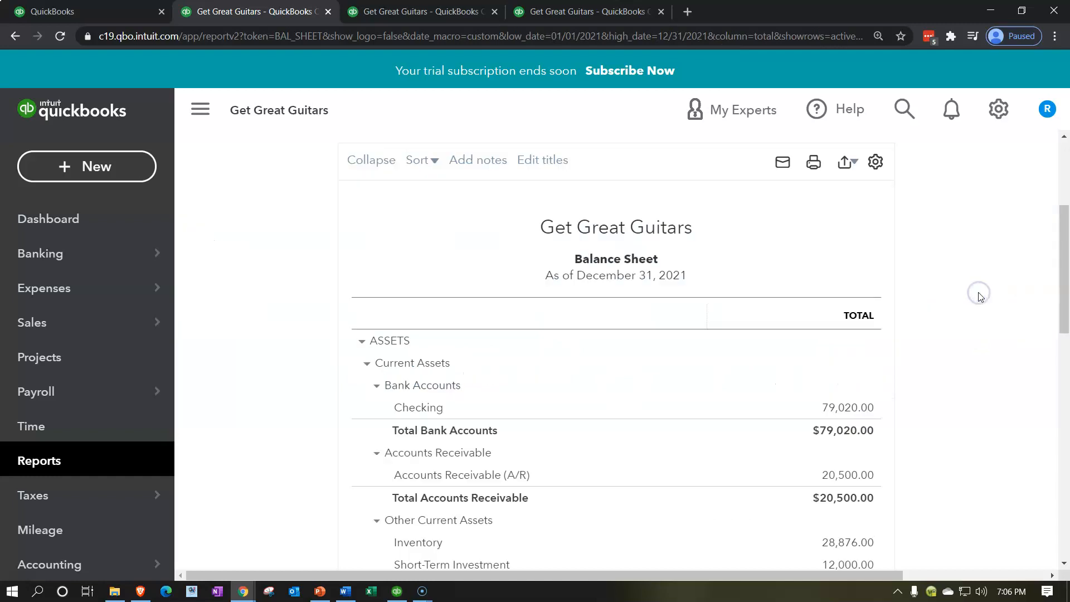
{"action": "left_click", "coordinate": [190, 114]}
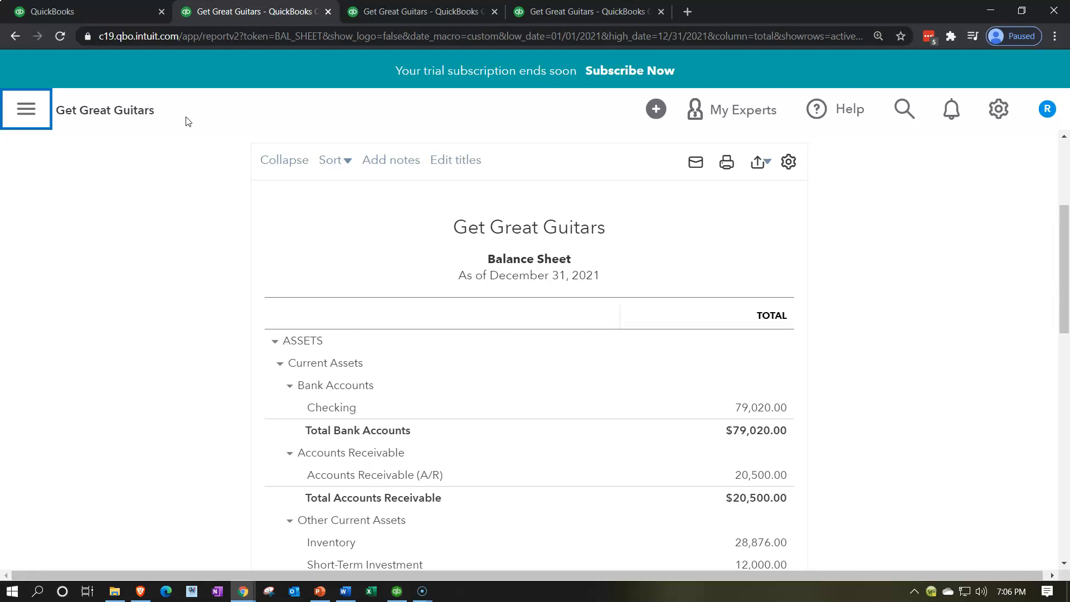
Step: Review the asset and liability accounts on the Balance Sheet and compare them with the Profit and Loss report
{"action": "scroll", "coordinate": [203, 268], "scroll_direction": "down", "scroll_amount": 3}
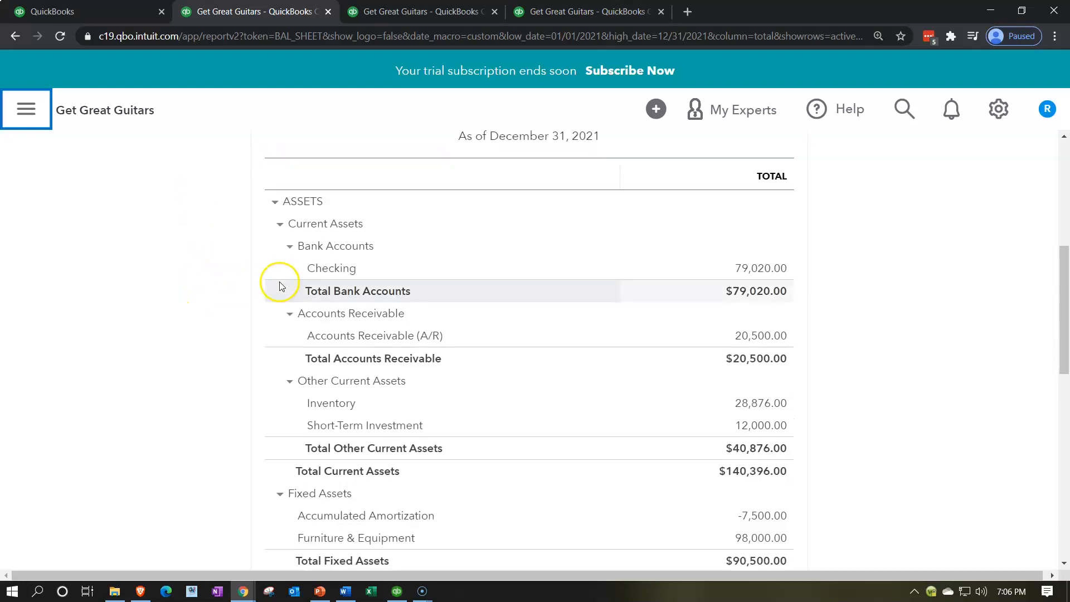
{"action": "scroll", "coordinate": [296, 419], "scroll_direction": "down", "scroll_amount": 3}
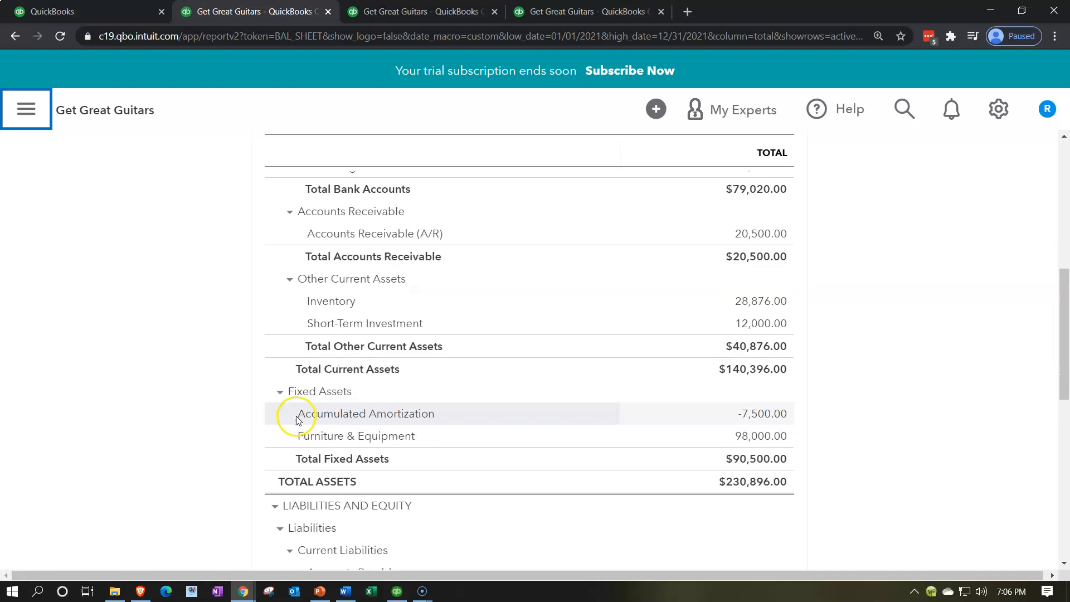
{"action": "scroll", "coordinate": [294, 351], "scroll_direction": "up", "scroll_amount": 1}
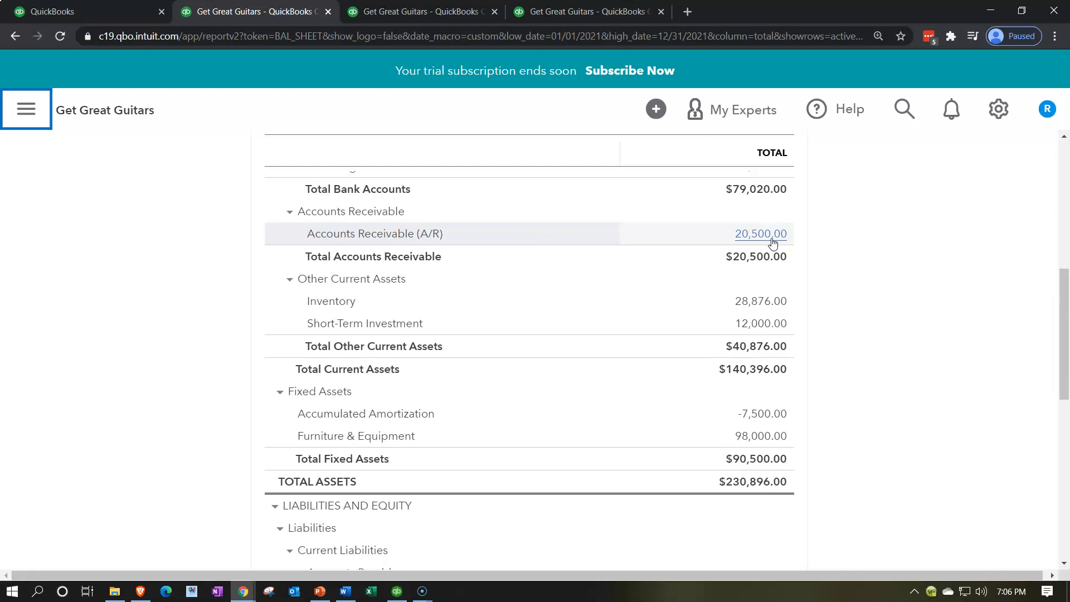
{"action": "left_click", "coordinate": [449, 15]}
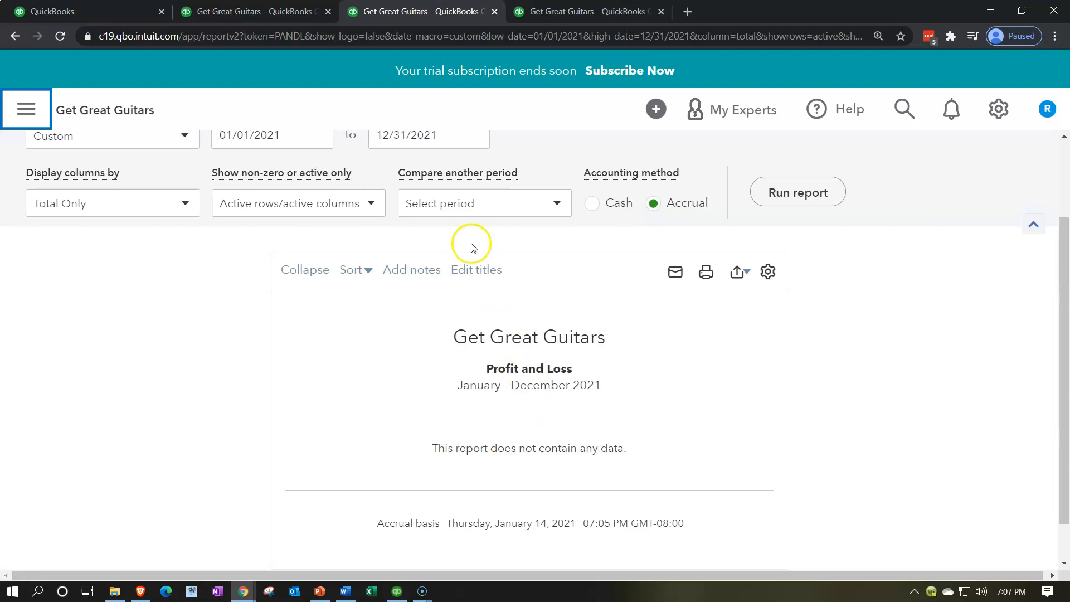
{"action": "left_click", "coordinate": [282, 11]}
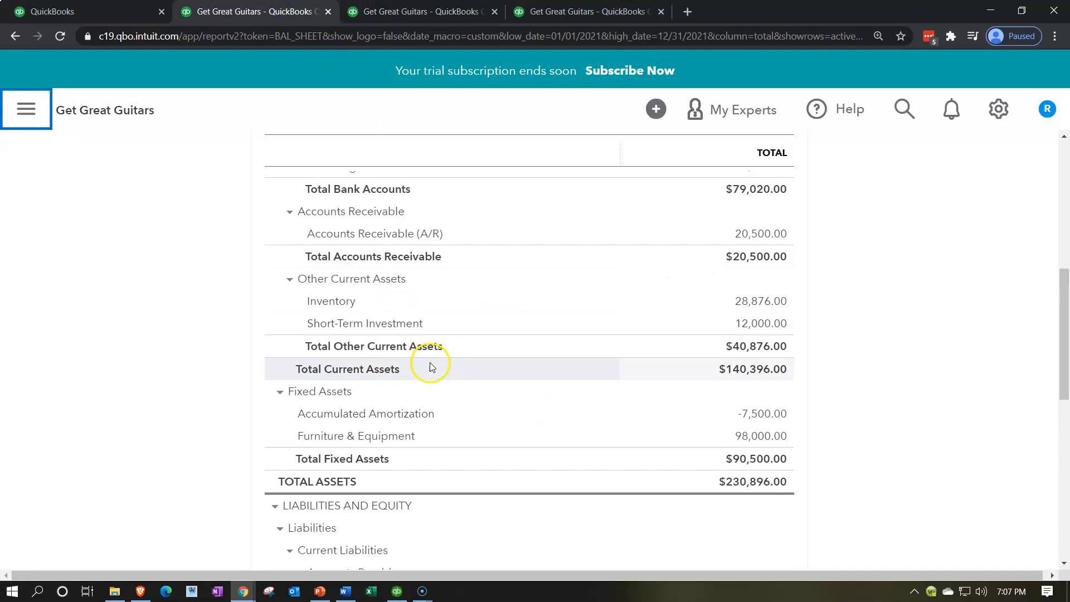
{"action": "scroll", "coordinate": [430, 363], "scroll_direction": "down", "scroll_amount": 4}
{"action": "scroll", "coordinate": [430, 367], "scroll_direction": "down", "scroll_amount": 1}
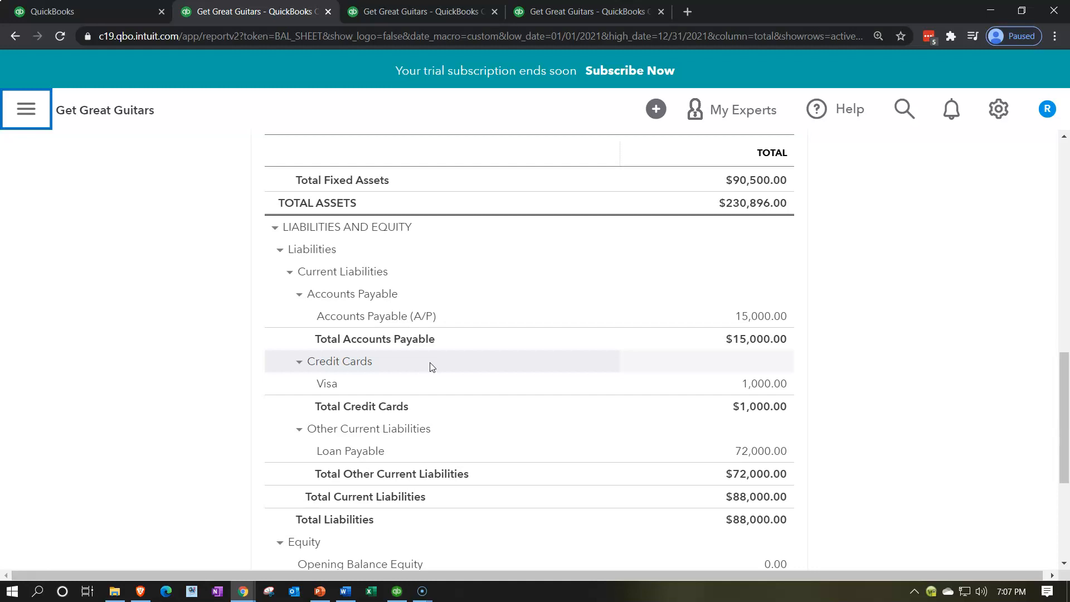
{"action": "scroll", "coordinate": [229, 432], "scroll_direction": "up", "scroll_amount": 3}
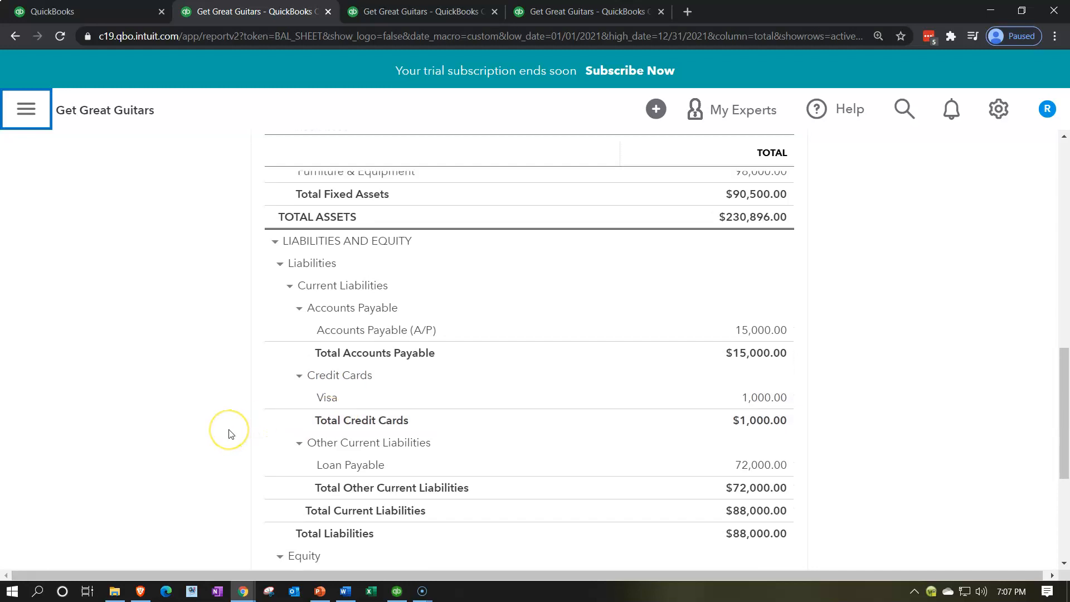
{"action": "scroll", "coordinate": [229, 433], "scroll_direction": "up", "scroll_amount": 1}
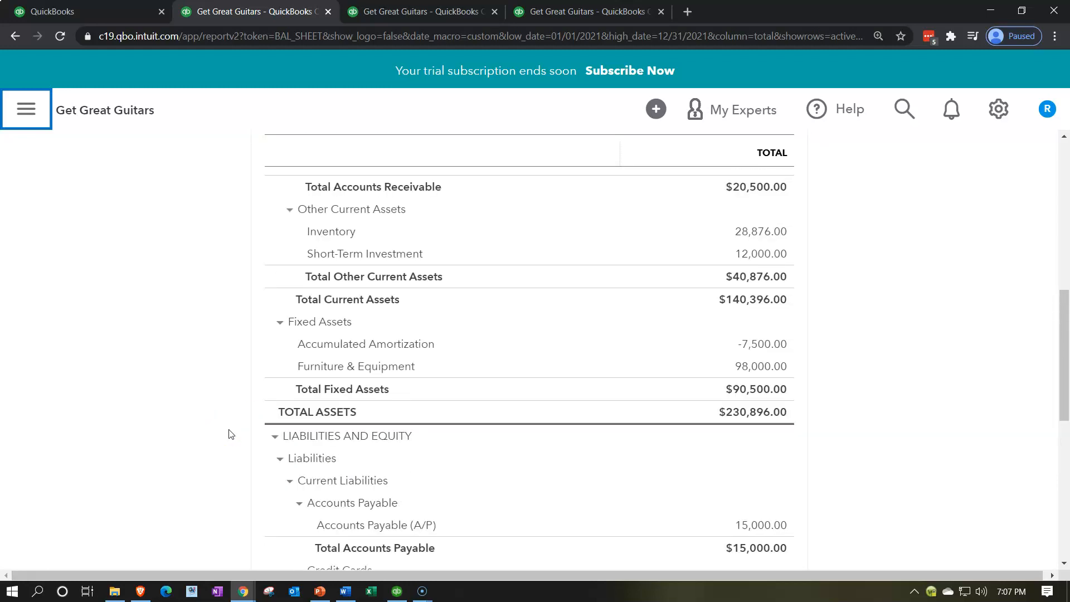
{"action": "scroll", "coordinate": [228, 434], "scroll_direction": "up", "scroll_amount": 1}
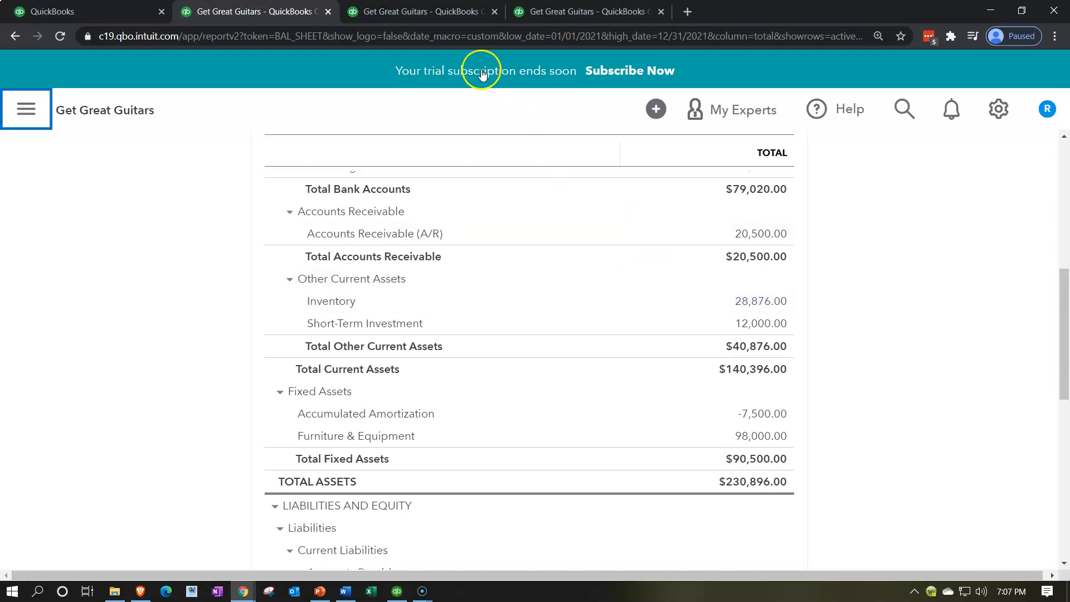
{"action": "left_click", "coordinate": [440, 15]}
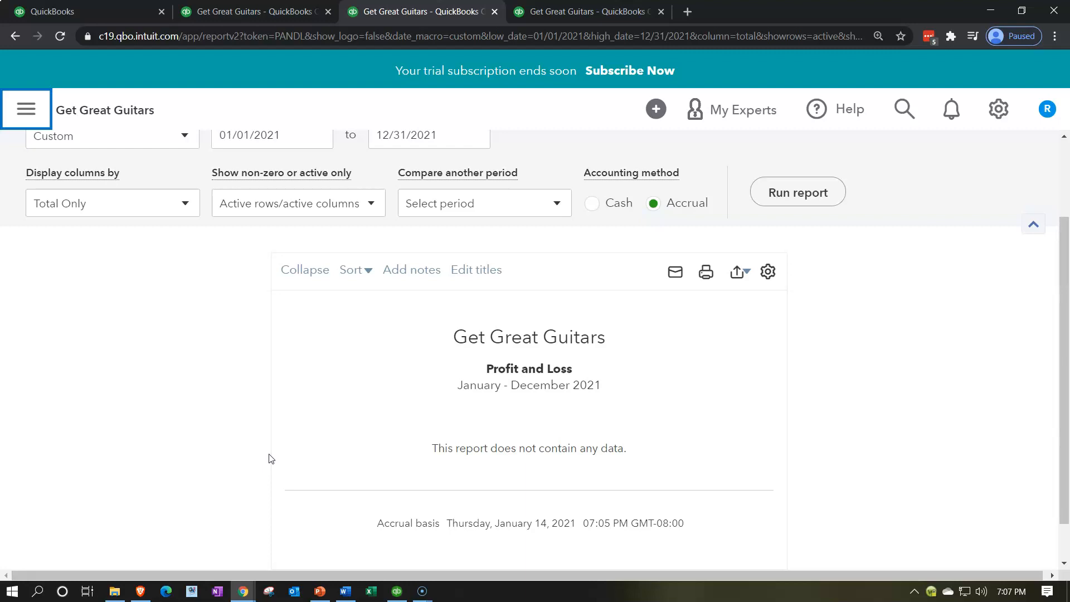
Step: Review the current asset accounts on the Balance Sheet report, including Accounts Receivable and Inventory
{"action": "left_click", "coordinate": [284, 431]}
{"action": "left_click", "coordinate": [271, 17]}
{"action": "scroll", "coordinate": [238, 330], "scroll_direction": "up", "scroll_amount": 3}
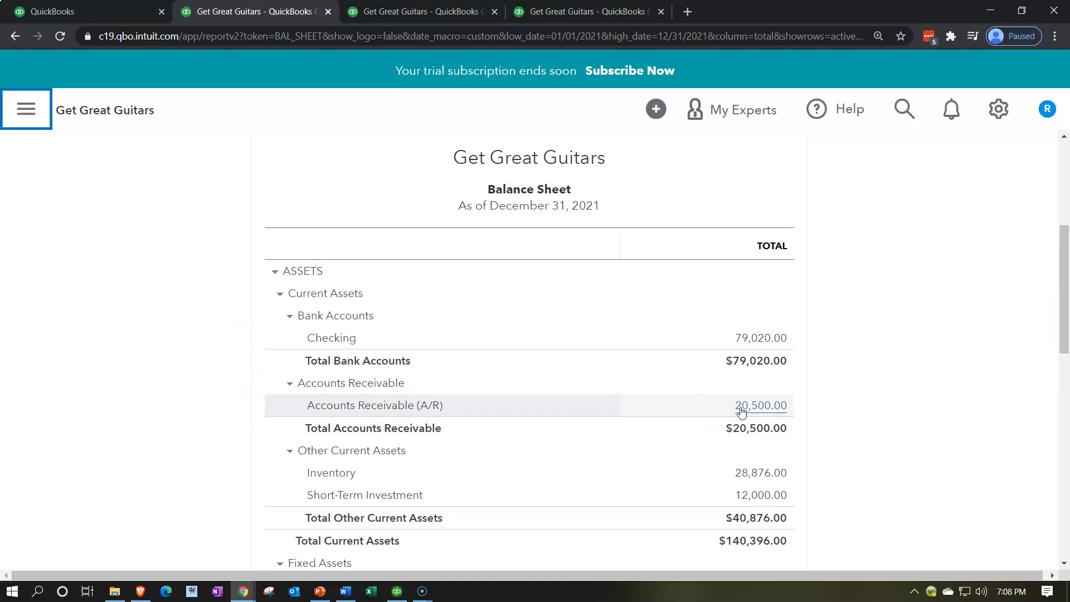
{"action": "scroll", "coordinate": [742, 412], "scroll_direction": "down", "scroll_amount": 1}
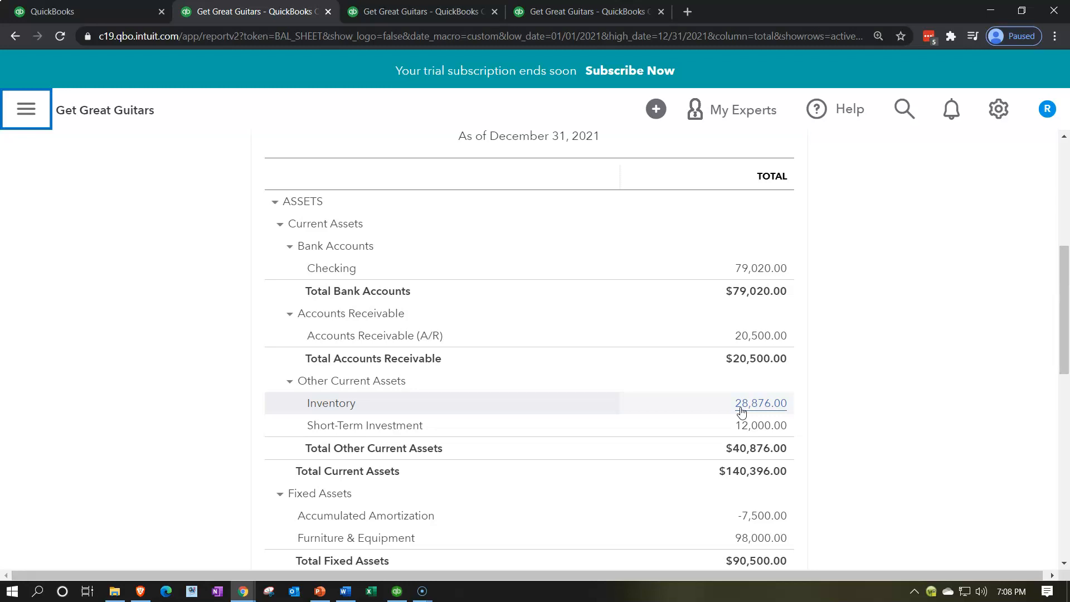
Step: Return to the QuickBooks home page in the first browser tab and start a new invoice
{"action": "left_click", "coordinate": [104, 21]}
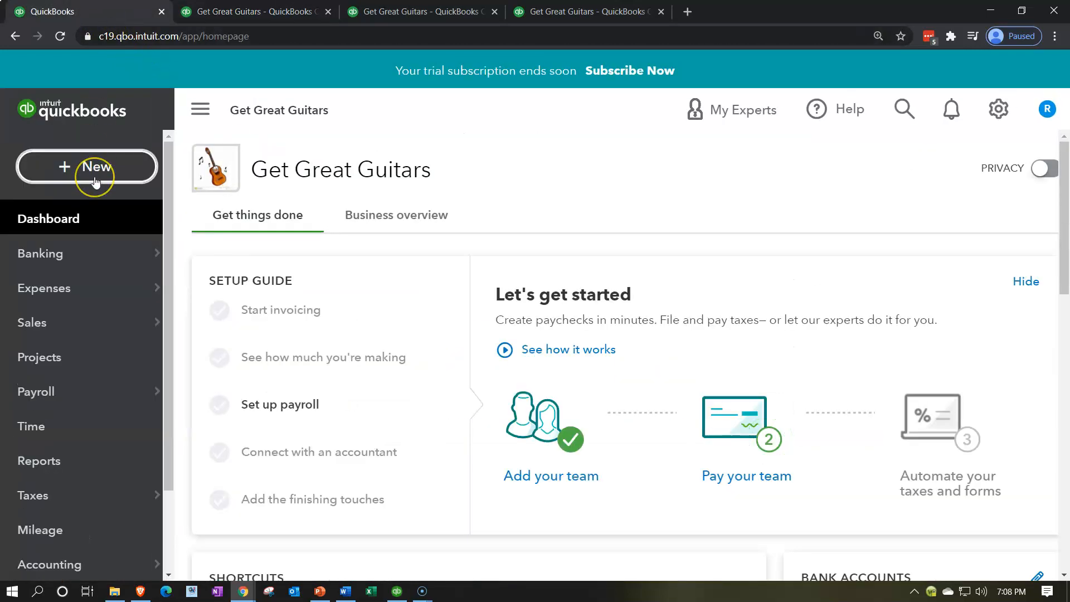
{"action": "left_click", "coordinate": [96, 177]}
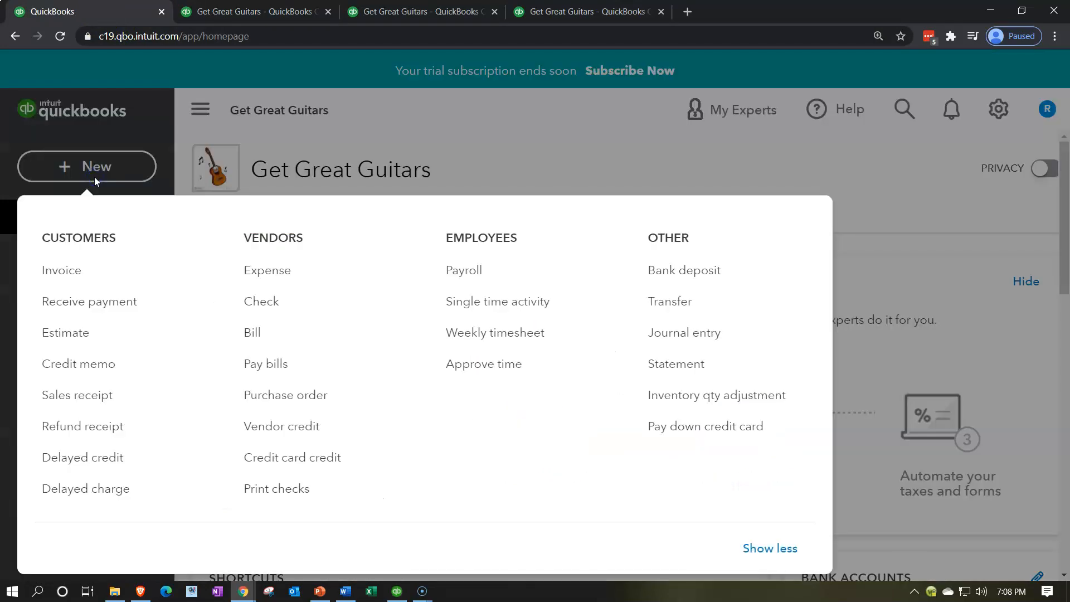
{"action": "left_click", "coordinate": [71, 270]}
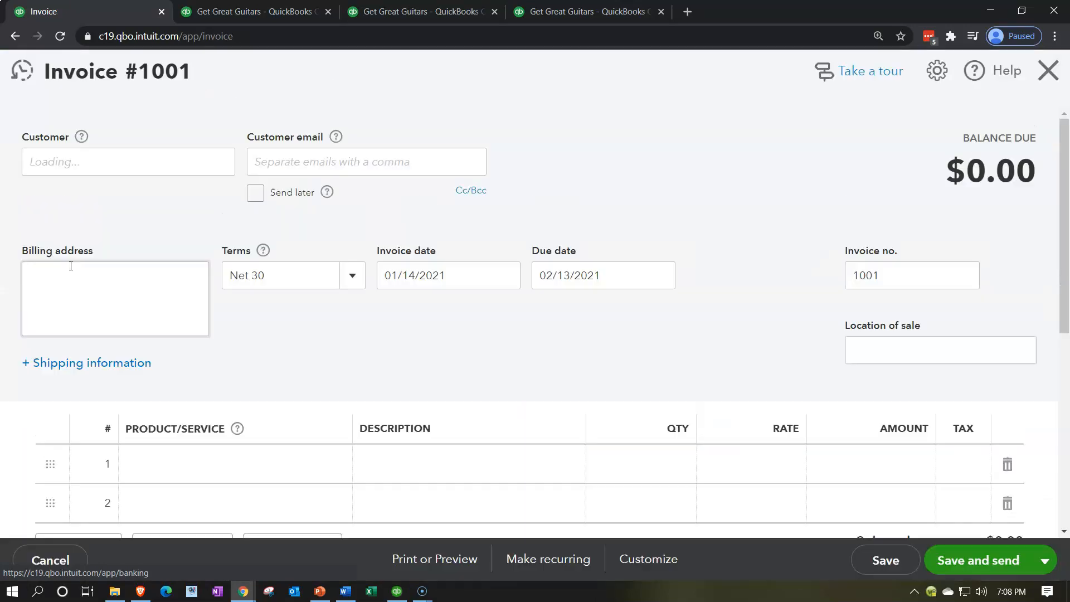
Step: Choose Anderson Guitars as the customer on the invoice
{"action": "left_click", "coordinate": [119, 162]}
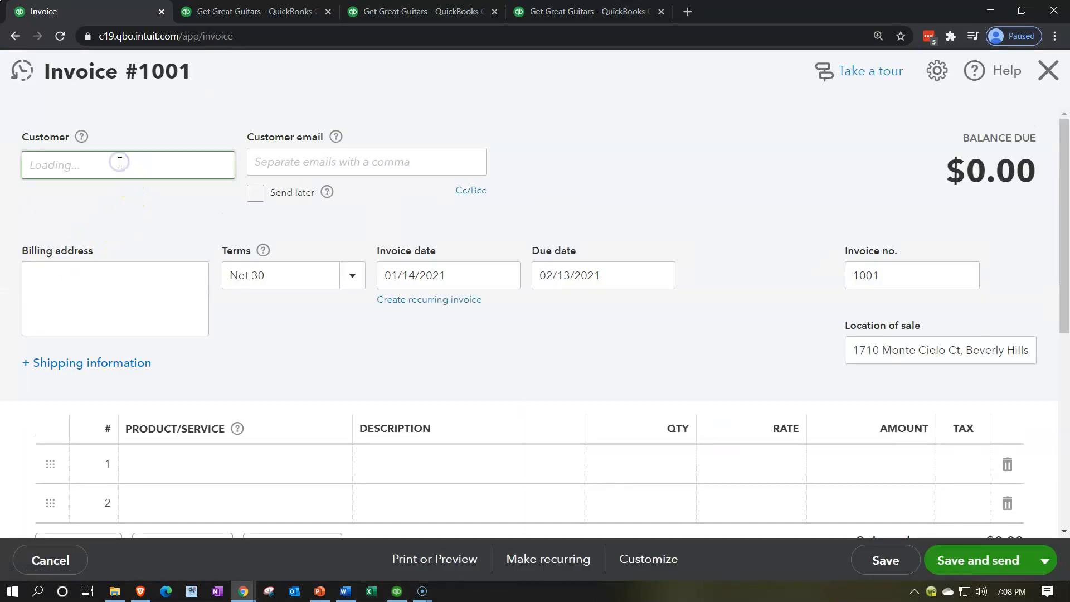
{"action": "left_click", "coordinate": [119, 161]}
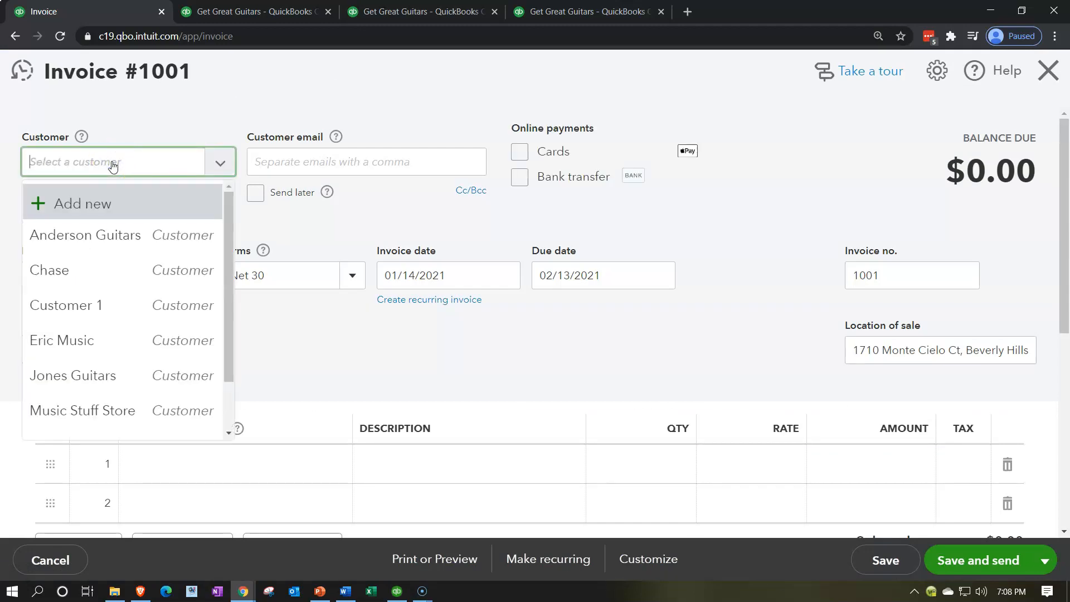
{"action": "type", "text": "Ander4"}
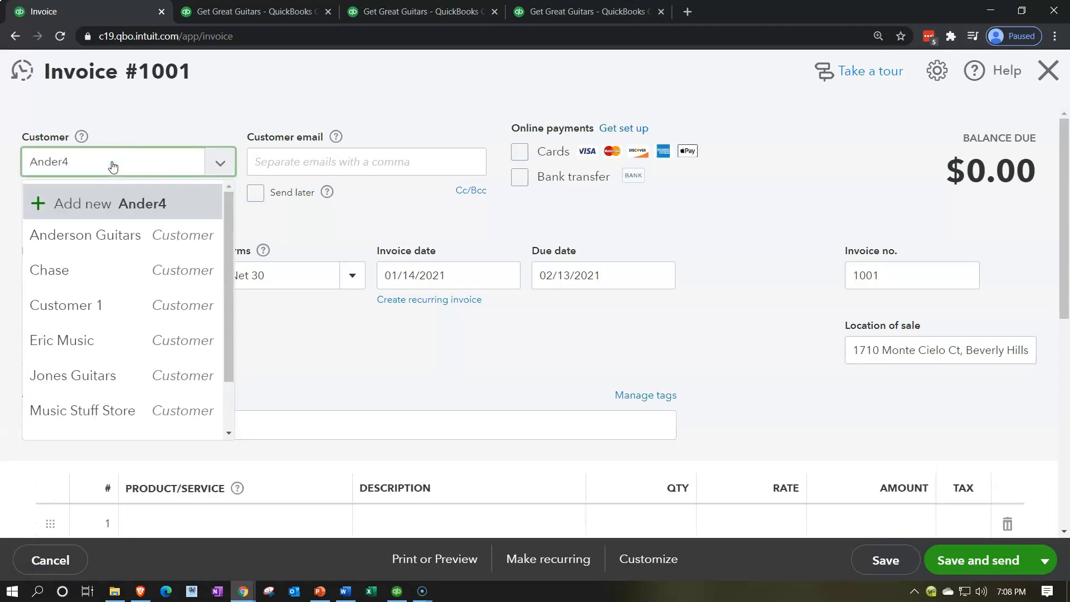
{"action": "key", "text": "BackSpace"}
{"action": "type", "text": "s"}
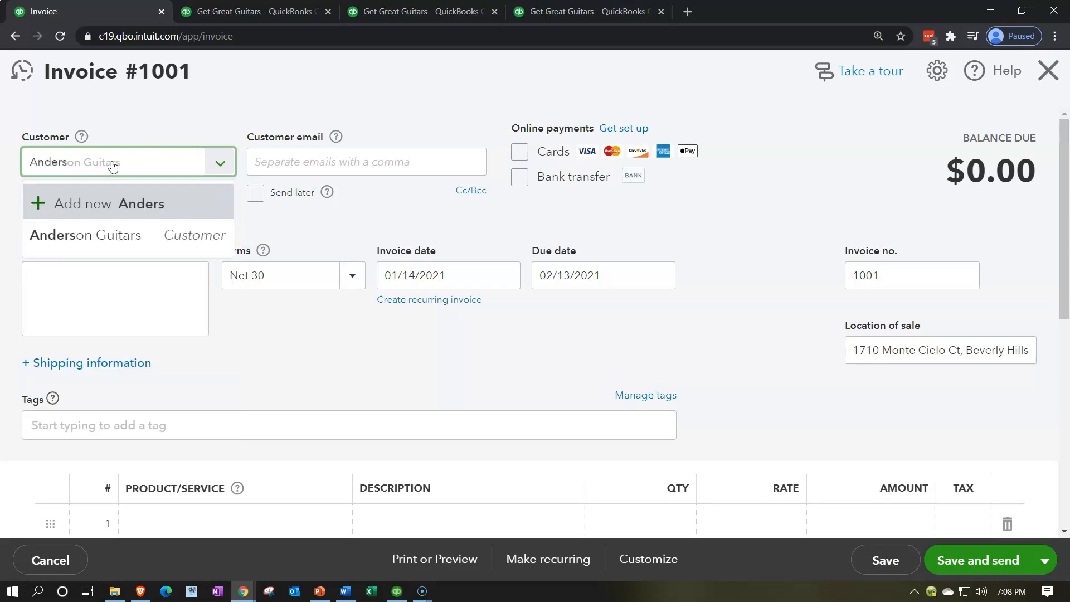
{"action": "left_click", "coordinate": [88, 227]}
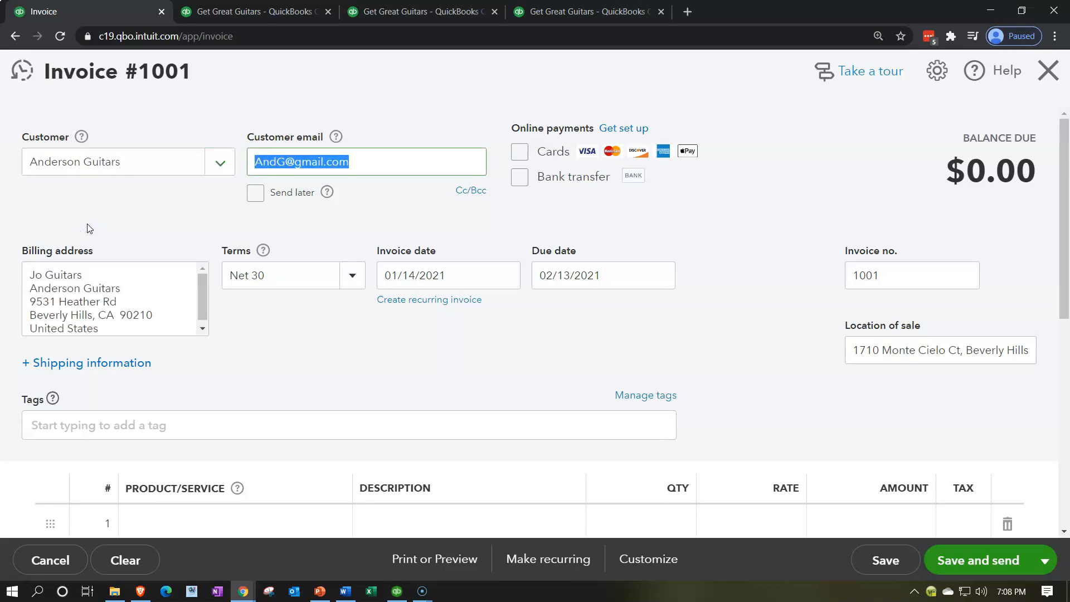
Step: Set the invoice date to 01/15/2021, keeping the Net 30 terms
{"action": "key", "text": "Tab"}
{"action": "key", "text": "Tab"}
{"action": "key", "text": "Tab"}
{"action": "key", "text": "Tab"}
{"action": "key", "text": "Tab"}
{"action": "key", "text": "Tab"}
{"action": "key", "text": "Tab"}
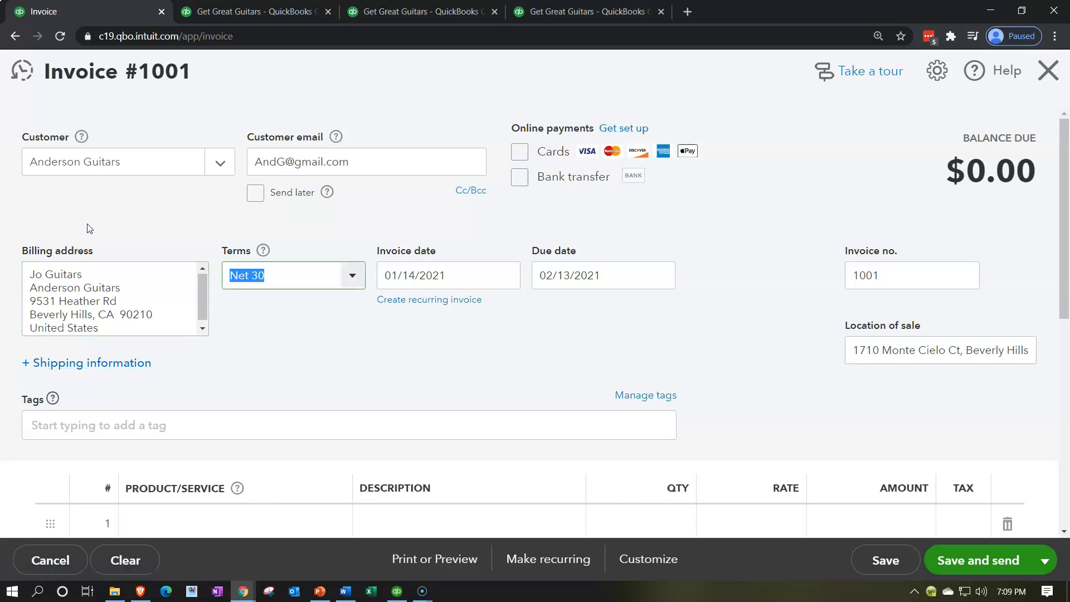
{"action": "key", "text": "Tab"}
{"action": "key", "text": "plus"}
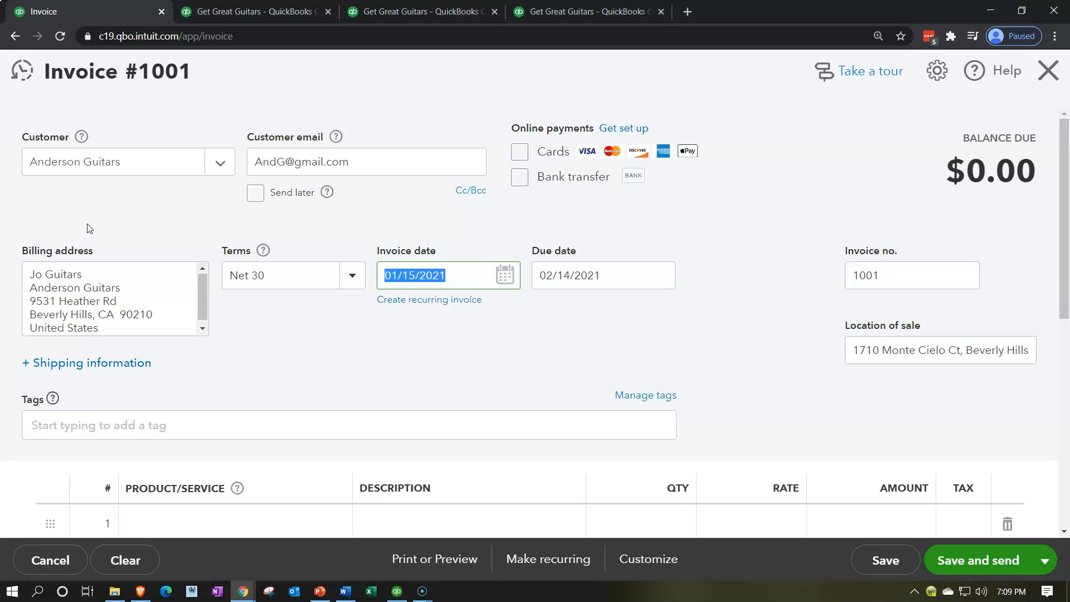
{"action": "key", "text": "Tab"}
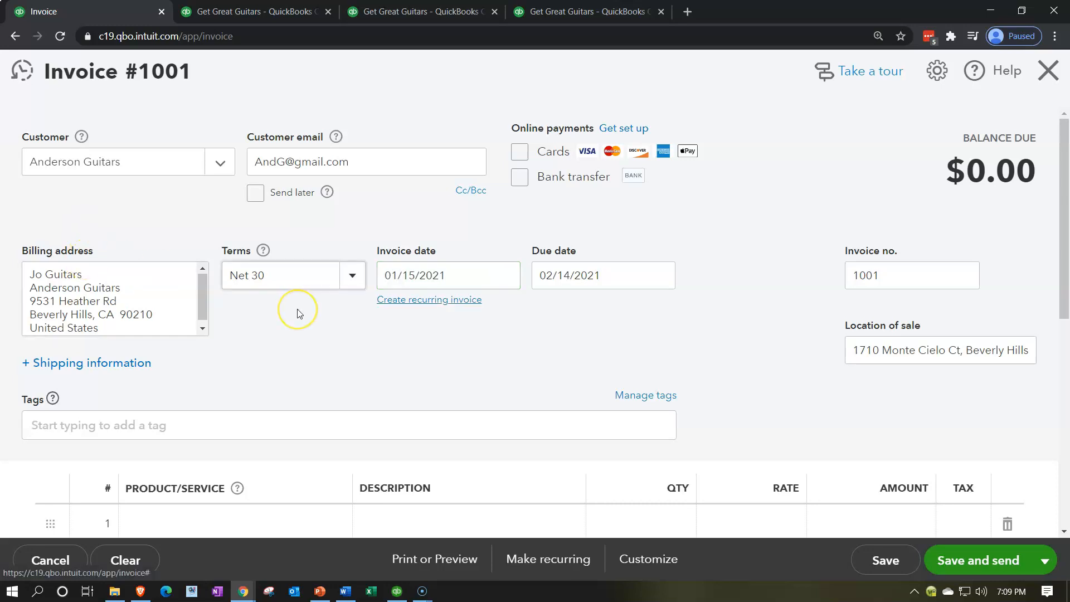
{"action": "left_click", "coordinate": [540, 317]}
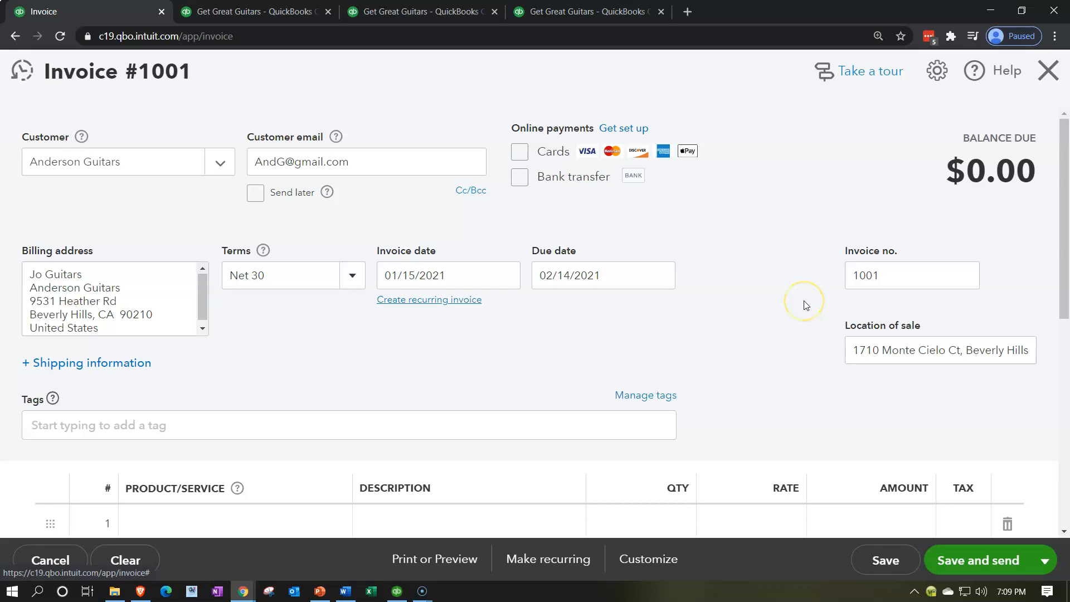
Step: Add the EPSH product, Epiphone Semi-Hollow Body, to the first invoice line with a quantity of 1 at a rate of 400
{"action": "key", "text": "Tab"}
{"action": "key", "text": "Tab"}
{"action": "key", "text": "Tab"}
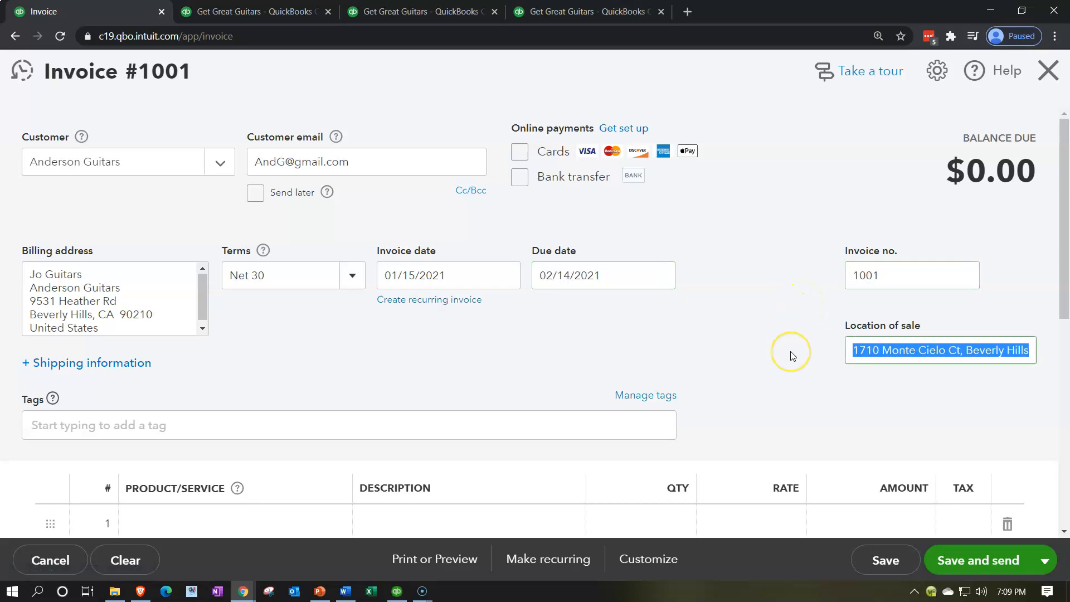
{"action": "key", "text": "Tab"}
{"action": "scroll", "coordinate": [794, 357], "scroll_direction": "down", "scroll_amount": 1}
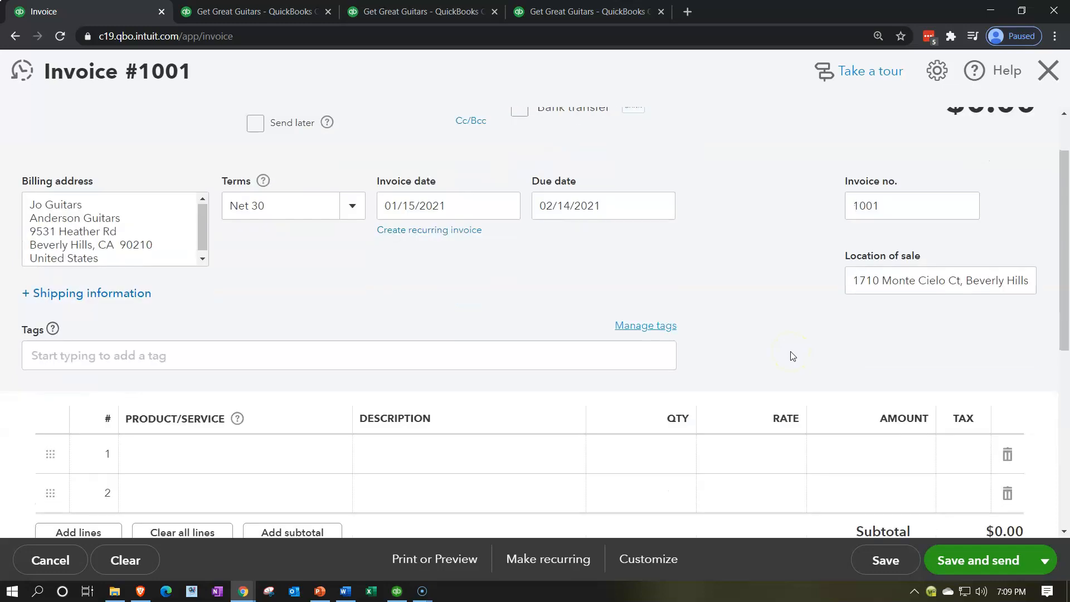
{"action": "scroll", "coordinate": [793, 357], "scroll_direction": "down", "scroll_amount": 1}
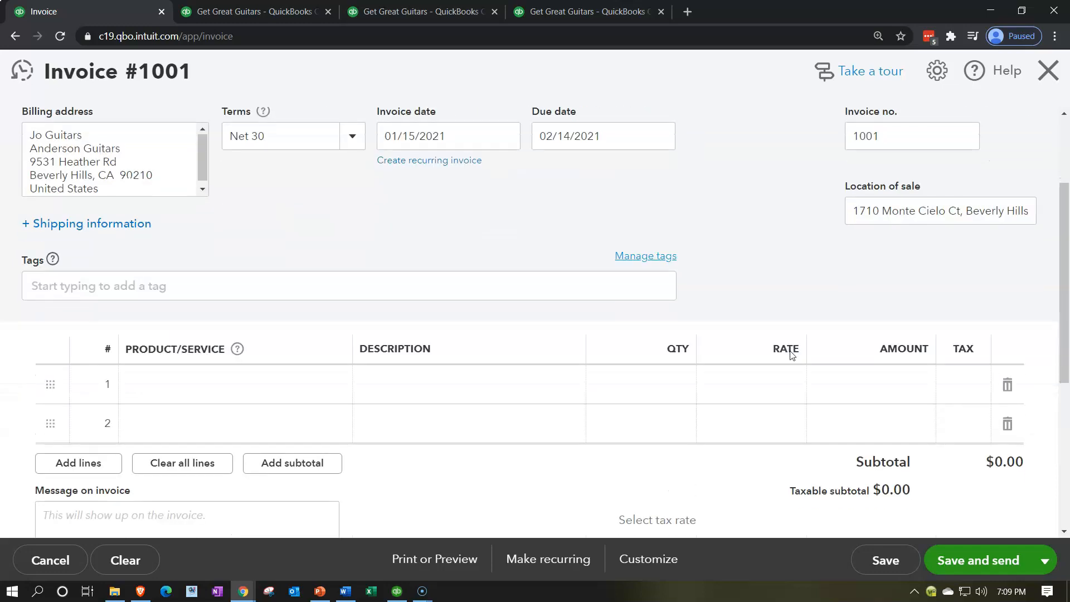
{"action": "key", "text": "Tab"}
{"action": "left_click", "coordinate": [478, 379]}
{"action": "left_click", "coordinate": [362, 382]}
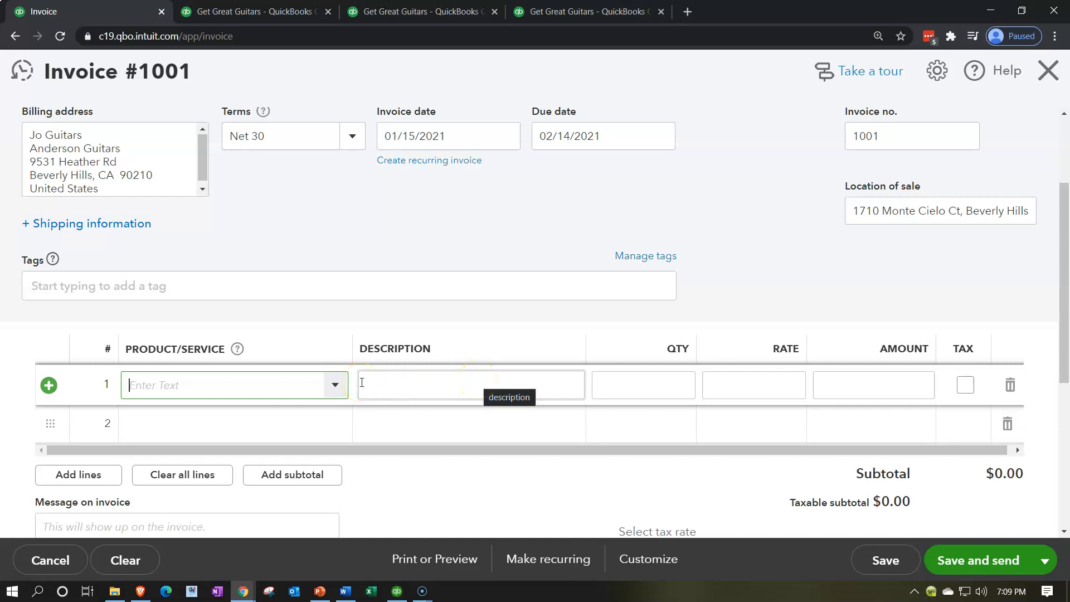
{"action": "left_click", "coordinate": [335, 396]}
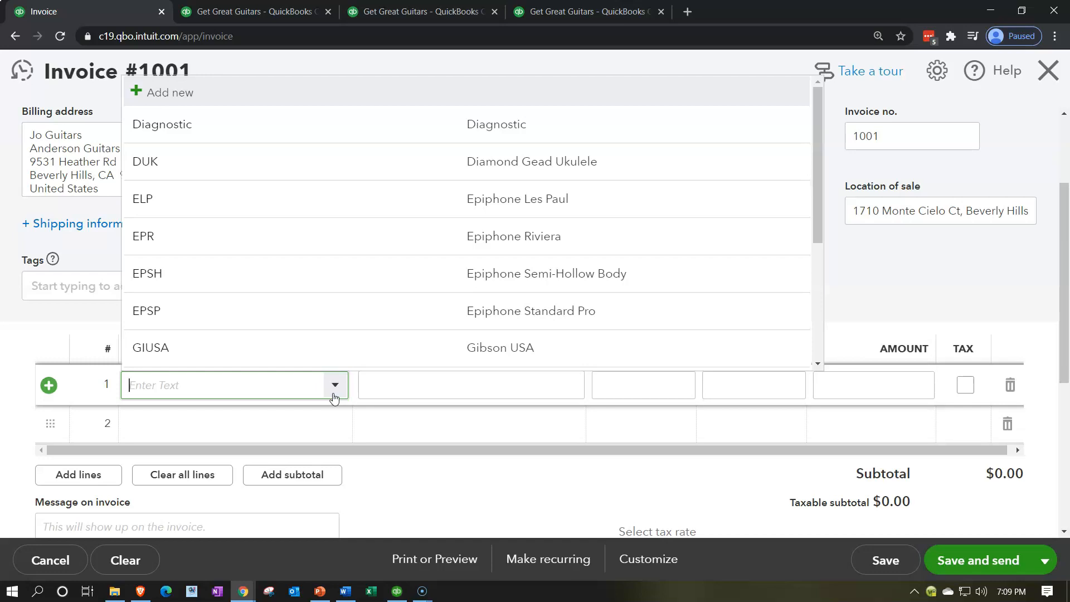
{"action": "type", "text": "EPSH"}
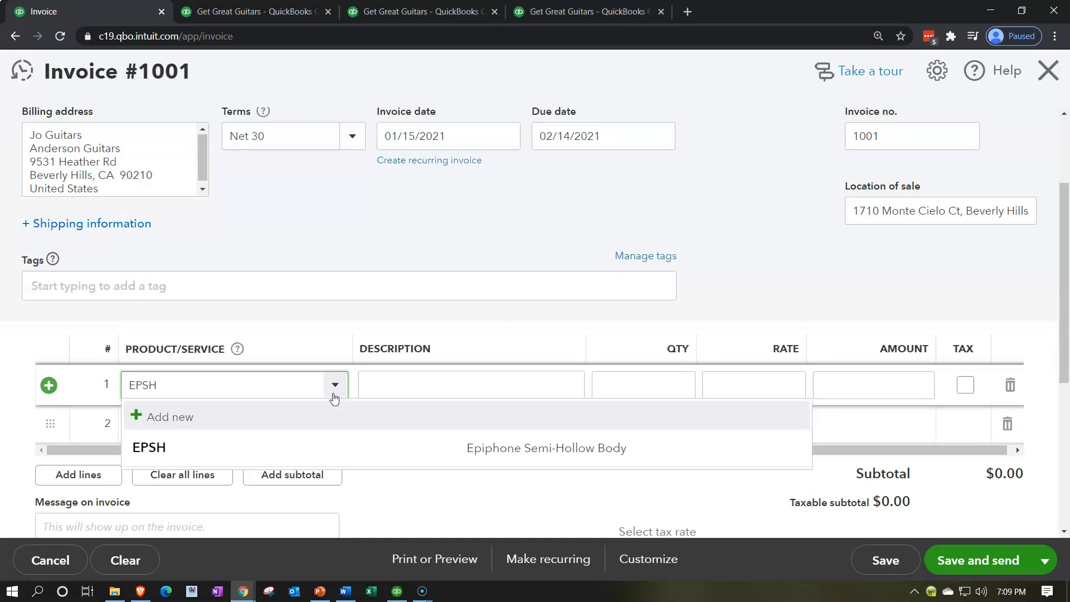
{"action": "key", "text": "Down"}
{"action": "key", "text": "Down"}
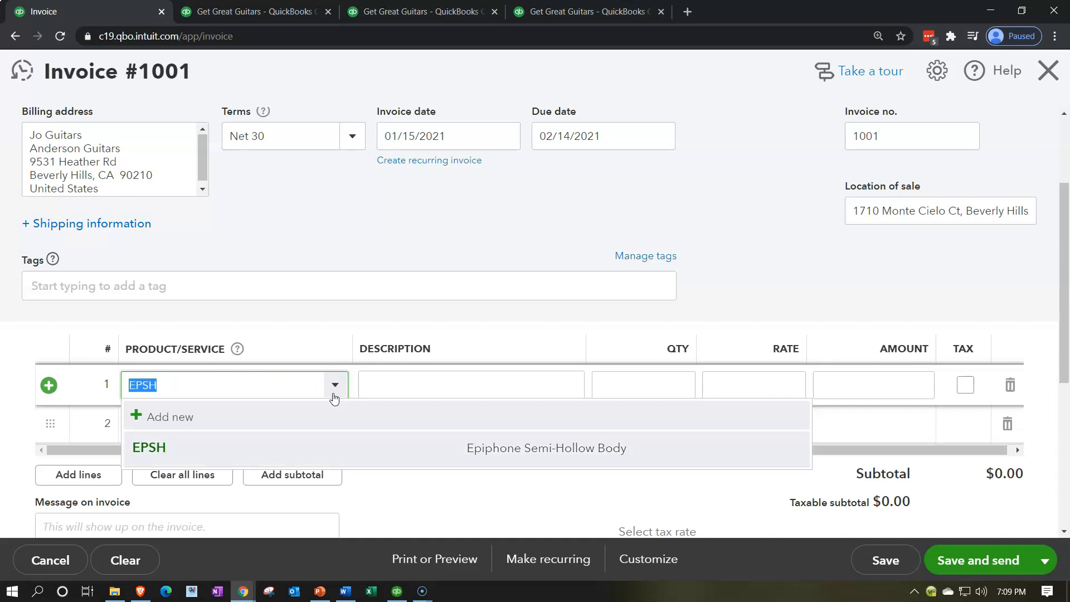
{"action": "key", "text": "Tab"}
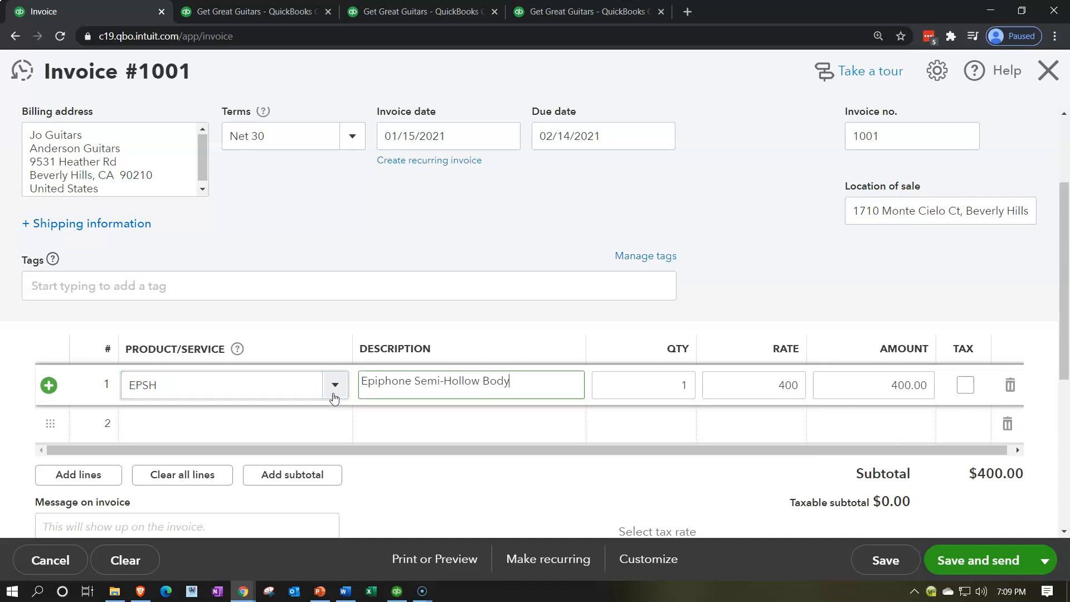
{"action": "key", "text": "Tab"}
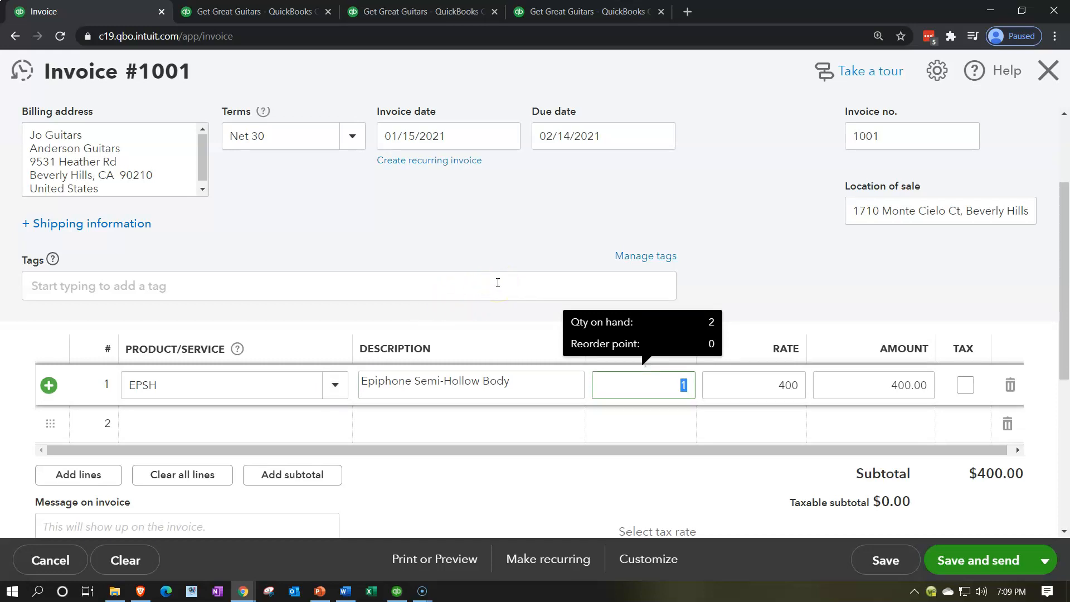
{"action": "key", "text": "Tab"}
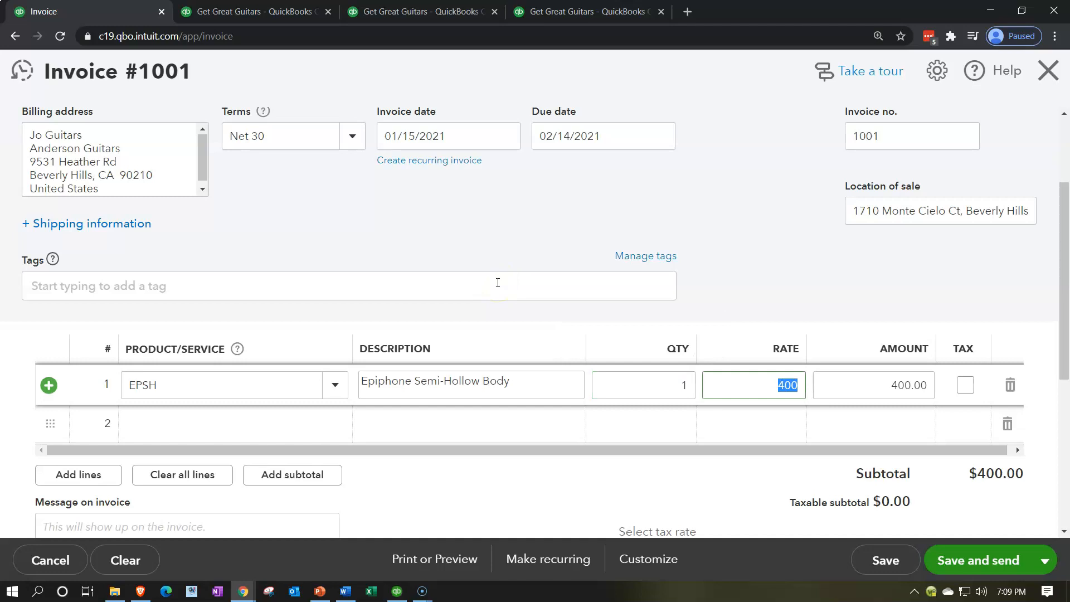
{"action": "left_click", "coordinate": [691, 206]}
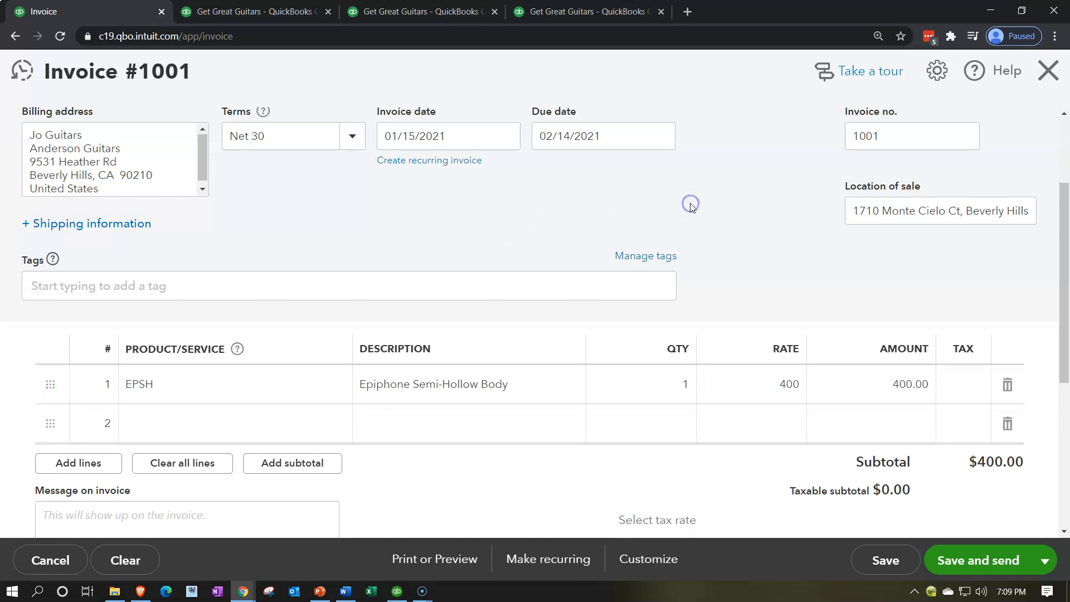
Step: Mark the EPSH invoice line as taxable
{"action": "key", "text": "ctrl+plus"}
{"action": "key", "text": "ctrl+minus"}
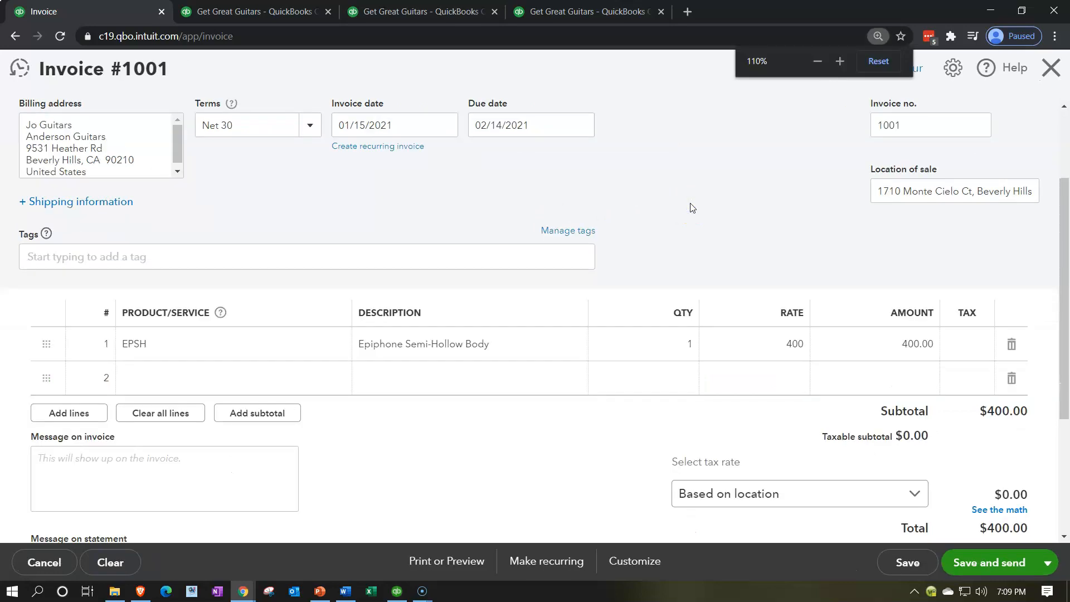
{"action": "left_click", "coordinate": [967, 345]}
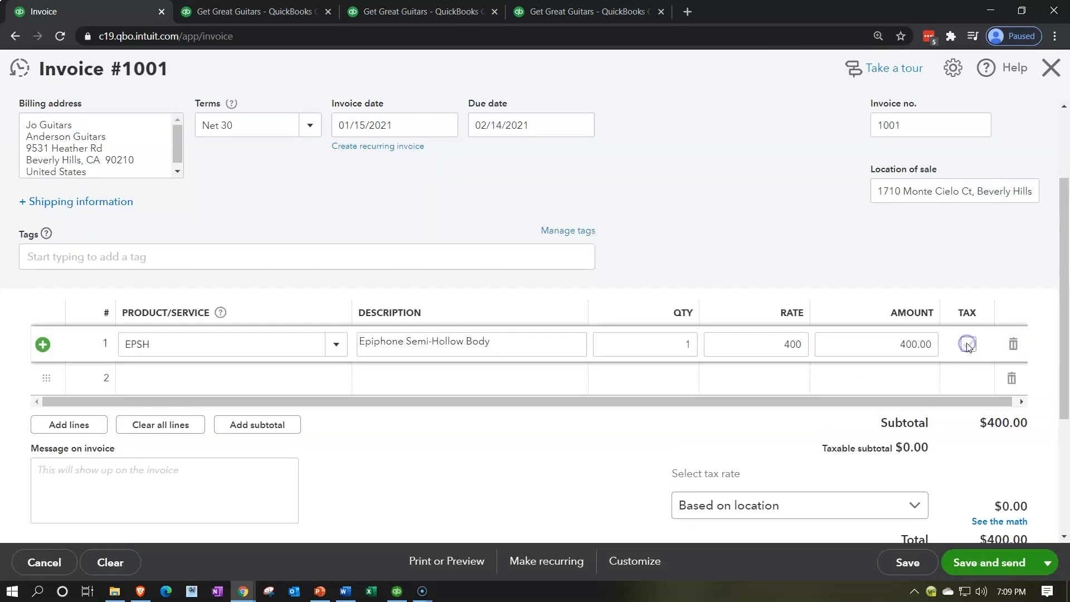
{"action": "left_click", "coordinate": [616, 466]}
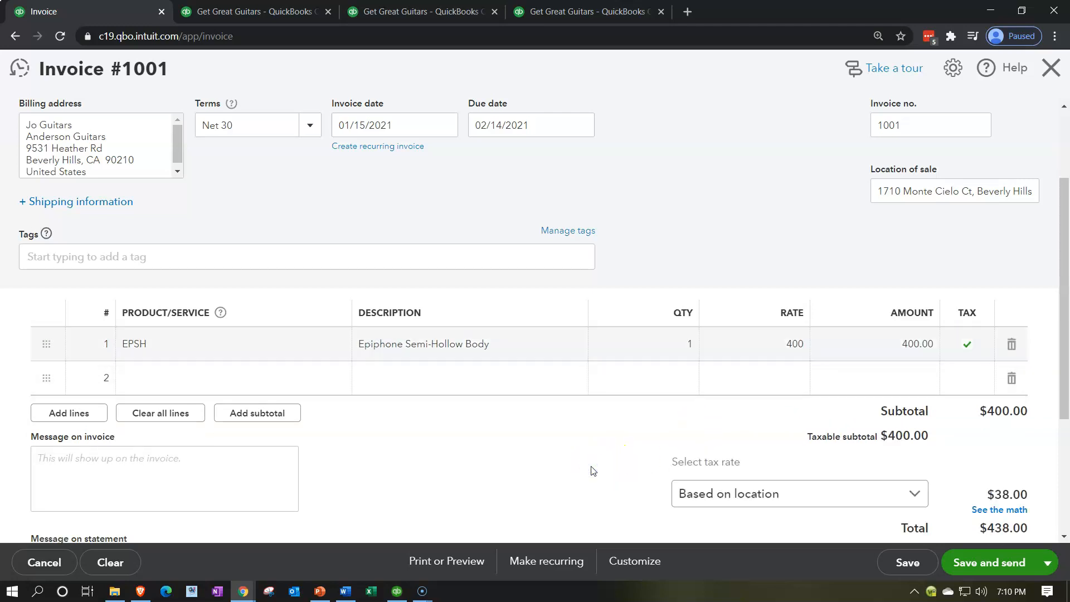
{"action": "left_click", "coordinate": [572, 482]}
Step: Open the sales tax calculation details for the invoice and examine the agency rates and the tax breakdown for EPSH
{"action": "scroll", "coordinate": [571, 481], "scroll_direction": "down", "scroll_amount": 1}
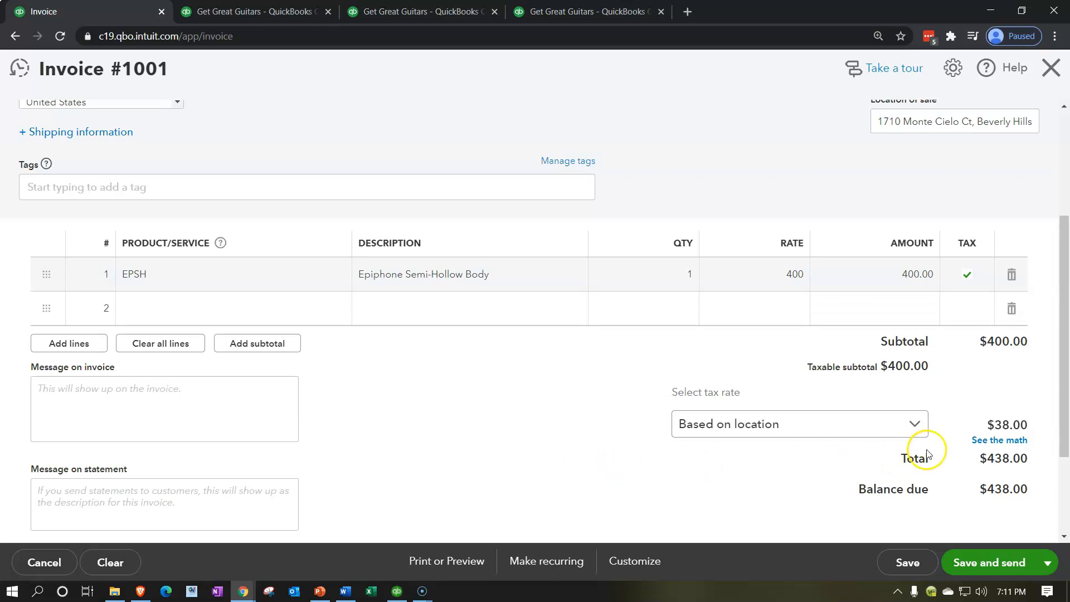
{"action": "left_click", "coordinate": [1001, 440]}
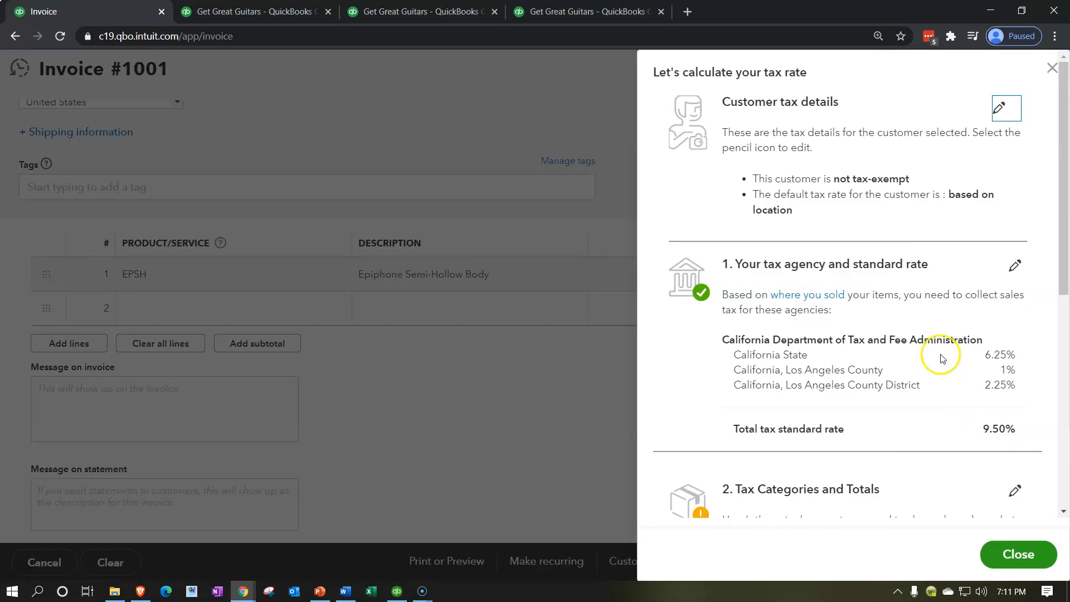
{"action": "scroll", "coordinate": [943, 344], "scroll_direction": "down", "scroll_amount": 1}
{"action": "scroll", "coordinate": [943, 343], "scroll_direction": "down", "scroll_amount": 3}
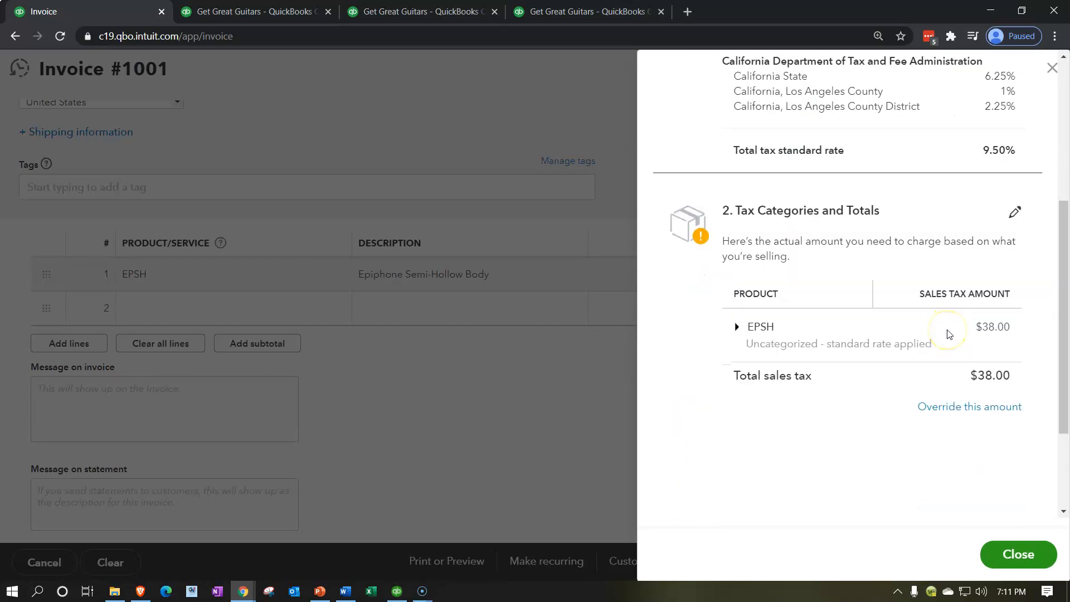
{"action": "scroll", "coordinate": [947, 337], "scroll_direction": "up", "scroll_amount": 1}
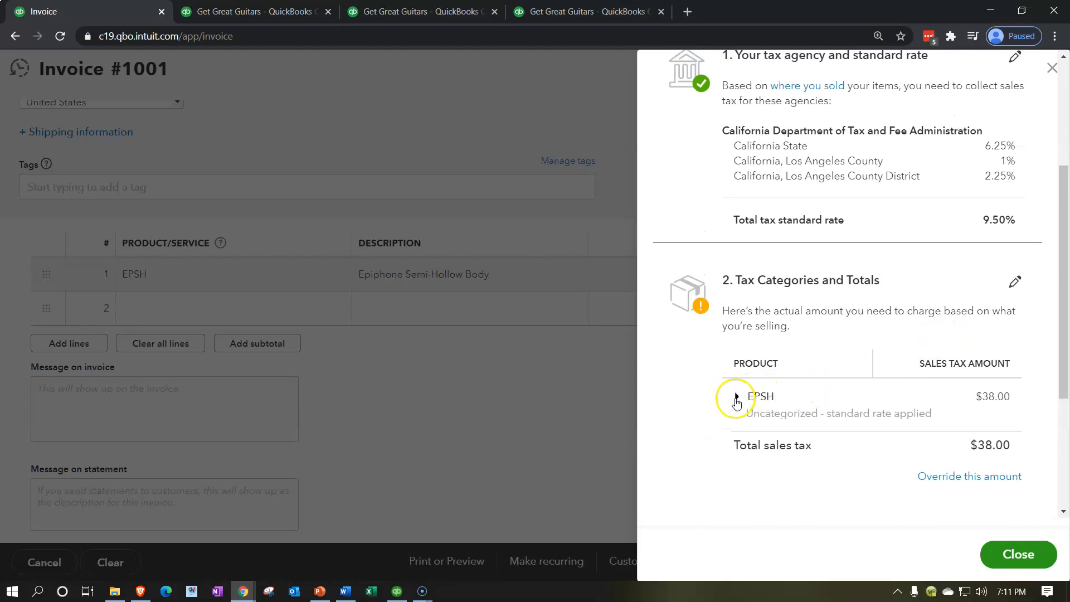
{"action": "left_click", "coordinate": [737, 398]}
{"action": "scroll", "coordinate": [739, 399], "scroll_direction": "down", "scroll_amount": 3}
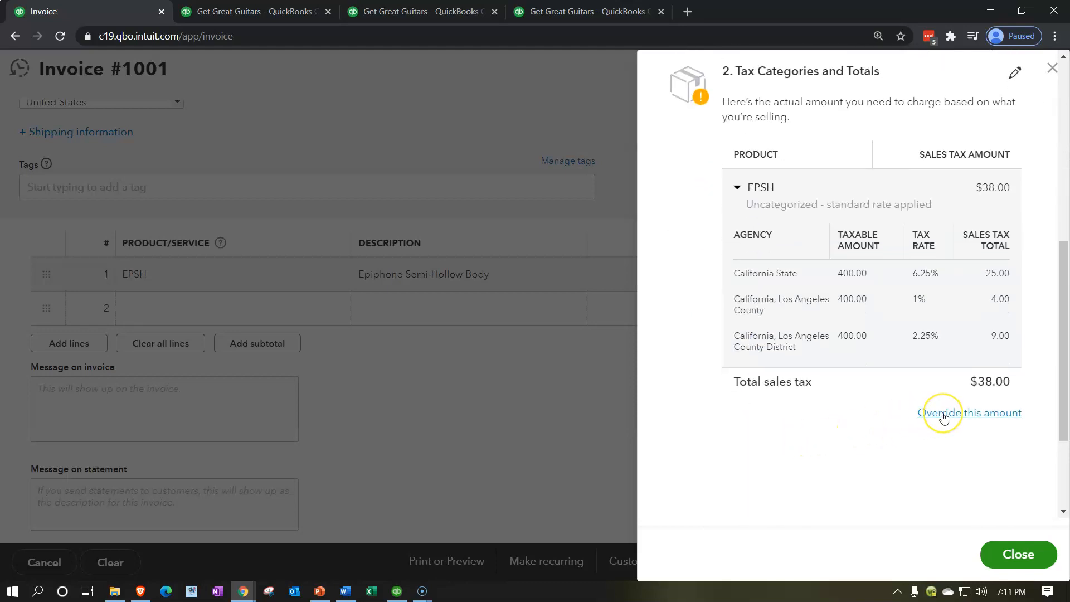
Step: Override the invoice's calculated sales tax with a 5% rate, giving Other (or reason not listed) as the reason, and close the tax details
{"action": "left_click", "coordinate": [943, 414]}
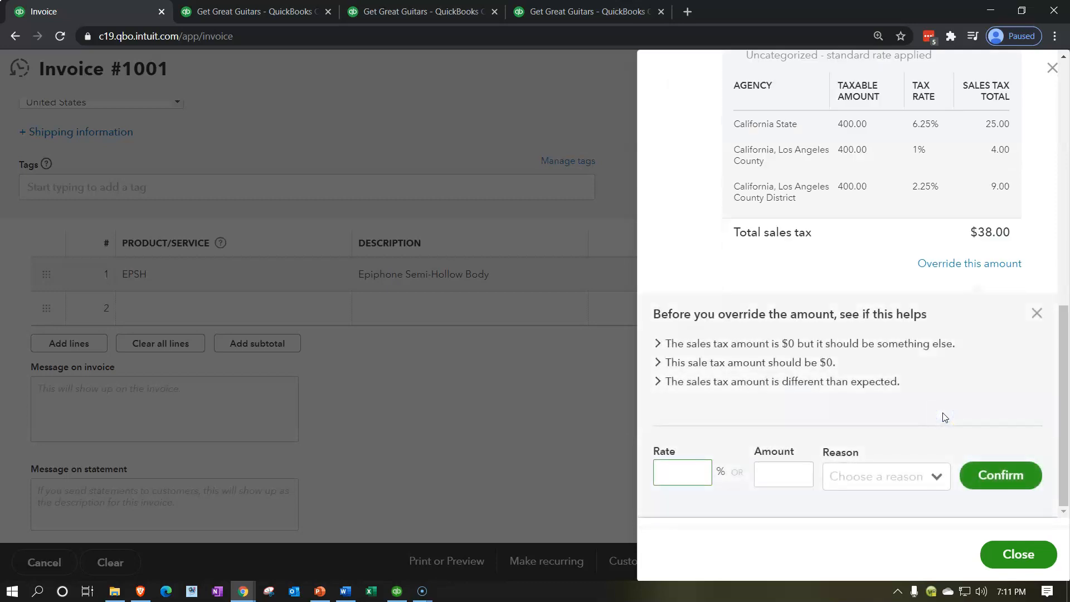
{"action": "type", "text": "5"}
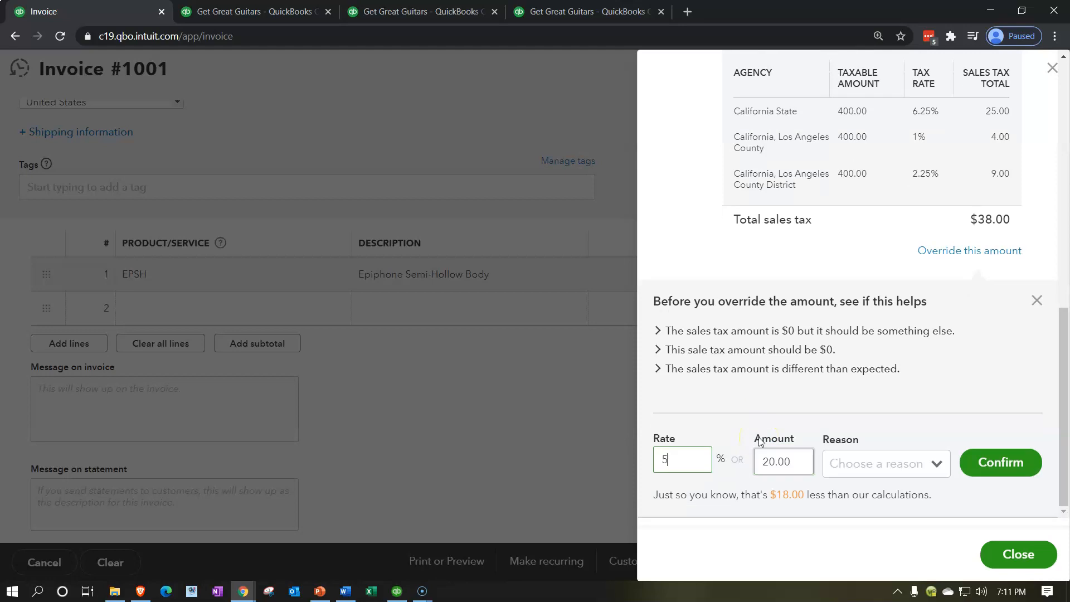
{"action": "left_click", "coordinate": [1021, 463]}
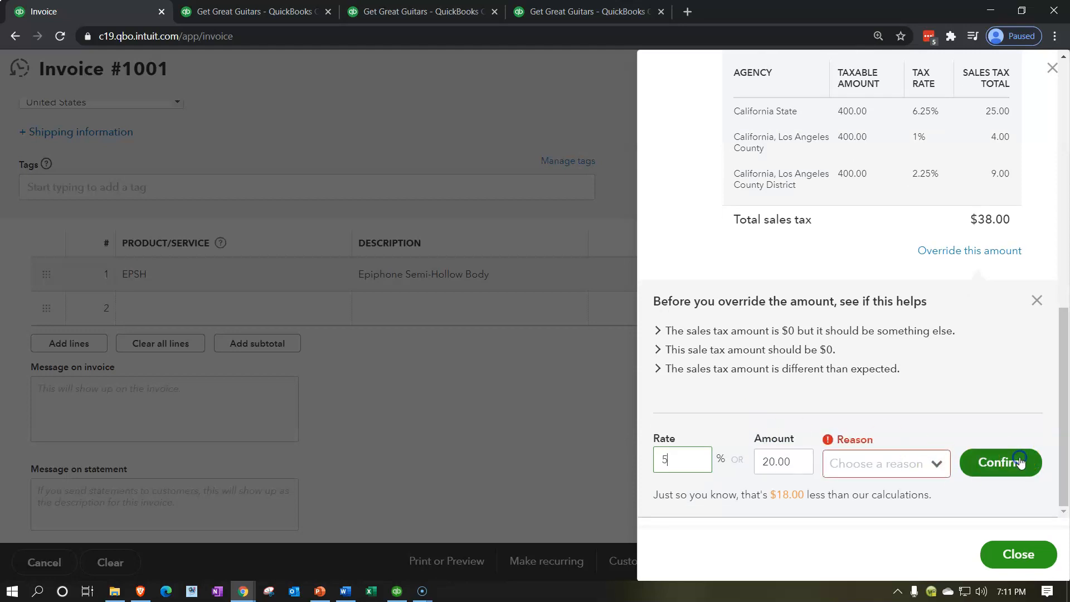
{"action": "left_click", "coordinate": [941, 465]}
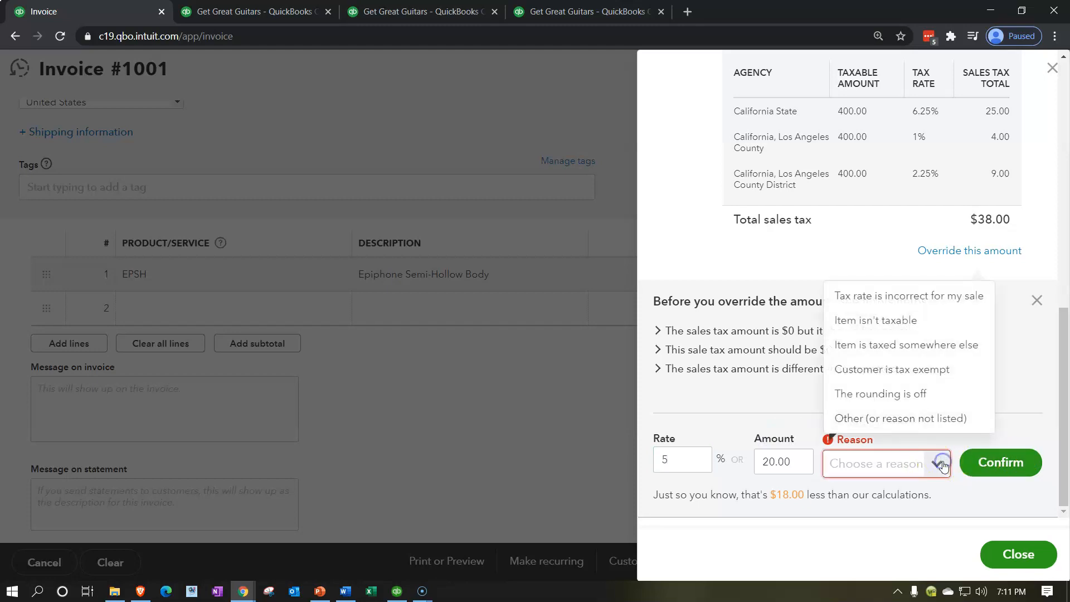
{"action": "left_click", "coordinate": [898, 420]}
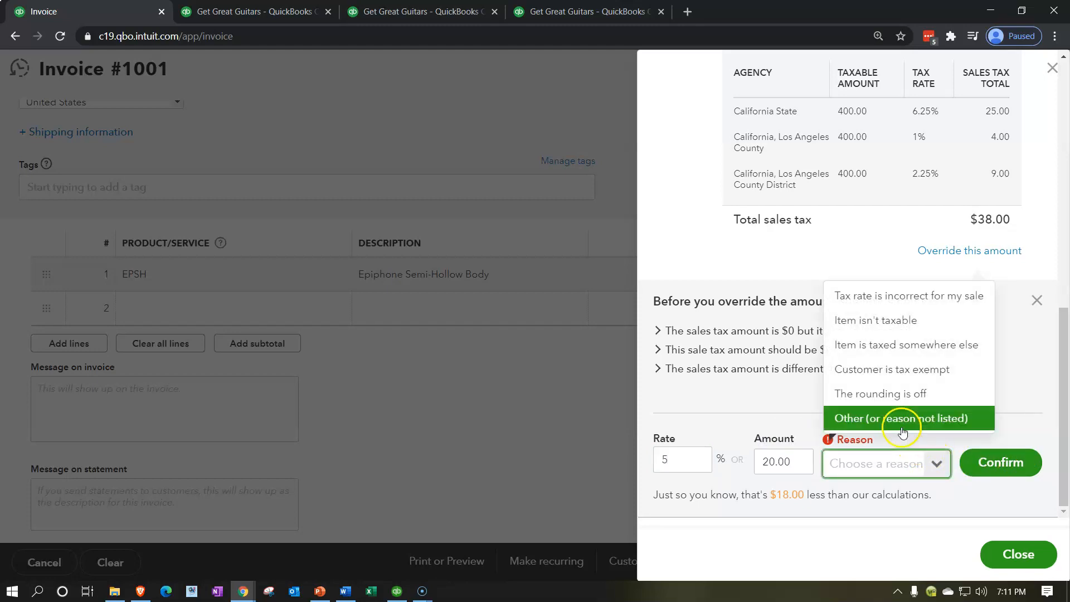
{"action": "left_click", "coordinate": [991, 468]}
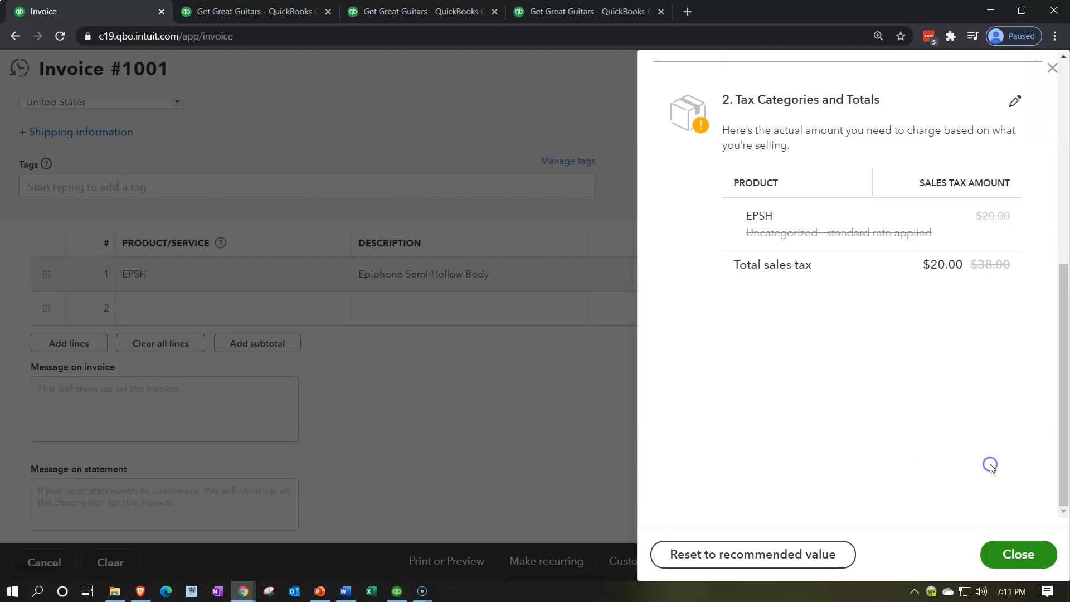
{"action": "left_click", "coordinate": [1029, 566]}
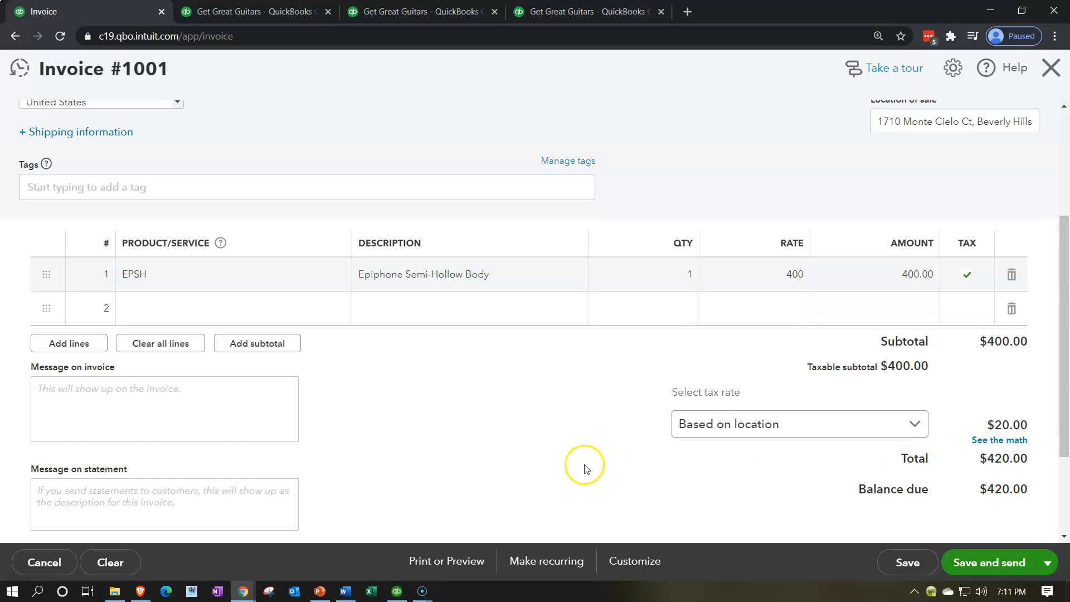
Step: Review the completed Anderson Guitars invoice from customer details to totals, and save and close it
{"action": "scroll", "coordinate": [526, 453], "scroll_direction": "up", "scroll_amount": 1}
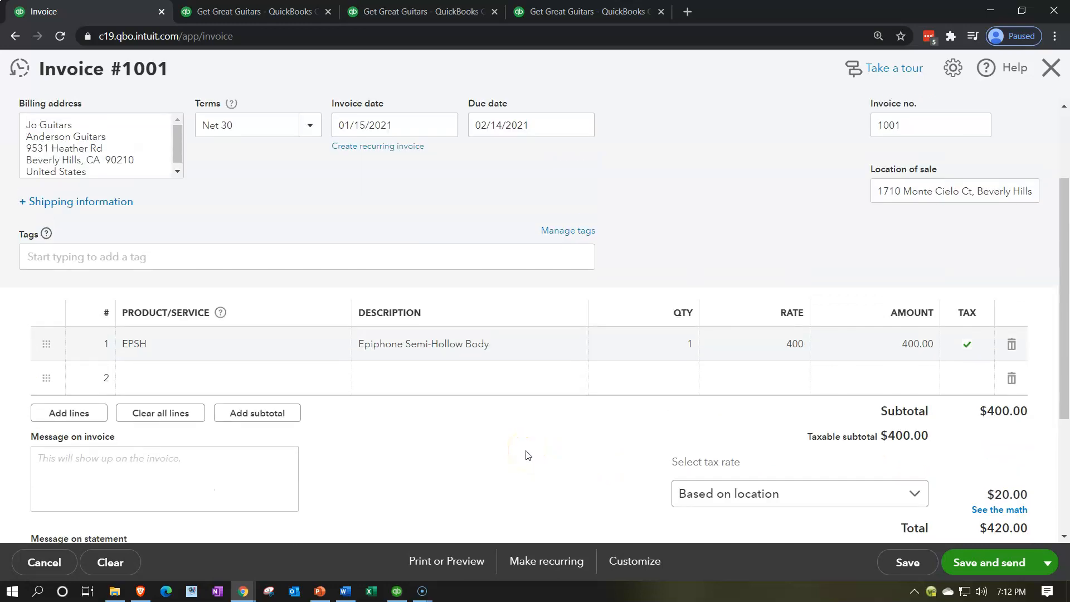
{"action": "scroll", "coordinate": [525, 453], "scroll_direction": "up", "scroll_amount": 2}
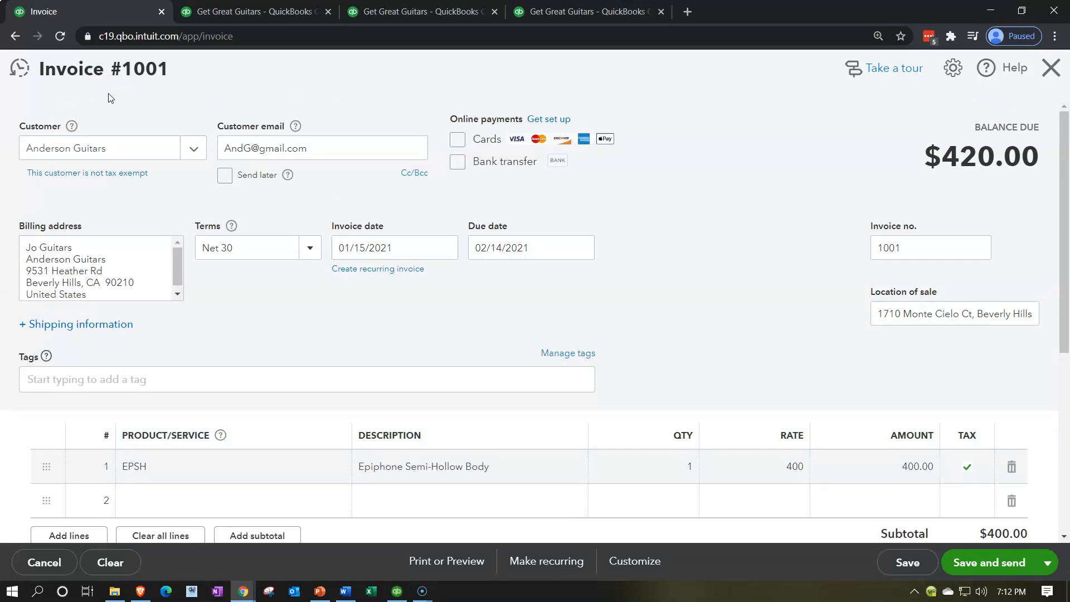
{"action": "scroll", "coordinate": [672, 245], "scroll_direction": "down", "scroll_amount": 3}
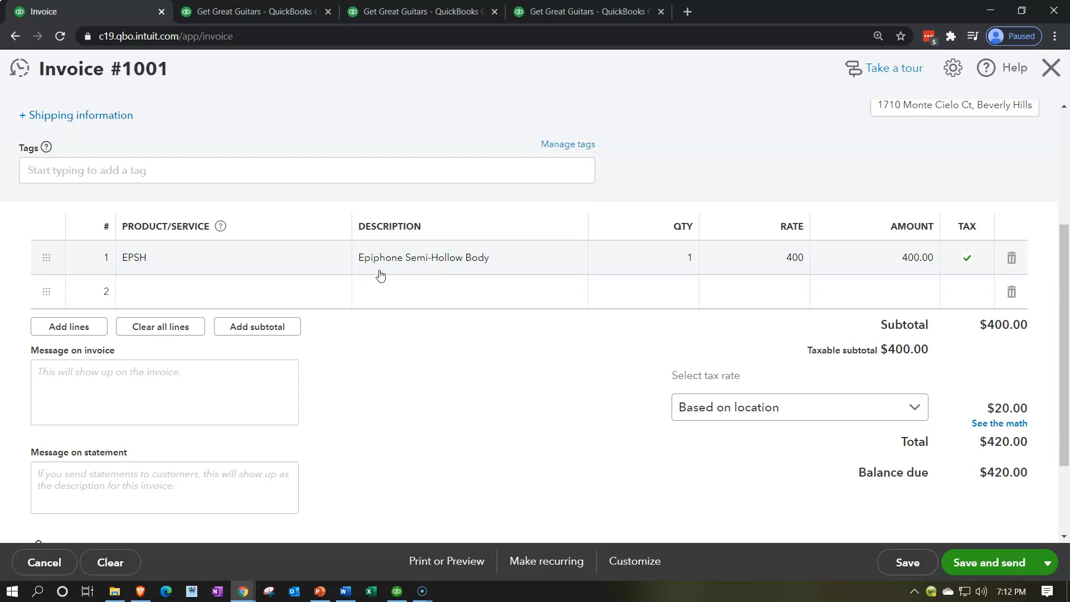
{"action": "scroll", "coordinate": [380, 274], "scroll_direction": "up", "scroll_amount": 4}
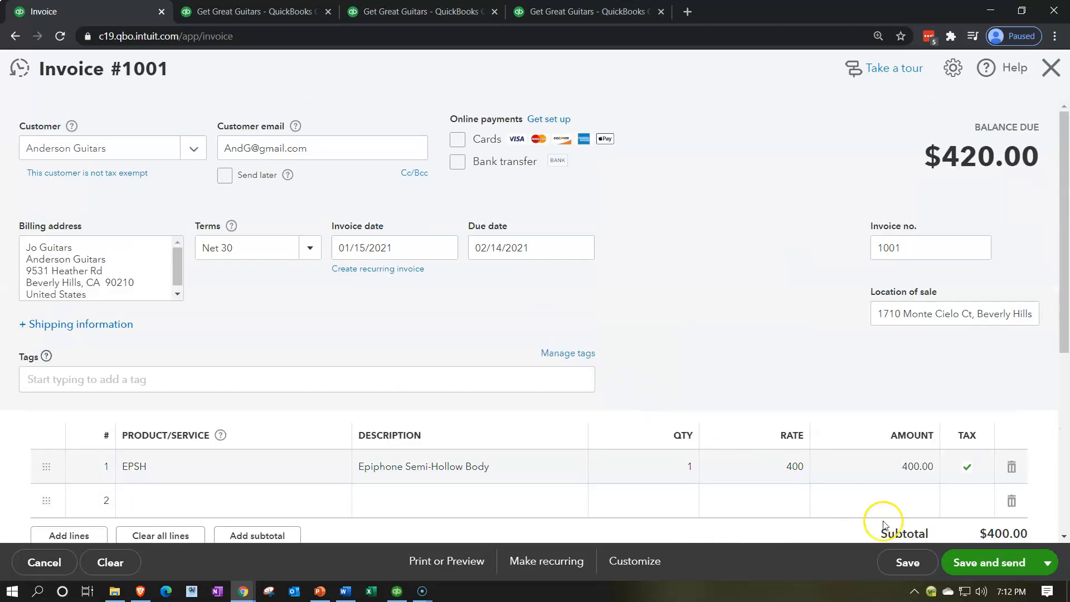
{"action": "left_click", "coordinate": [1047, 564]}
{"action": "left_click", "coordinate": [984, 514]}
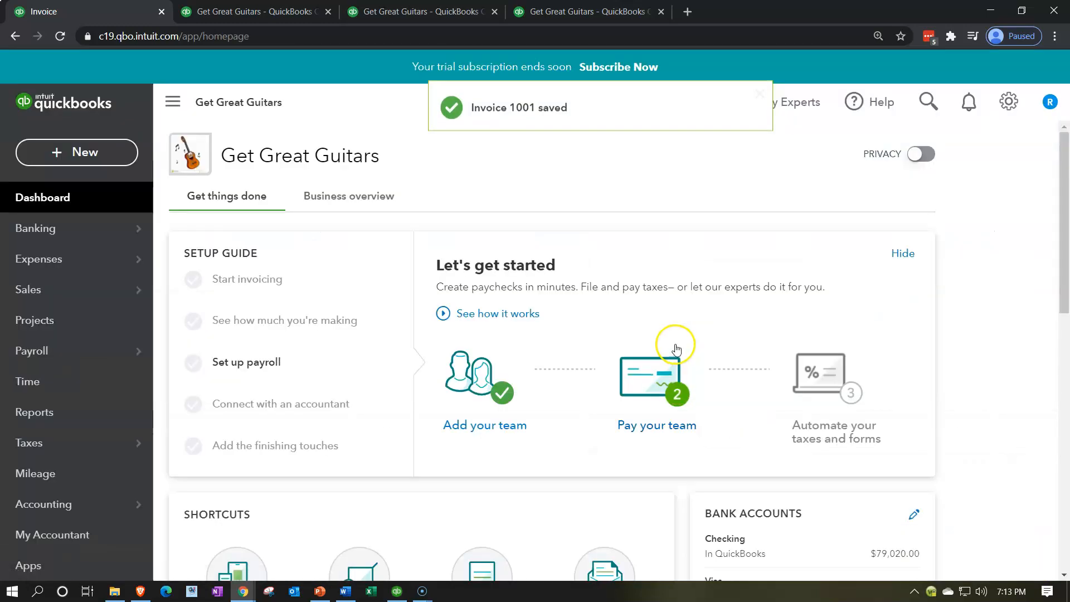
Step: Rerun the 2021 Balance Sheet and open the transaction detail behind Accounts Receivable (A/R)
{"action": "left_click", "coordinate": [250, 12]}
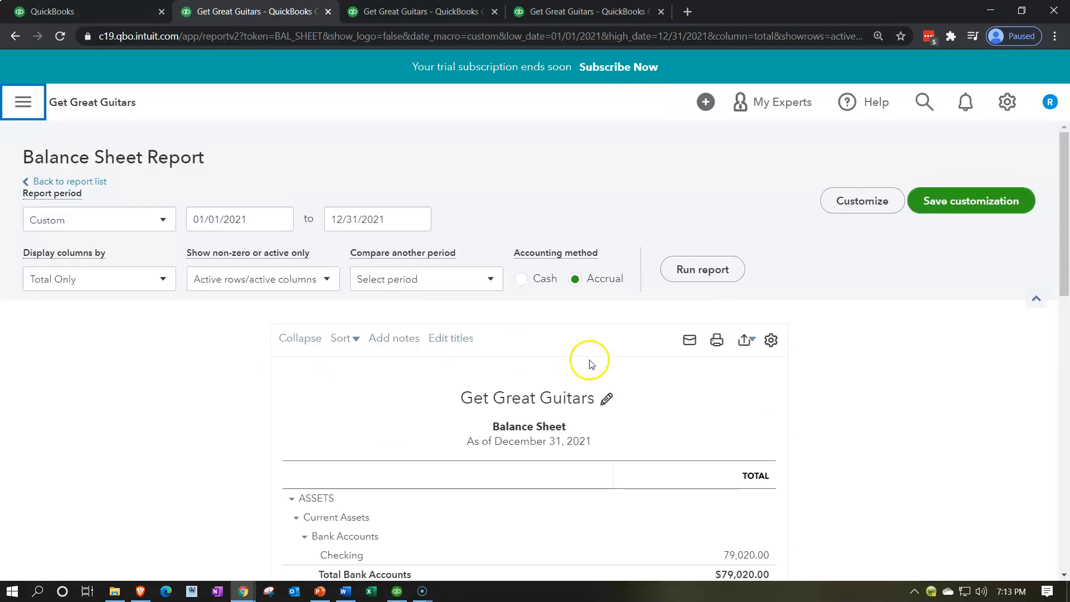
{"action": "left_click", "coordinate": [695, 270]}
{"action": "scroll", "coordinate": [611, 363], "scroll_direction": "down", "scroll_amount": 3}
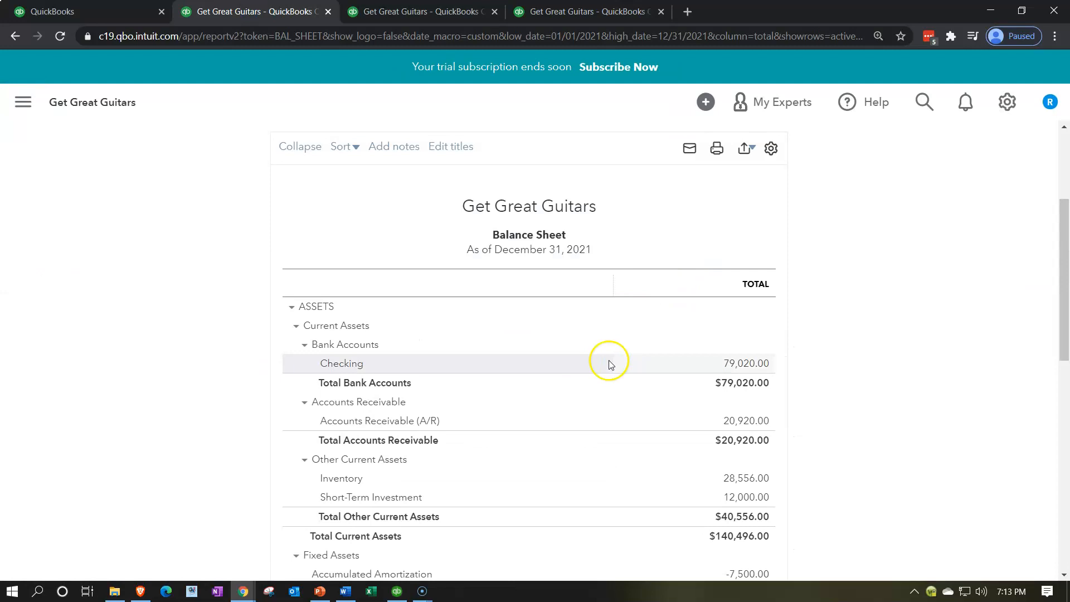
{"action": "key", "text": "ctrl+plus"}
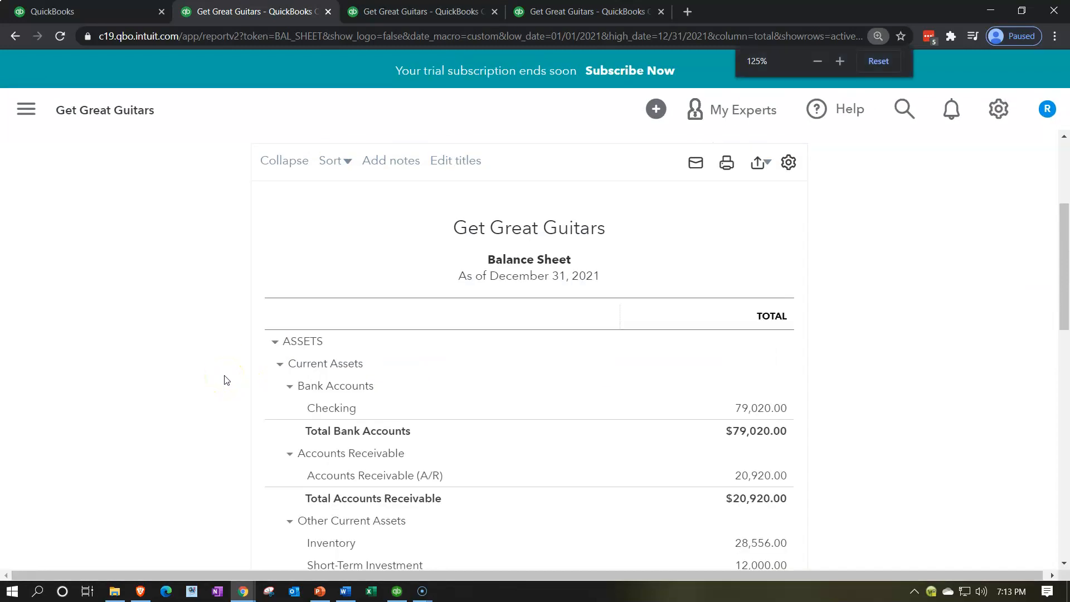
{"action": "scroll", "coordinate": [226, 379], "scroll_direction": "down", "scroll_amount": 2}
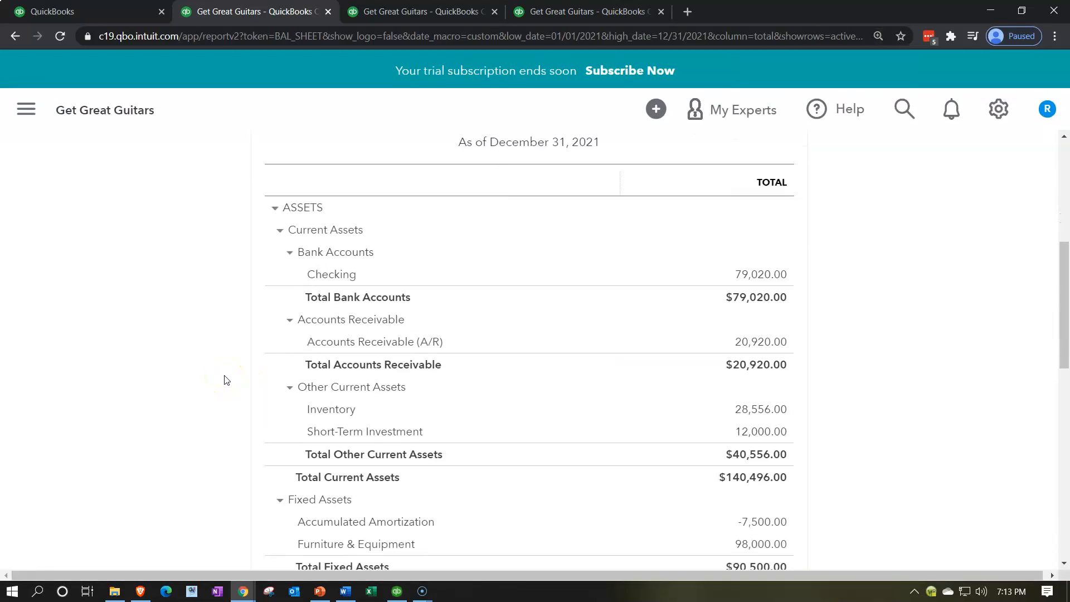
{"action": "left_click", "coordinate": [767, 338]}
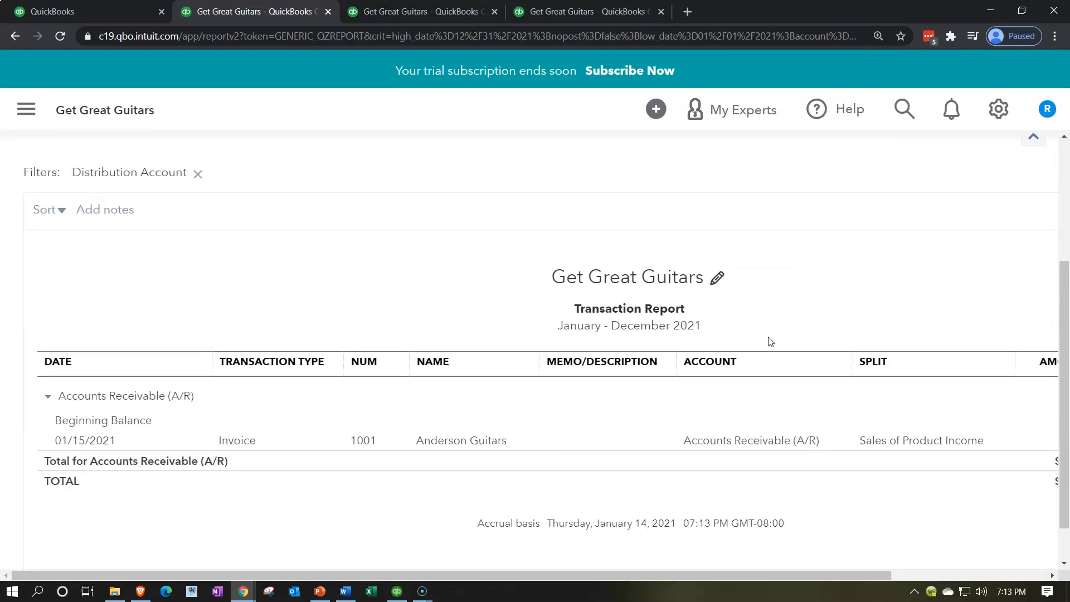
{"action": "key", "text": "ctrl+minus"}
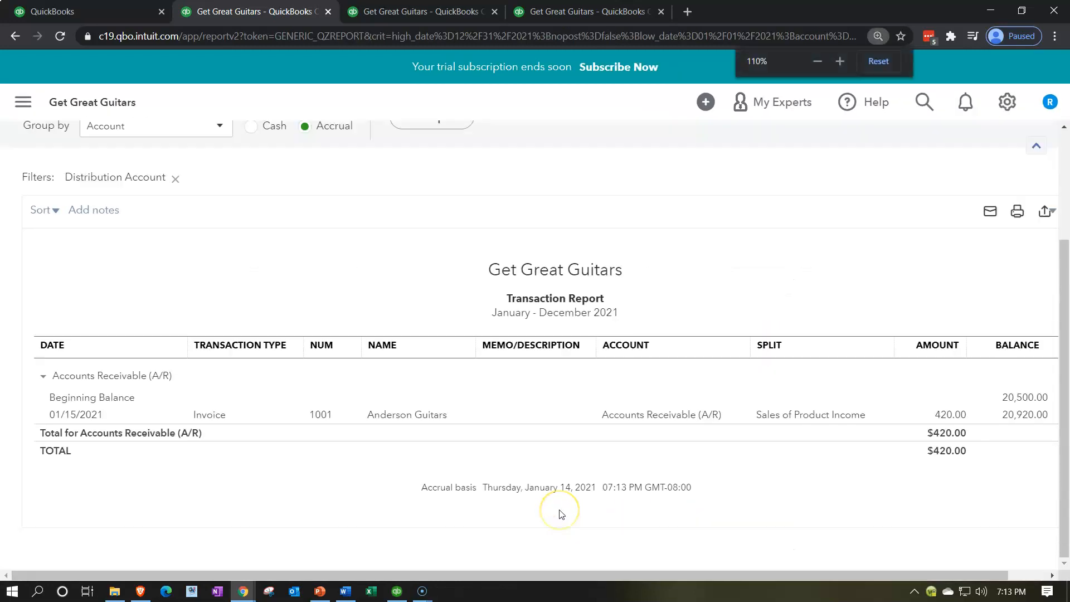
Step: Open invoice 1001 from the Accounts Receivable detail, examine its lines and totals, and return to the Balance Sheet
{"action": "left_click", "coordinate": [942, 419]}
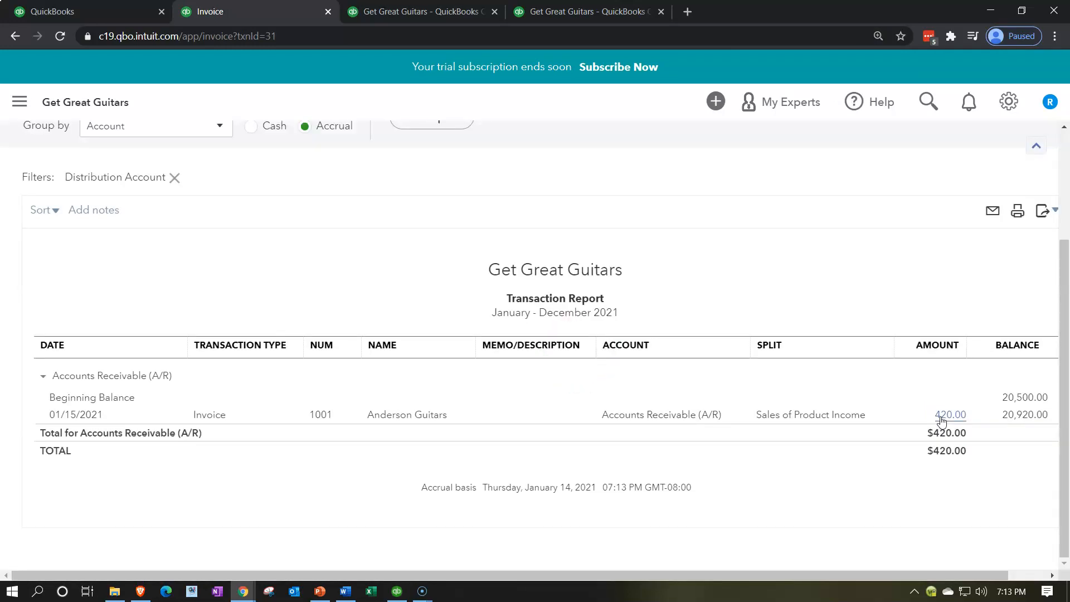
{"action": "scroll", "coordinate": [884, 370], "scroll_direction": "down", "scroll_amount": 1}
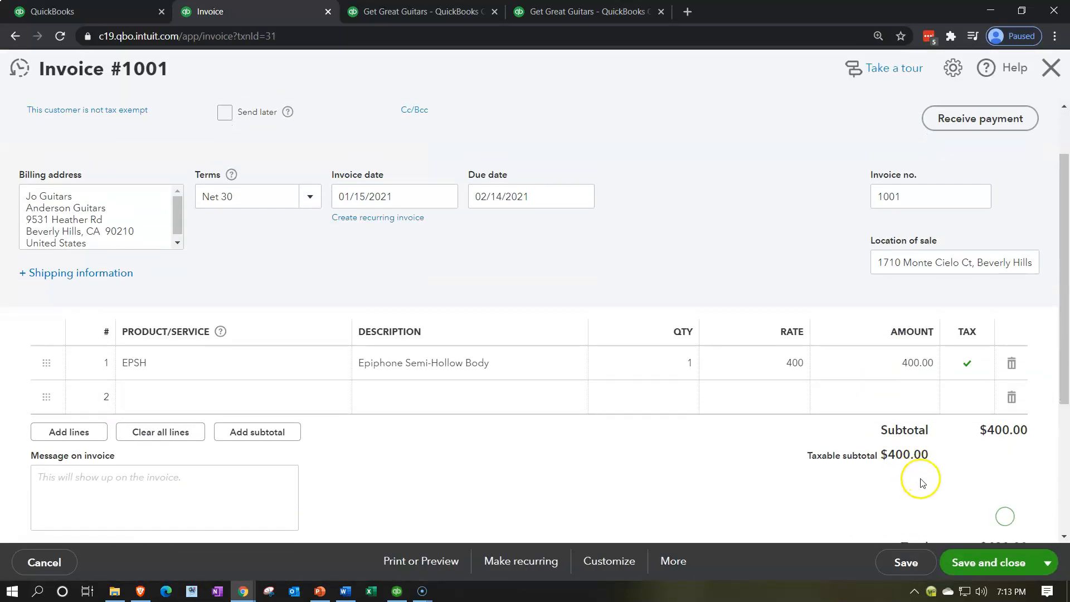
{"action": "scroll", "coordinate": [920, 478], "scroll_direction": "down", "scroll_amount": 2}
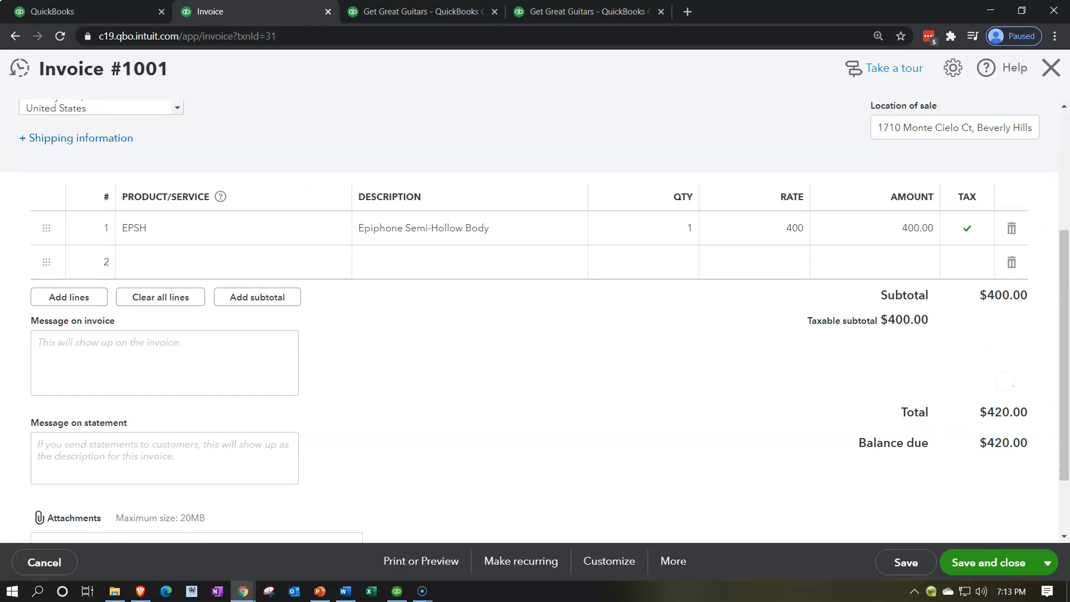
{"action": "left_click", "coordinate": [1052, 68]}
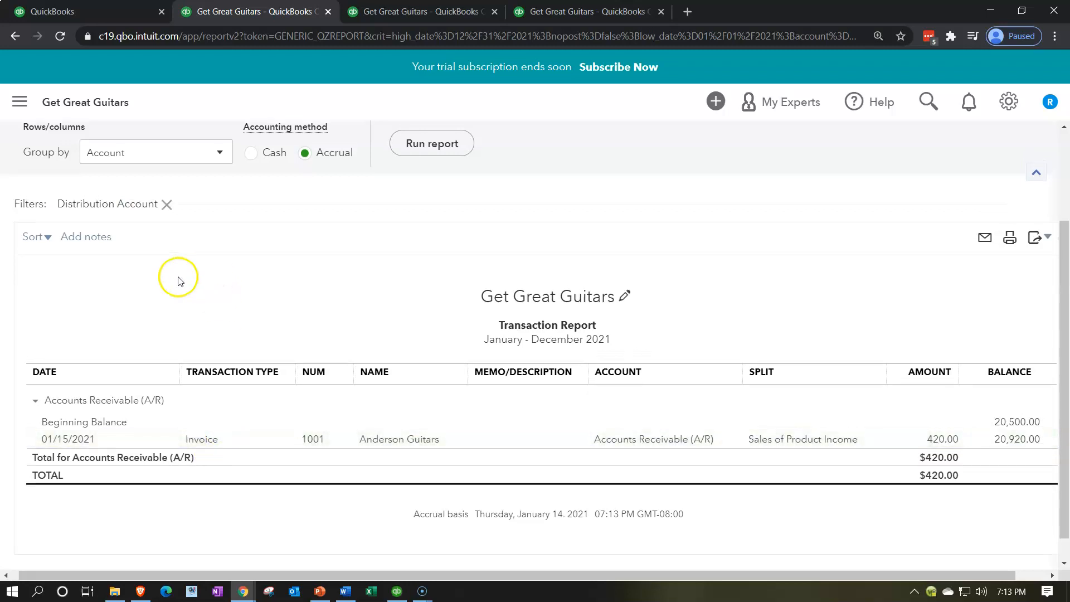
{"action": "scroll", "coordinate": [167, 251], "scroll_direction": "up", "scroll_amount": 3}
{"action": "left_click", "coordinate": [111, 184]}
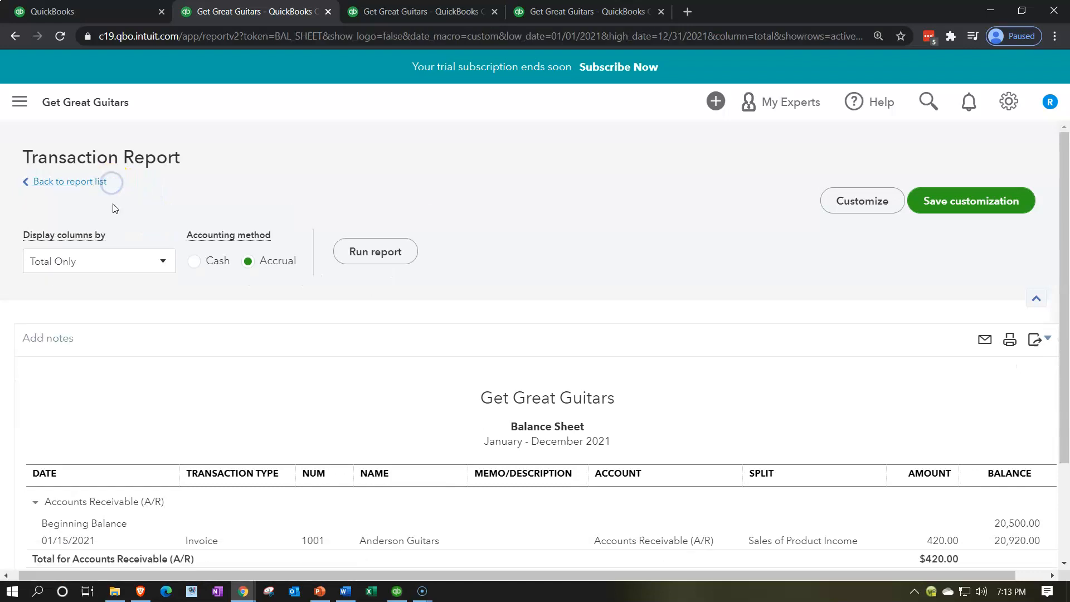
Step: Rerun the 2021 Profit and Loss report and open the transaction detail behind Sales of Product Income
{"action": "left_click", "coordinate": [413, 12]}
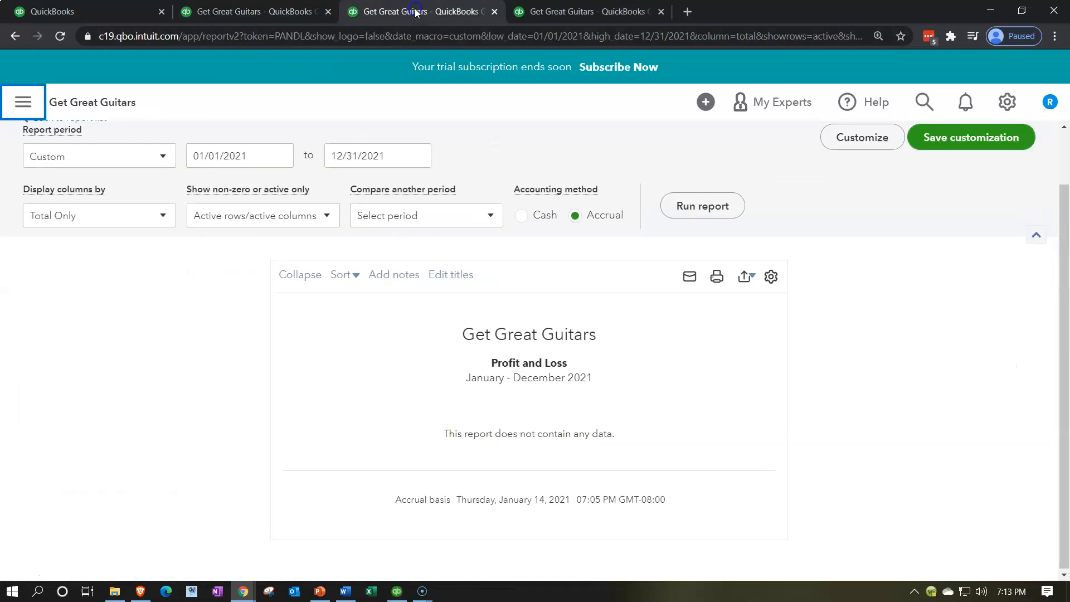
{"action": "left_click", "coordinate": [717, 217]}
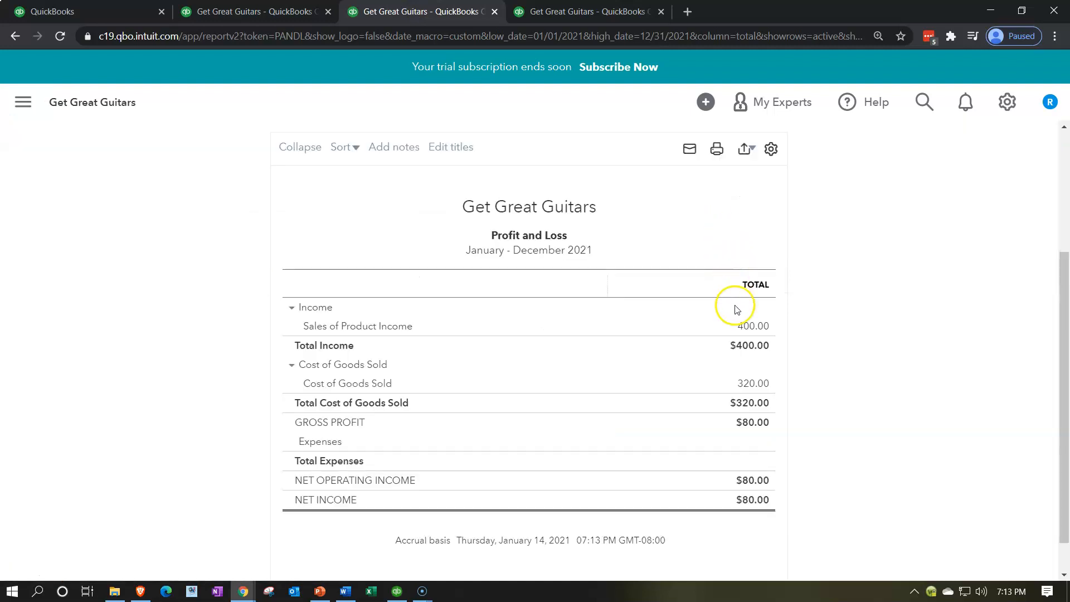
{"action": "left_click", "coordinate": [746, 331]}
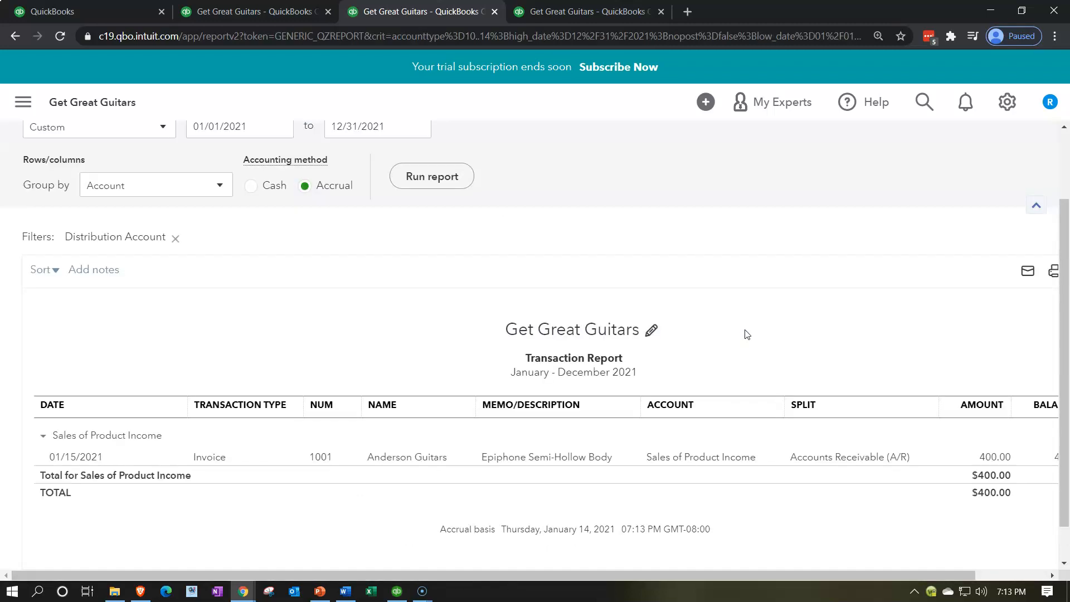
Step: Open invoice 1001 from the Sales of Product Income detail, examine its subtotal and total, and return to the Profit and Loss report
{"action": "left_click", "coordinate": [988, 457]}
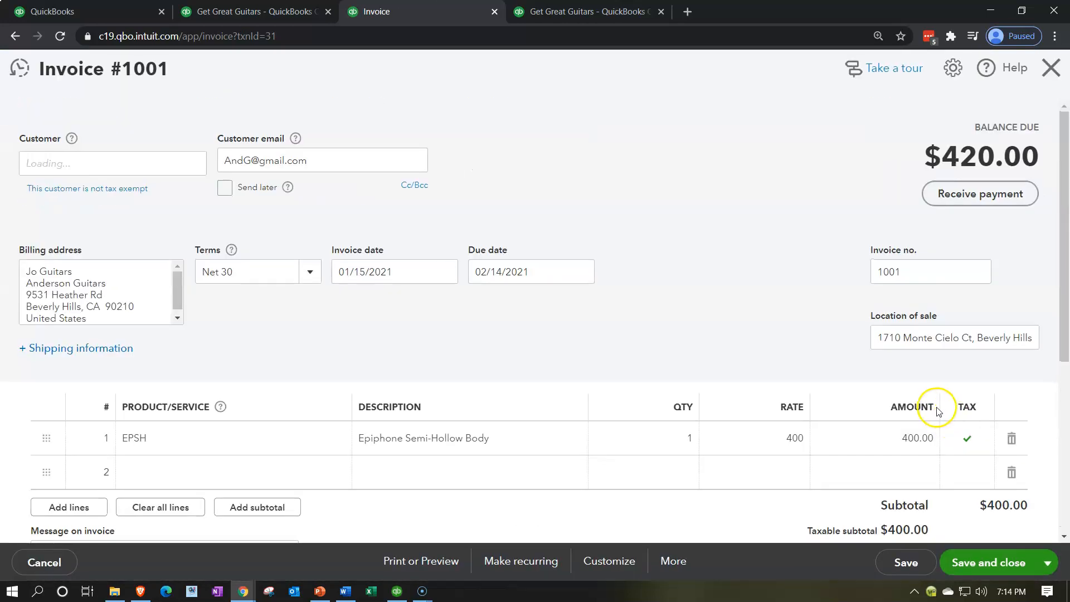
{"action": "scroll", "coordinate": [959, 429], "scroll_direction": "down", "scroll_amount": 3}
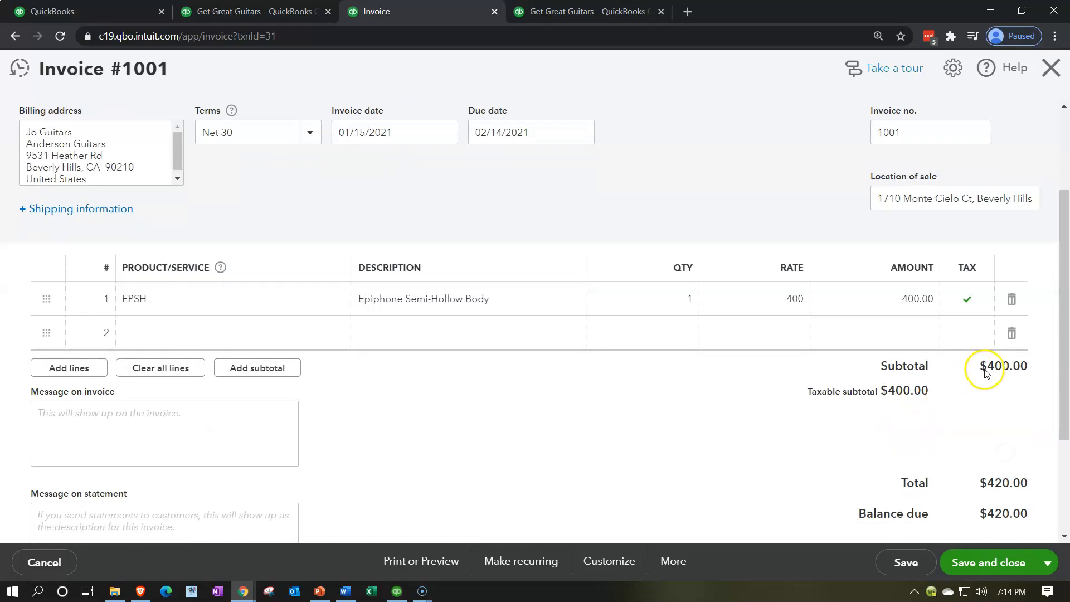
{"action": "scroll", "coordinate": [986, 505], "scroll_direction": "down", "scroll_amount": 3}
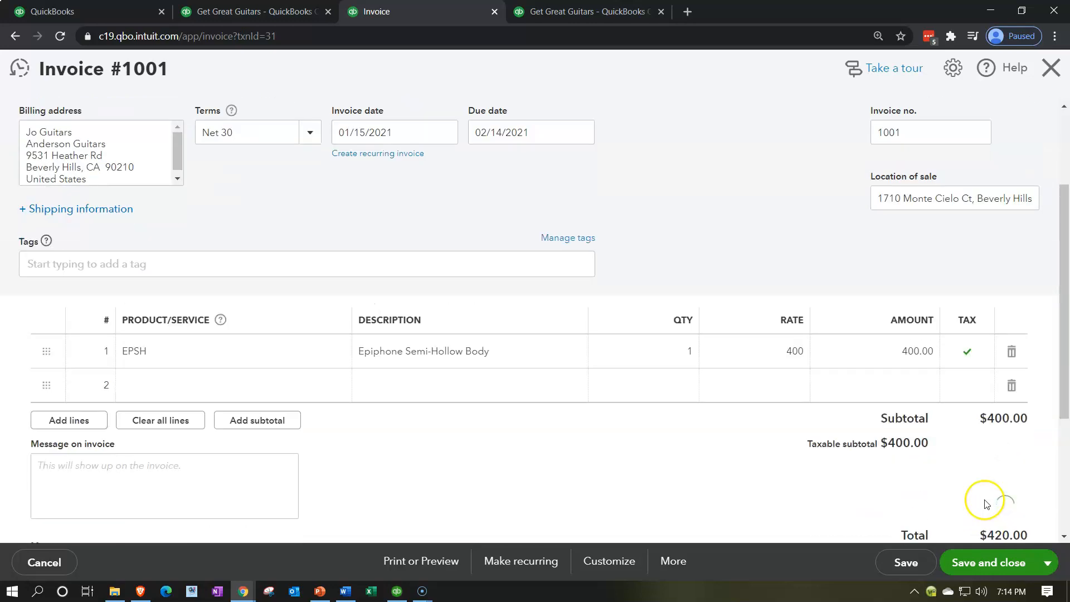
{"action": "left_click", "coordinate": [1051, 77]}
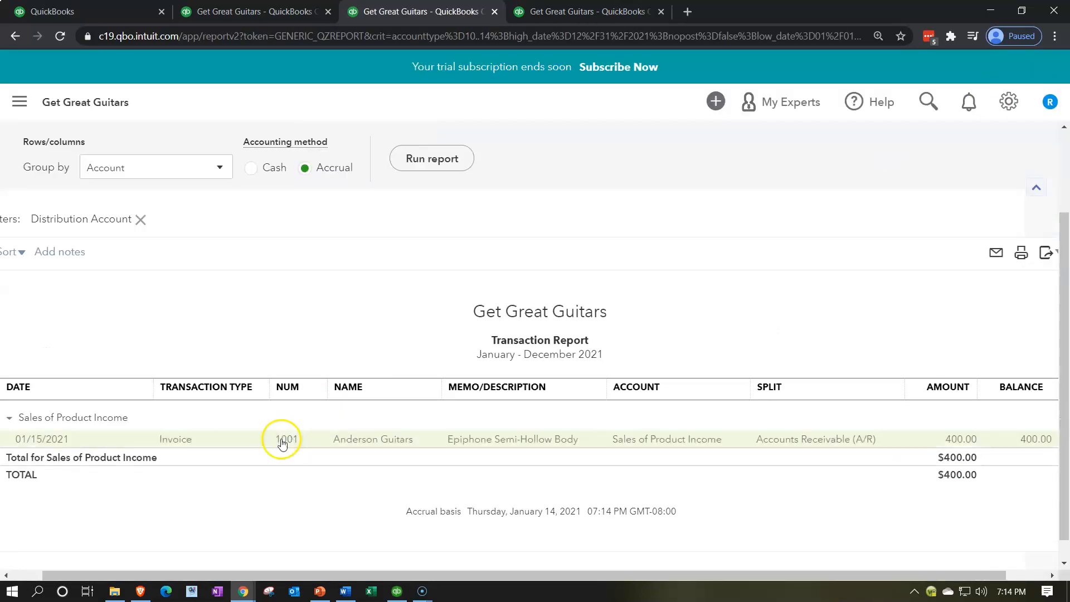
{"action": "scroll", "coordinate": [253, 454], "scroll_direction": "up", "scroll_amount": 2}
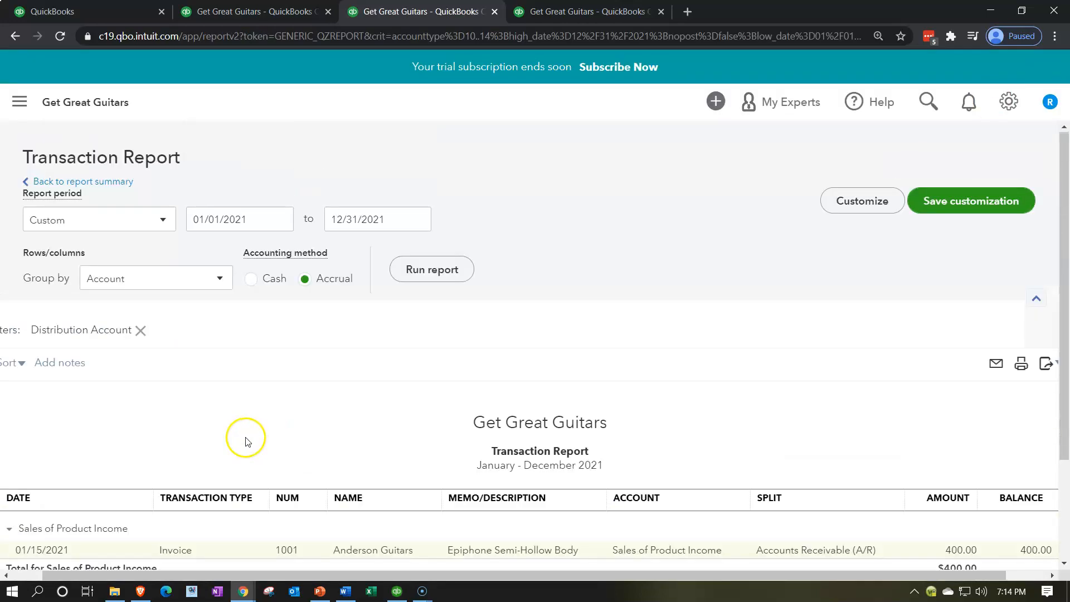
{"action": "left_click", "coordinate": [110, 184]}
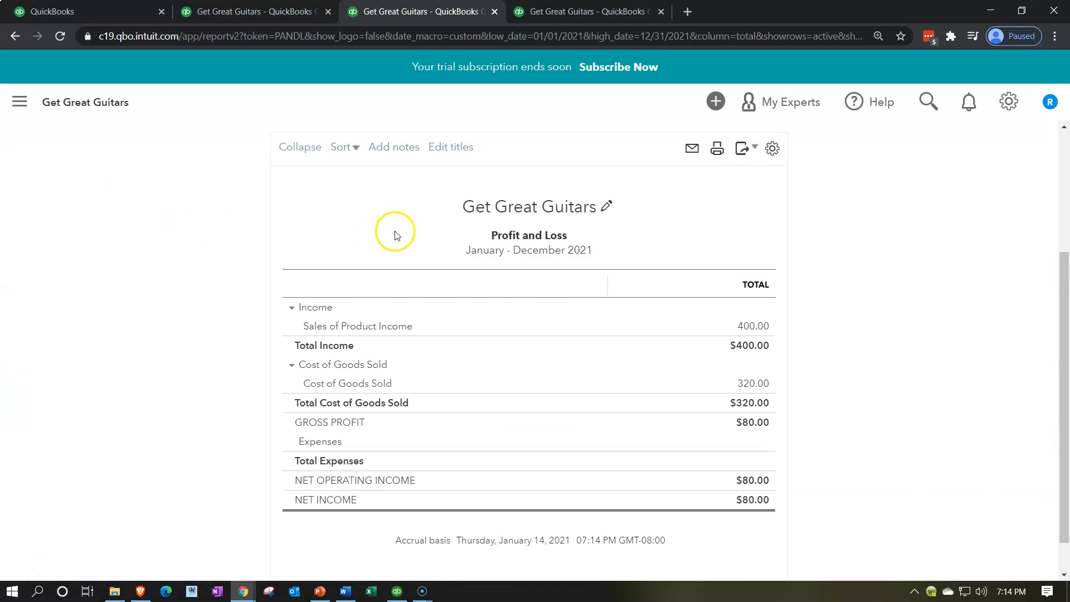
Step: Open the Balance Sheet's transaction detail behind California Department of Tax and Fee Administration Payable and examine the invoice entries
{"action": "left_click", "coordinate": [280, 12]}
{"action": "scroll", "coordinate": [198, 387], "scroll_direction": "down", "scroll_amount": 6}
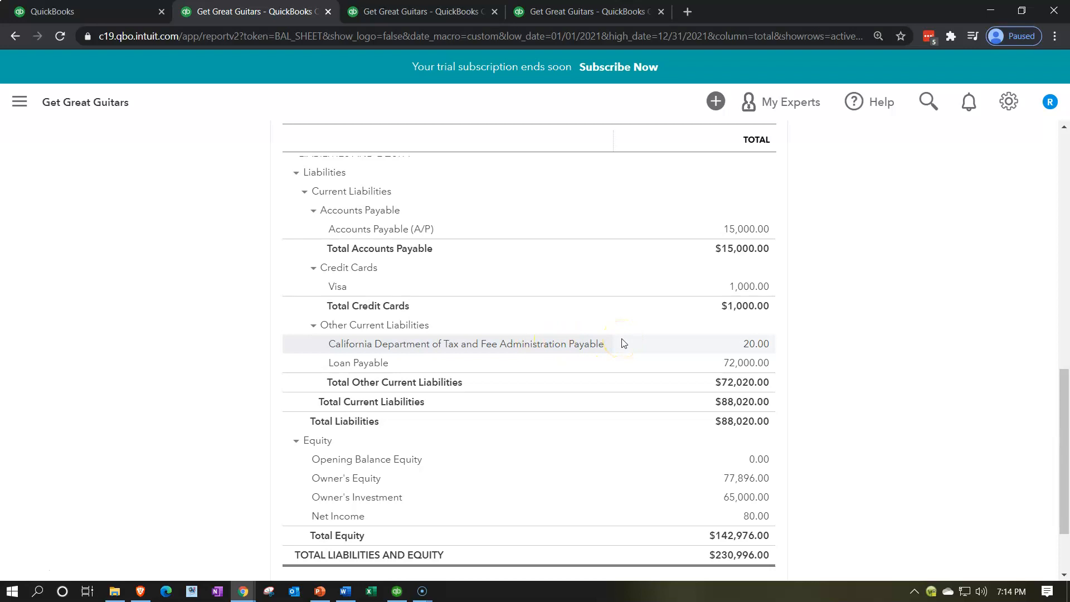
{"action": "left_click", "coordinate": [754, 344]}
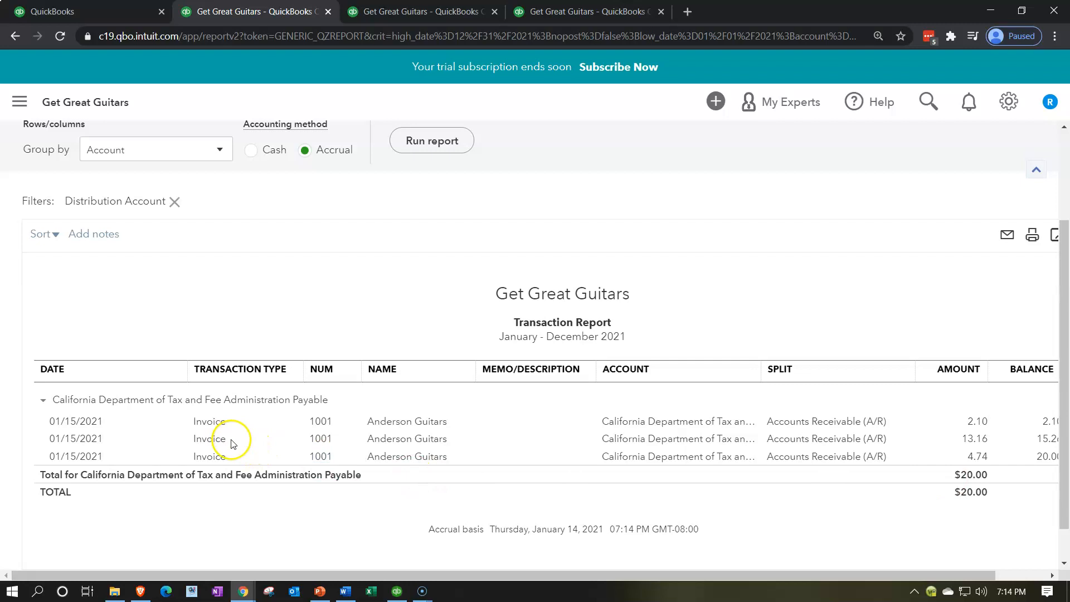
{"action": "scroll", "coordinate": [233, 443], "scroll_direction": "up", "scroll_amount": 3}
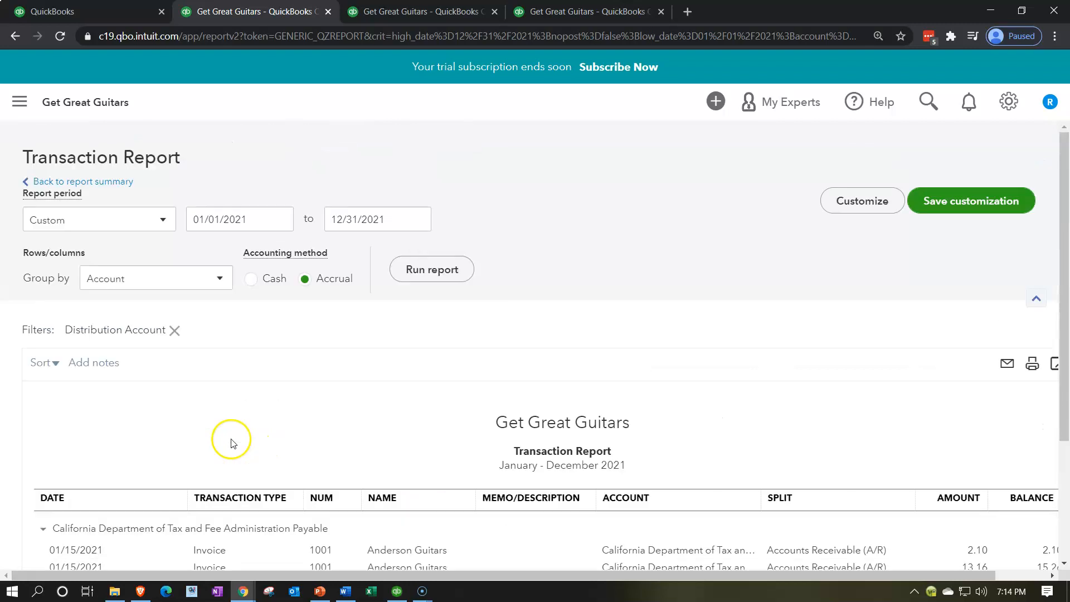
Step: Return to the Balance Sheet and examine invoice 1001 through the Inventory transaction detail
{"action": "left_click", "coordinate": [119, 182]}
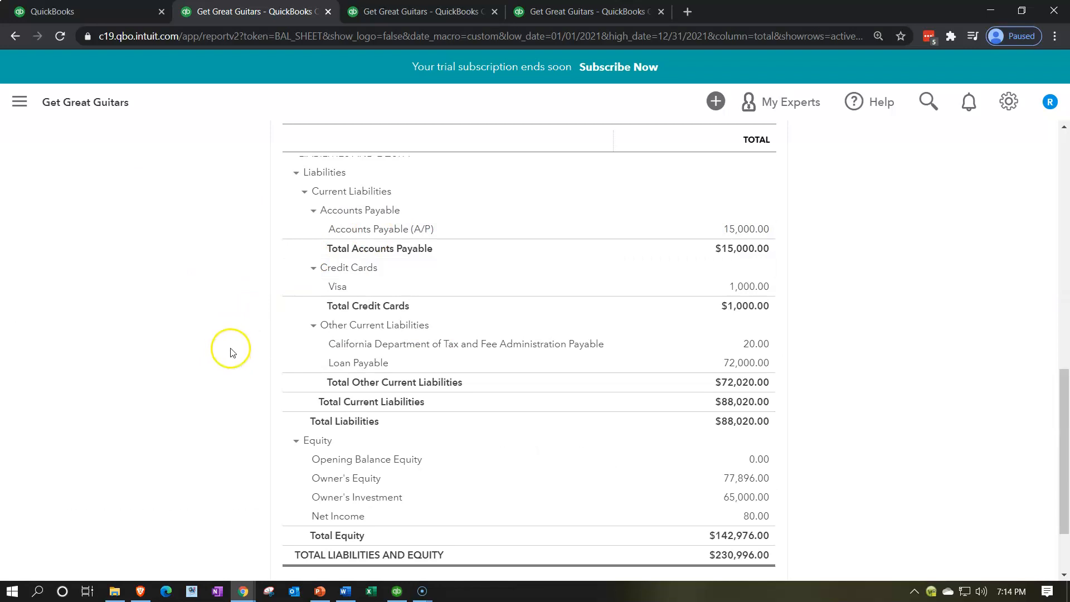
{"action": "scroll", "coordinate": [229, 354], "scroll_direction": "up", "scroll_amount": 4}
{"action": "scroll", "coordinate": [232, 353], "scroll_direction": "up", "scroll_amount": 1}
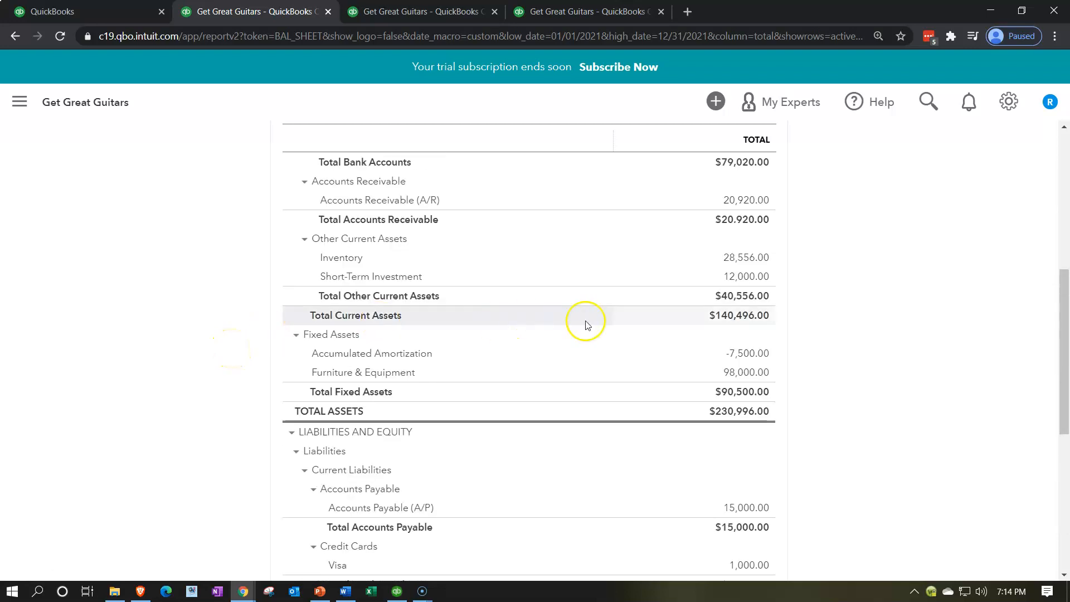
{"action": "left_click", "coordinate": [751, 262]}
{"action": "scroll", "coordinate": [752, 264], "scroll_direction": "down", "scroll_amount": 3}
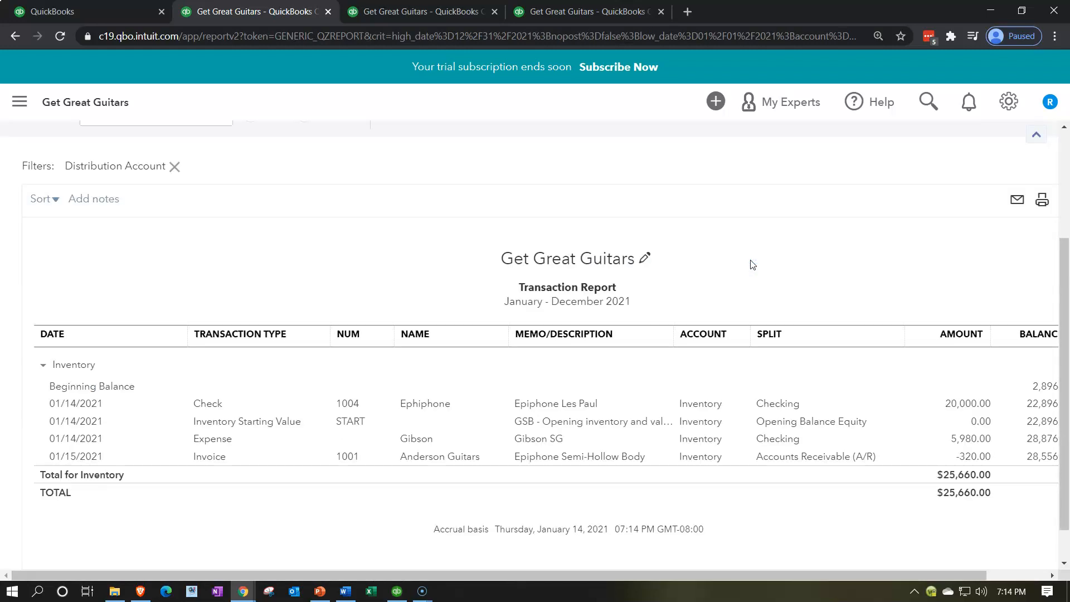
{"action": "left_click", "coordinate": [970, 457]}
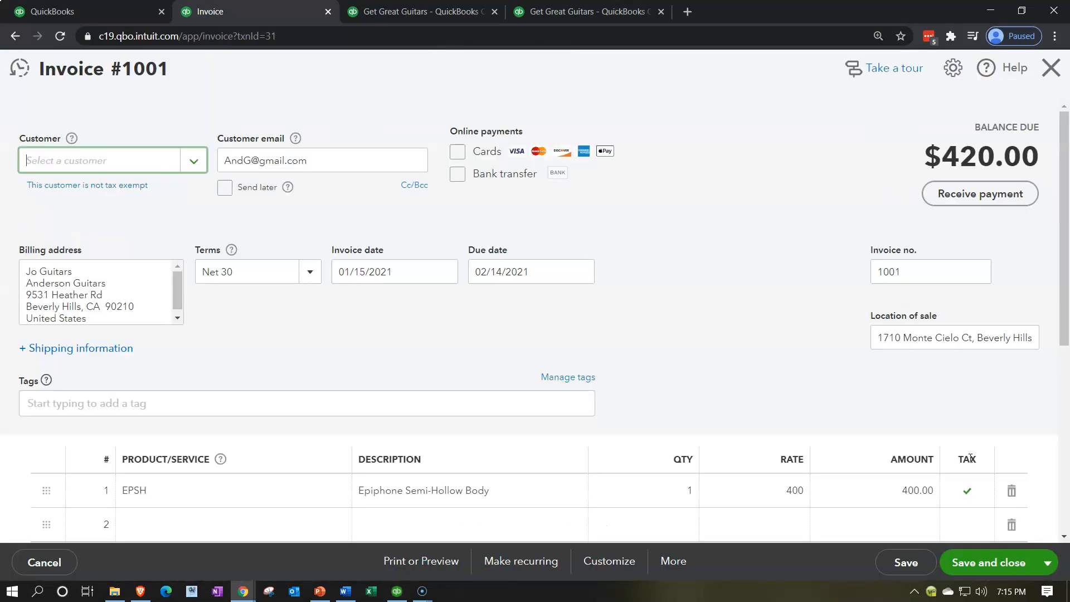
{"action": "scroll", "coordinate": [842, 341], "scroll_direction": "down", "scroll_amount": 4}
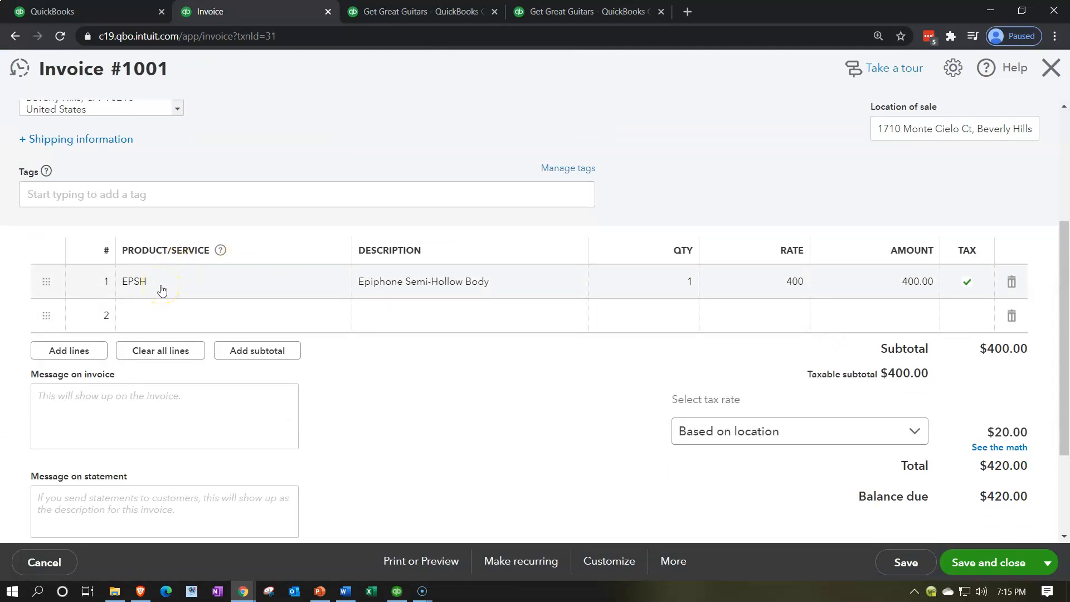
Step: Open the Products and Services list in the dashboard's browser tab and look through the inventory items
{"action": "left_click", "coordinate": [92, 20]}
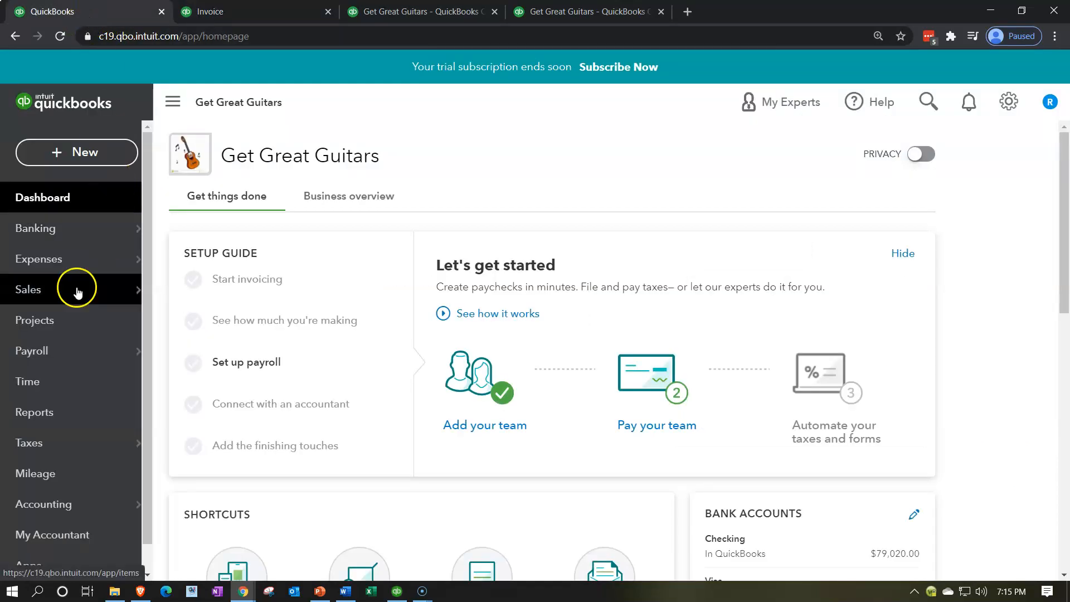
{"action": "left_click", "coordinate": [49, 295]}
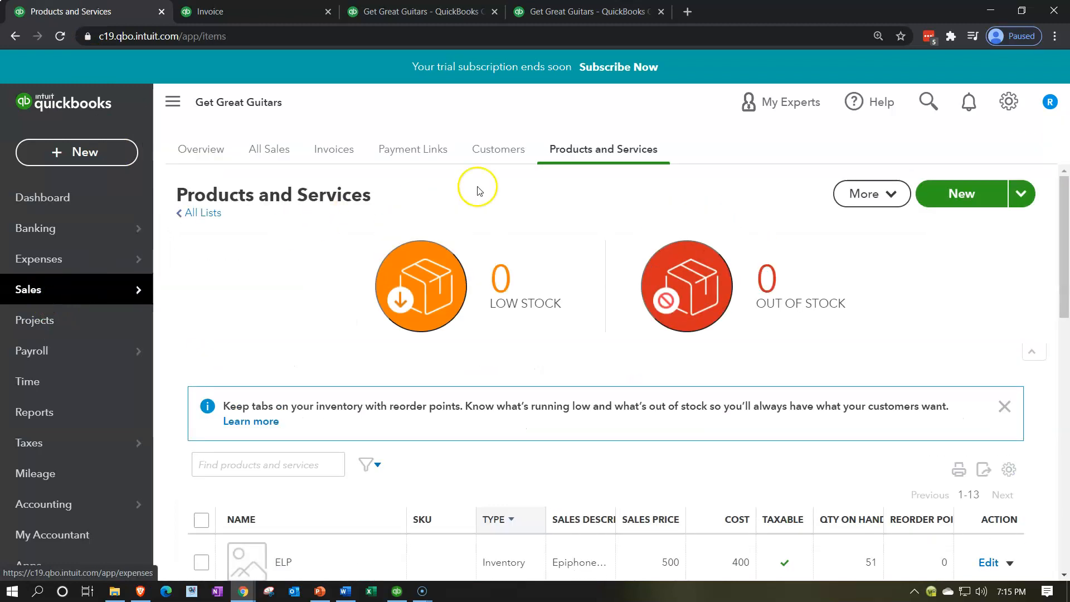
{"action": "scroll", "coordinate": [629, 251], "scroll_direction": "down", "scroll_amount": 4}
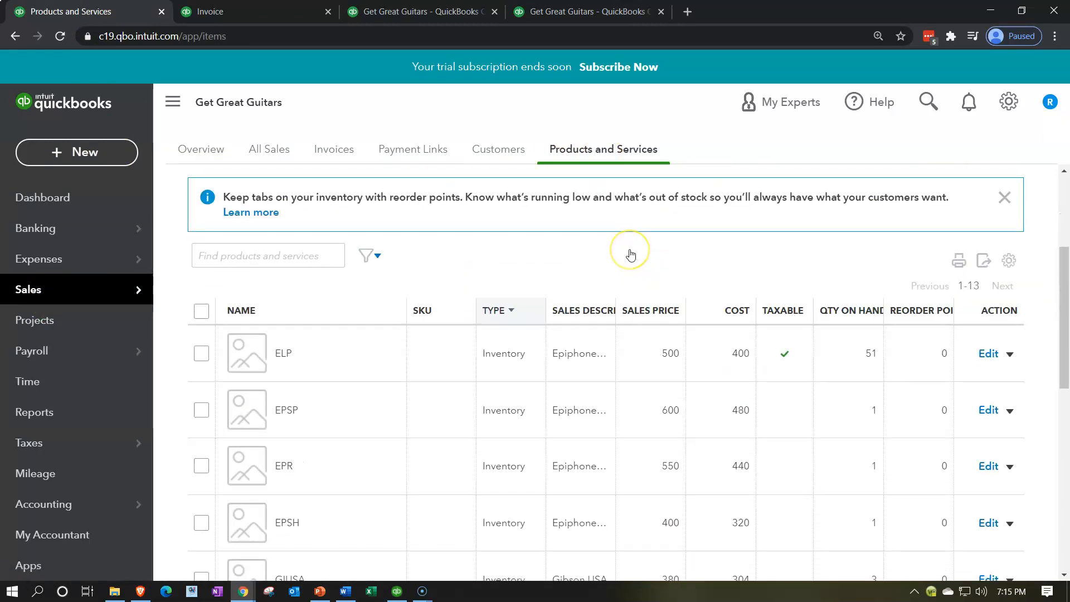
{"action": "scroll", "coordinate": [631, 256], "scroll_direction": "down", "scroll_amount": 1}
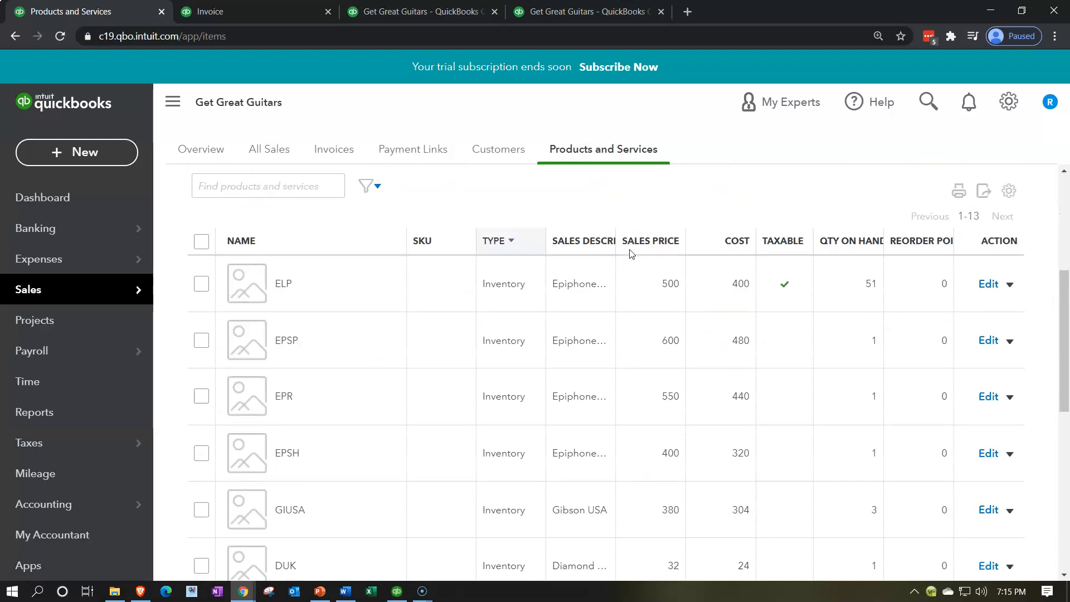
Step: Sort the product list by sales price and widen the Sales Description column to examine EPSH's price and cost
{"action": "double_click", "coordinate": [646, 240]}
{"action": "left_click_drag", "start_coordinate": [647, 240], "coordinate": [668, 240]}
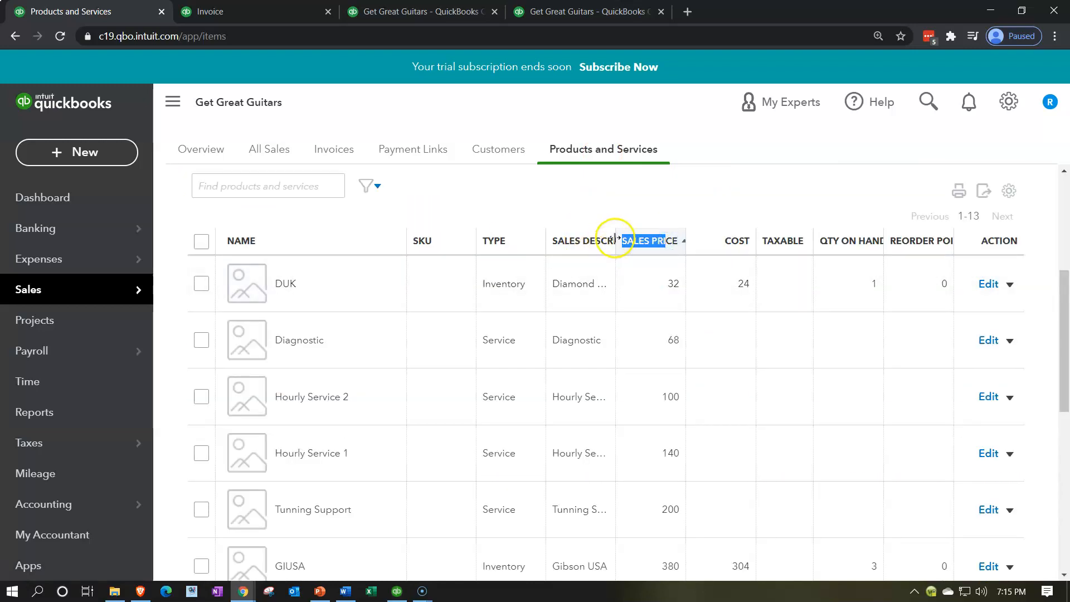
{"action": "left_click_drag", "start_coordinate": [615, 234], "coordinate": [717, 241]}
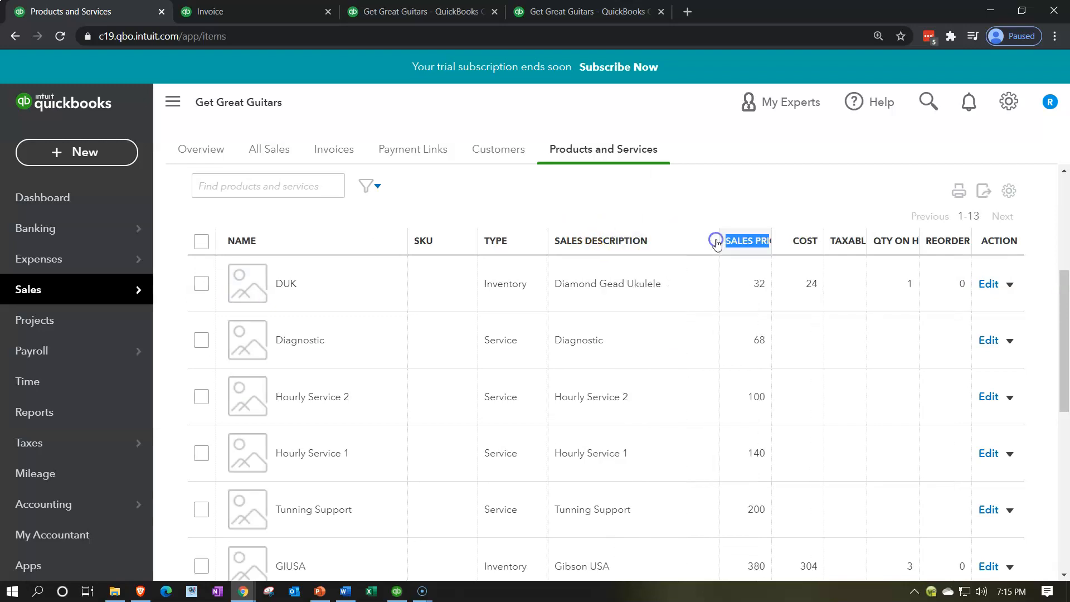
{"action": "scroll", "coordinate": [708, 266], "scroll_direction": "down", "scroll_amount": 4}
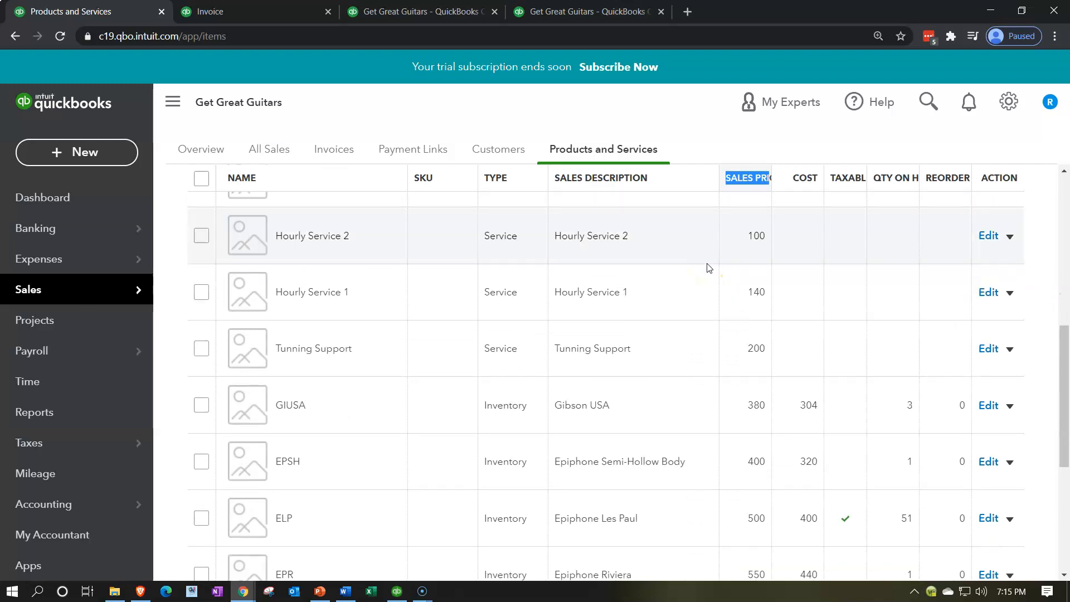
{"action": "scroll", "coordinate": [669, 301], "scroll_direction": "down", "scroll_amount": 1}
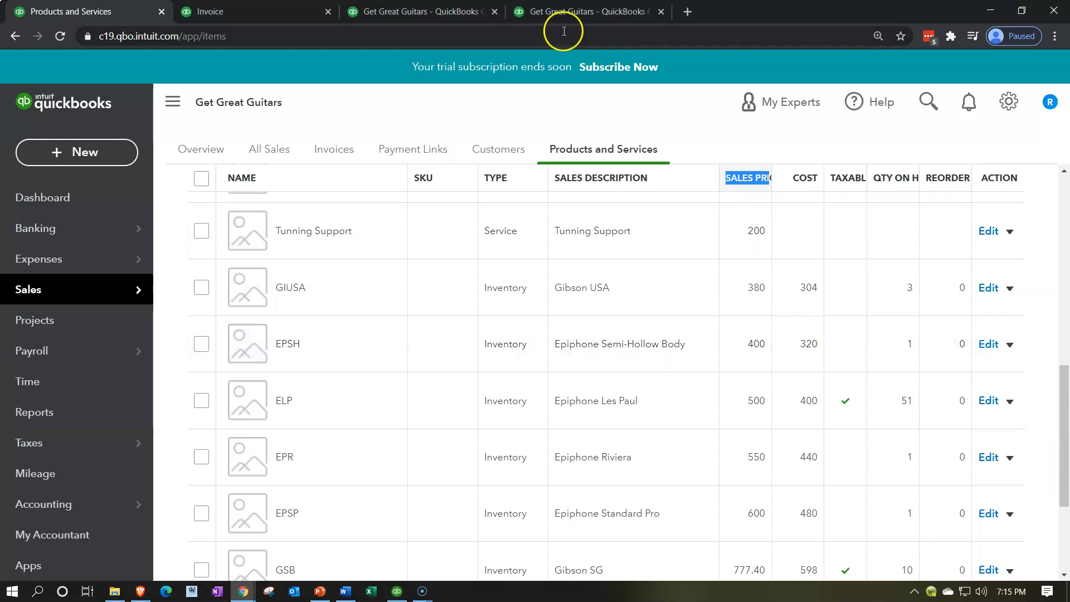
Step: Check the Profit and Loss report, and close invoice 1001 to return to the Balance Sheet
{"action": "left_click", "coordinate": [440, 17]}
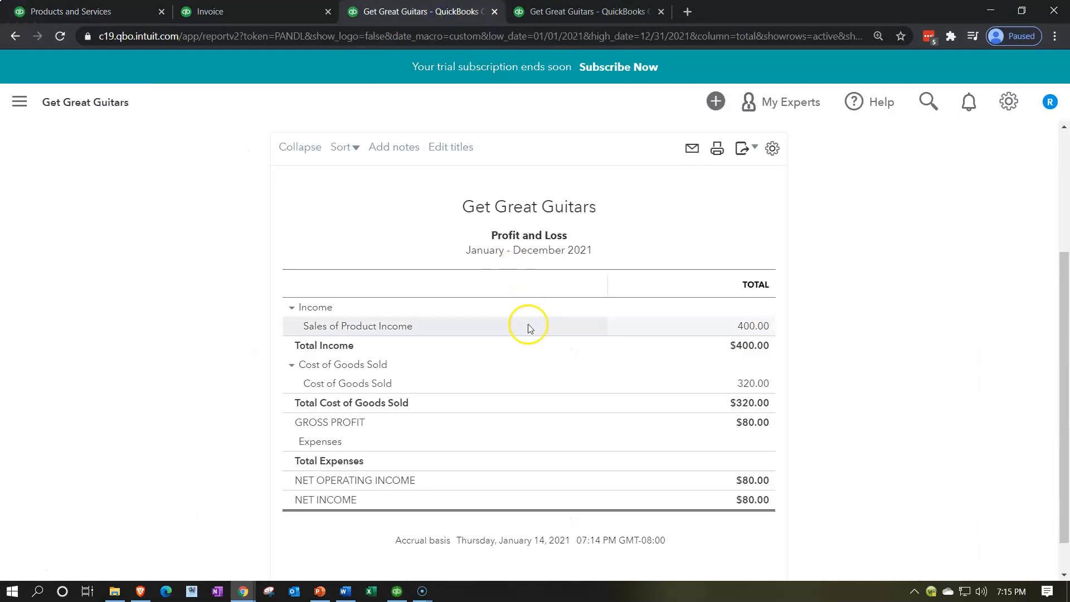
{"action": "left_click", "coordinate": [294, 11]}
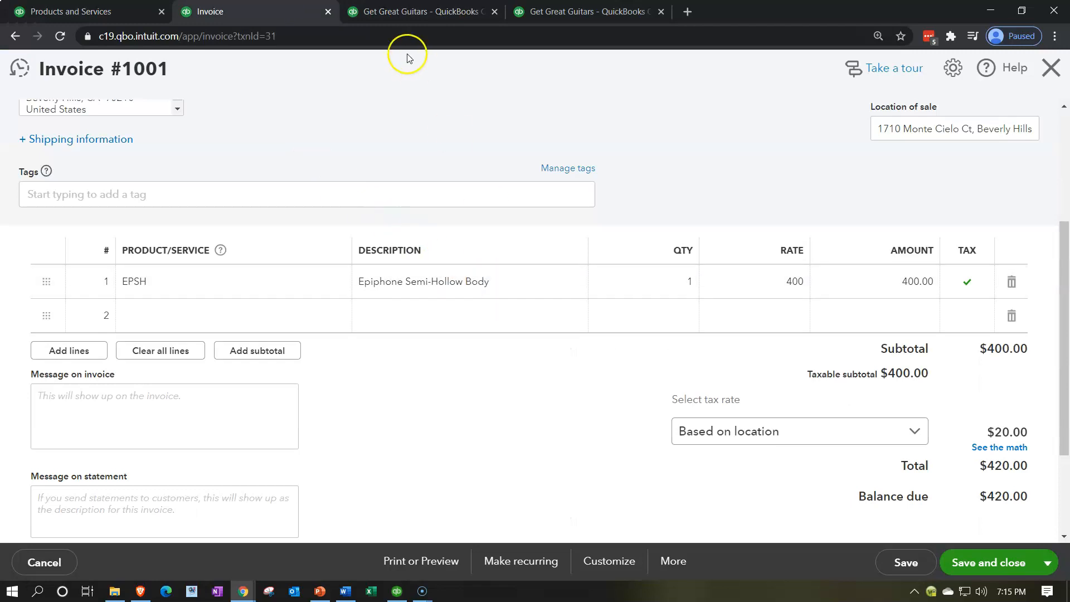
{"action": "left_click", "coordinate": [1051, 76]}
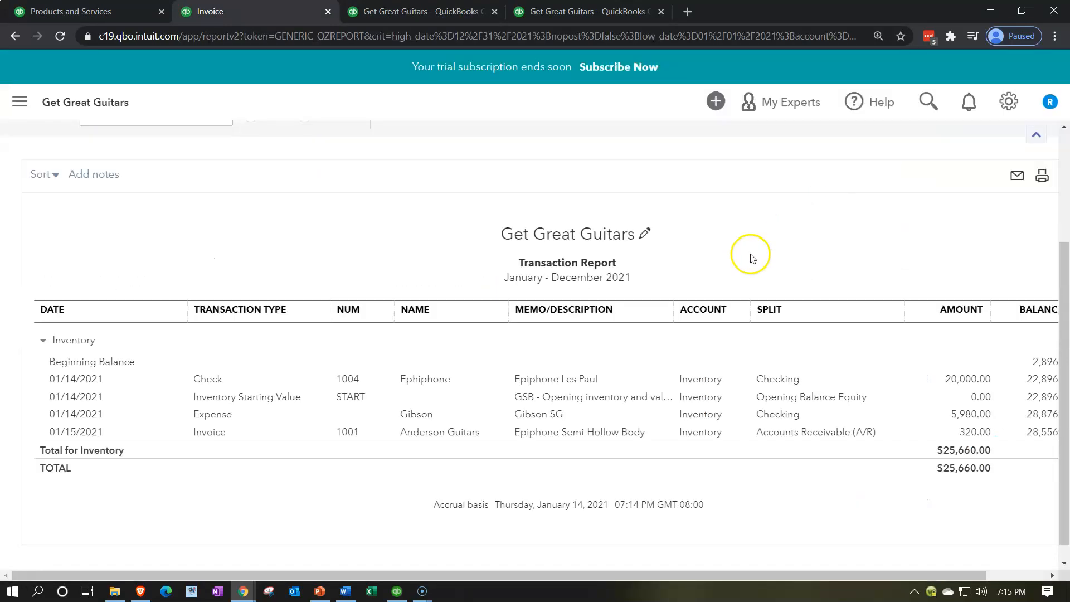
{"action": "scroll", "coordinate": [167, 290], "scroll_direction": "up", "scroll_amount": 2}
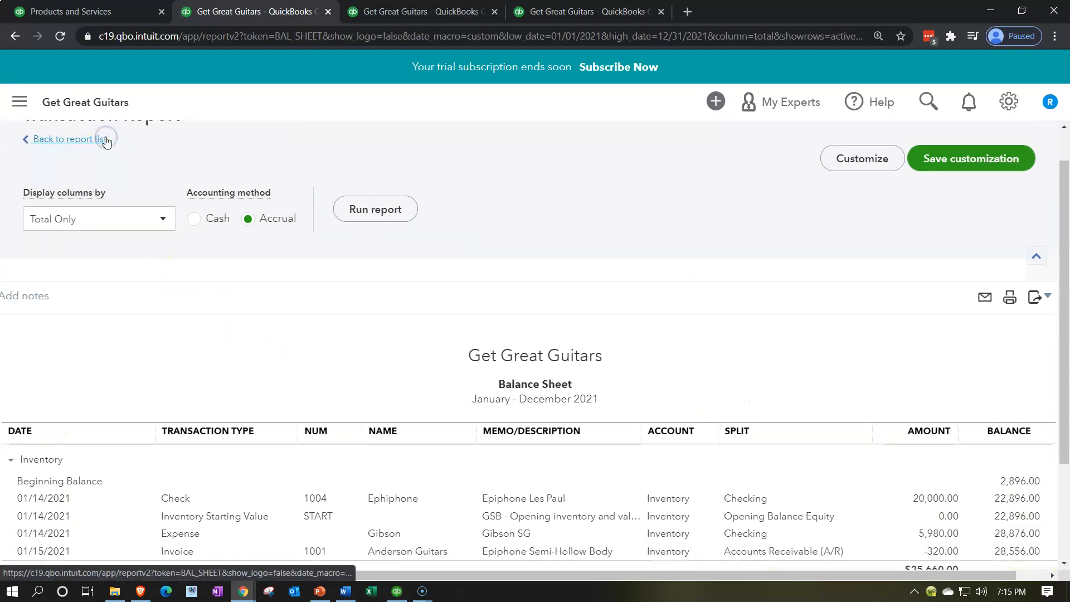
Step: Review Cost of Goods Sold in the Profit and Loss report, and rerun the 2021 Trial Balance to examine its accounts
{"action": "left_click", "coordinate": [395, 13]}
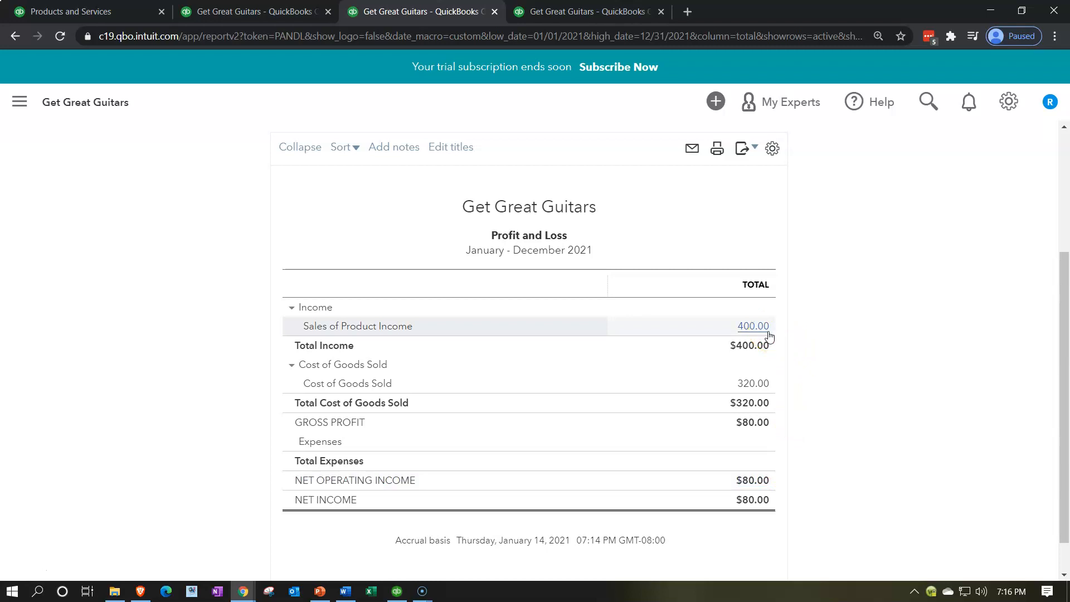
{"action": "left_click", "coordinate": [762, 384]}
{"action": "left_click", "coordinate": [566, 11]}
{"action": "left_click", "coordinate": [383, 215]}
{"action": "left_click", "coordinate": [507, 222]}
{"action": "scroll", "coordinate": [273, 360], "scroll_direction": "down", "scroll_amount": 2}
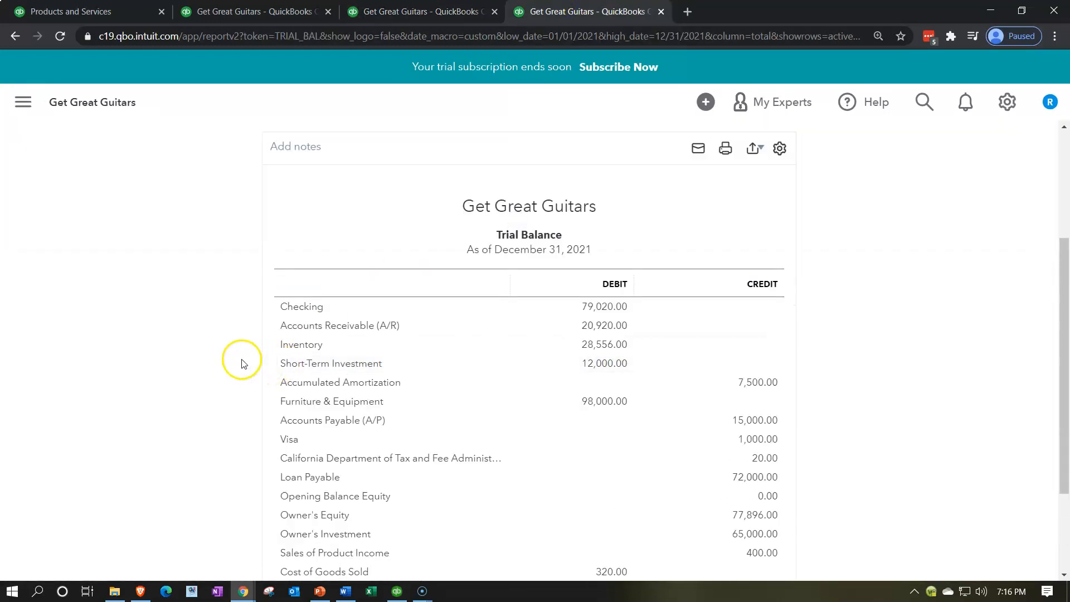
{"action": "scroll", "coordinate": [243, 364], "scroll_direction": "down", "scroll_amount": 1}
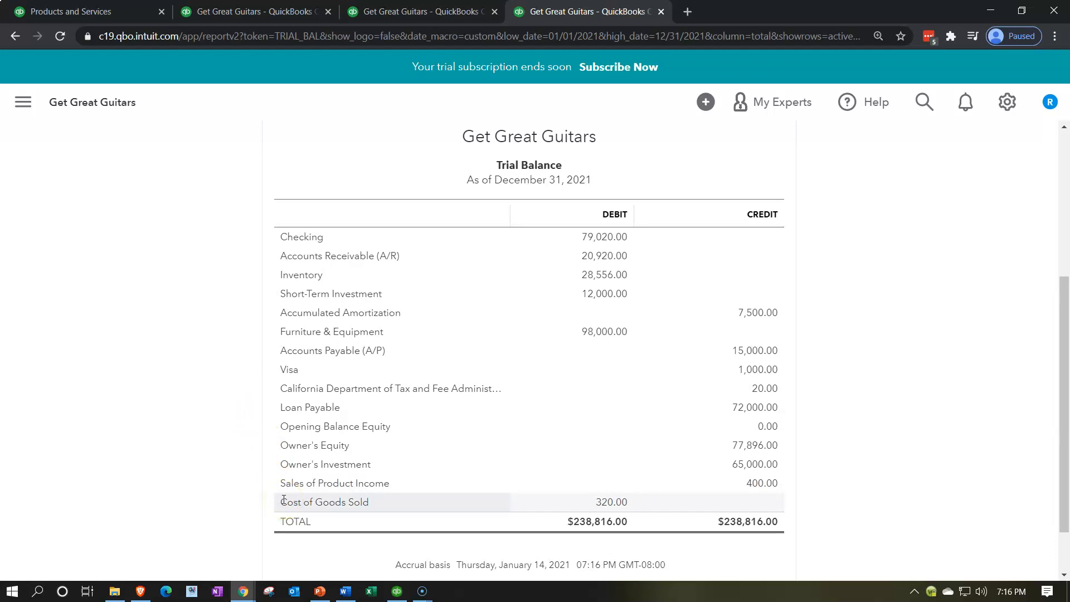
Step: Check Inventory on the Balance Sheet and duplicate the Trial Balance browser tab
{"action": "left_click", "coordinate": [254, 11]}
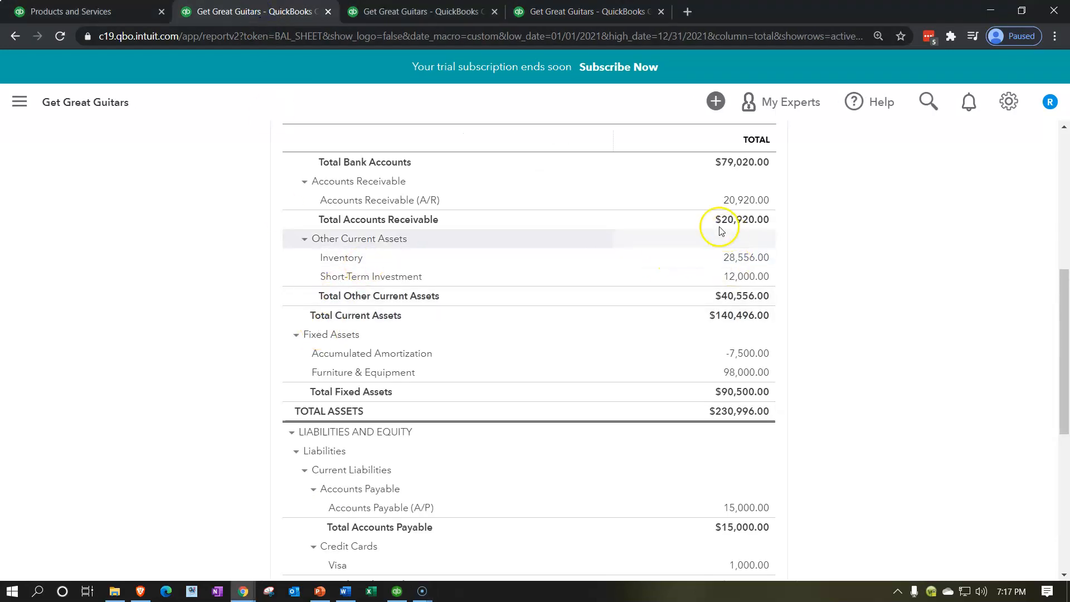
{"action": "right_click", "coordinate": [627, 10]}
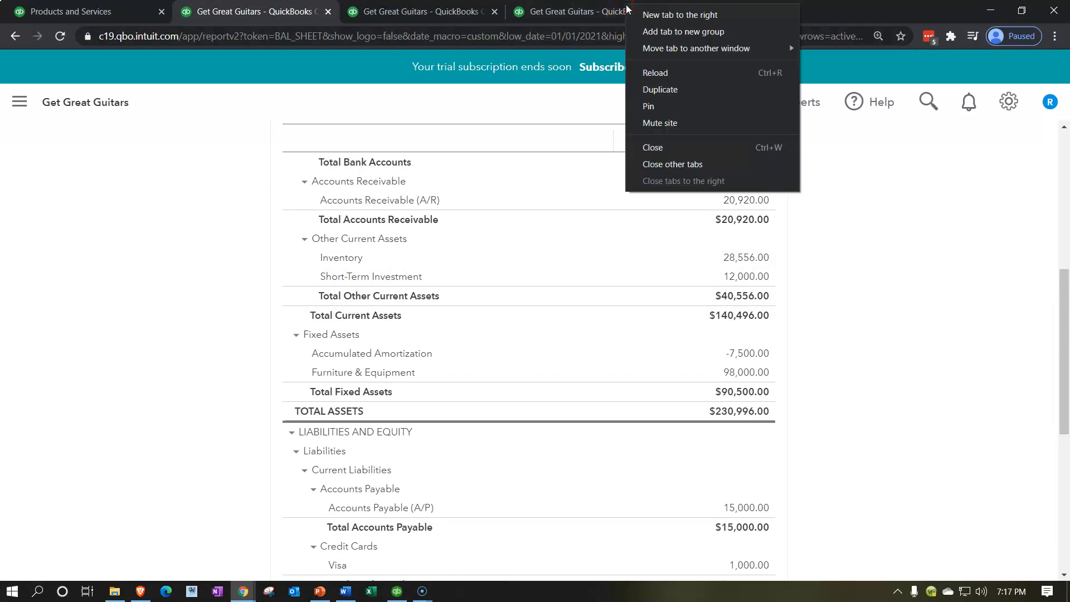
{"action": "left_click", "coordinate": [650, 90]}
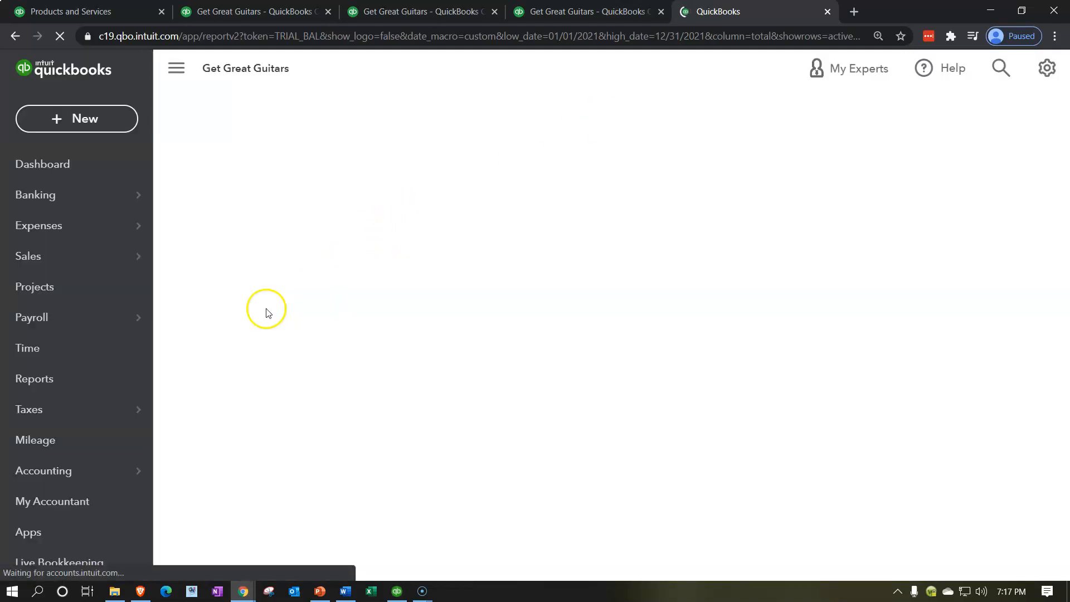
Step: Search the reports for "inve" and open the Inventory Valuation Summary in the duplicated tab
{"action": "left_click", "coordinate": [60, 384]}
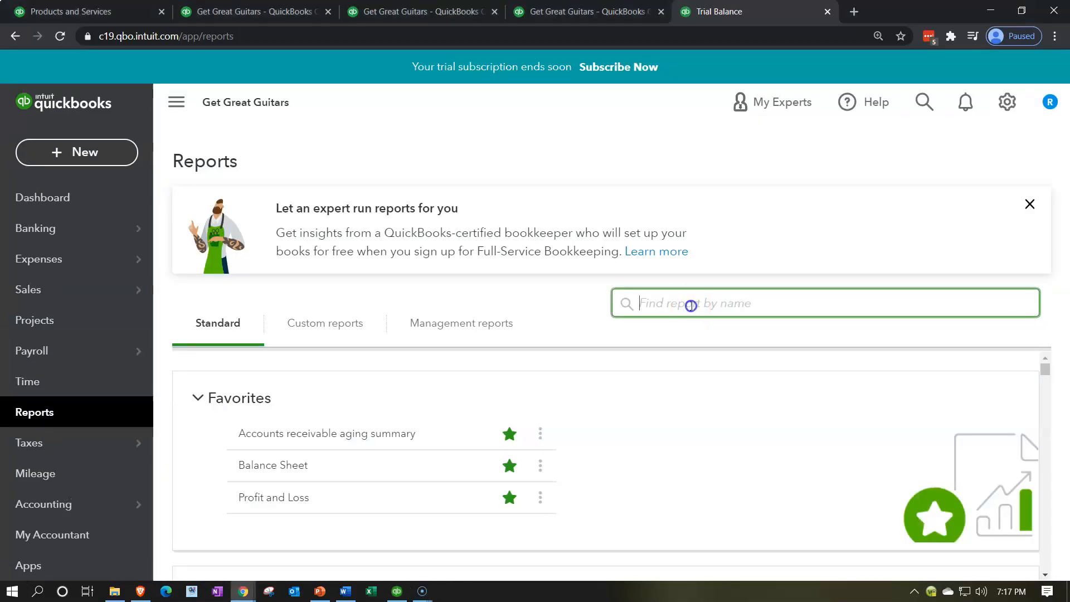
{"action": "left_click", "coordinate": [691, 306]}
{"action": "type", "text": "in"}
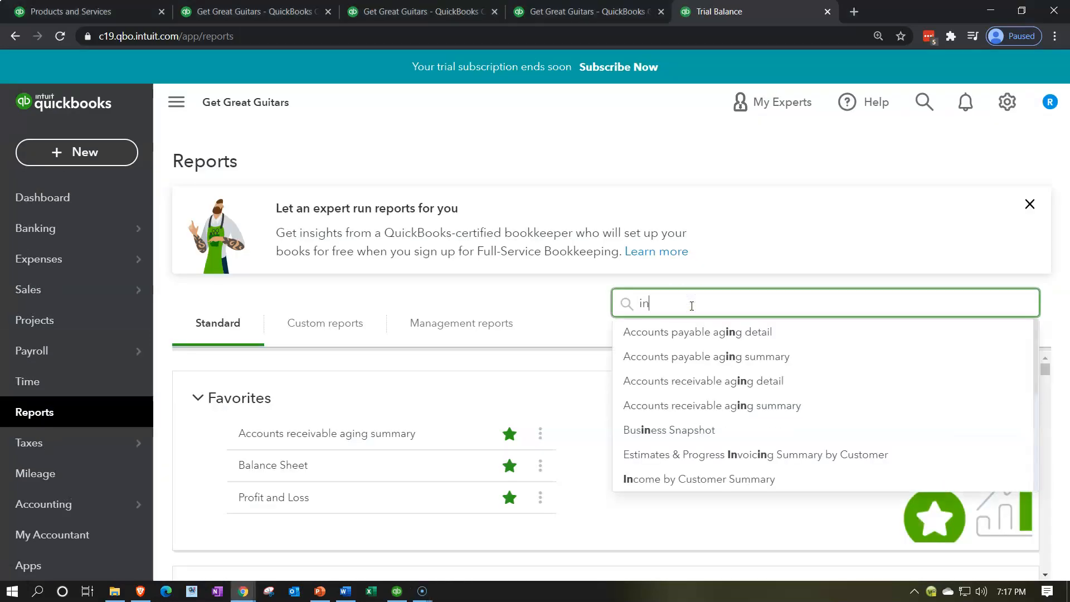
{"action": "type", "text": "ve"}
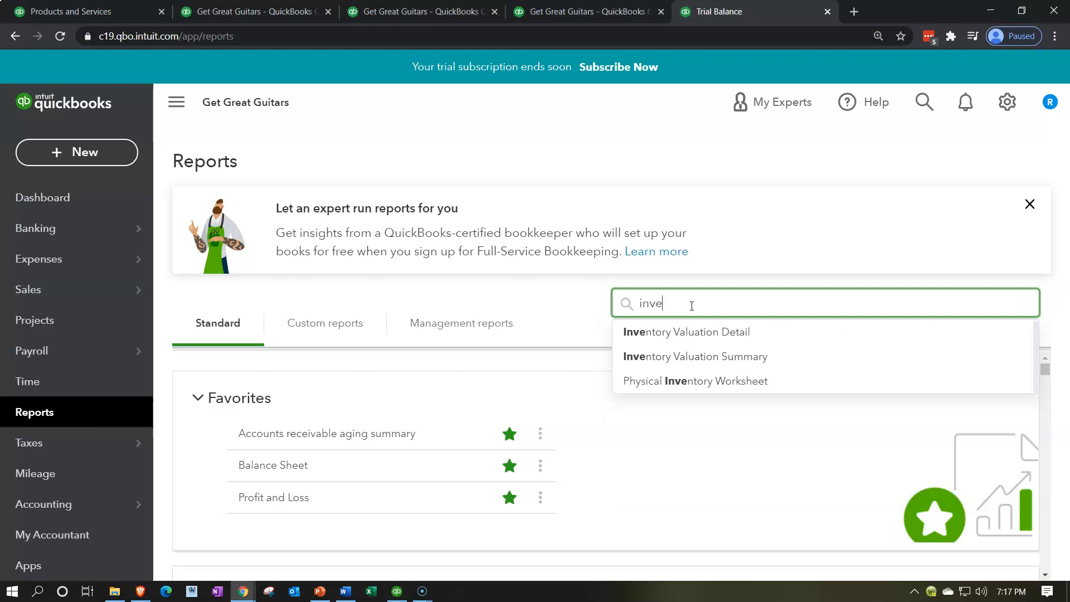
{"action": "key", "text": "Down"}
{"action": "key", "text": "Down"}
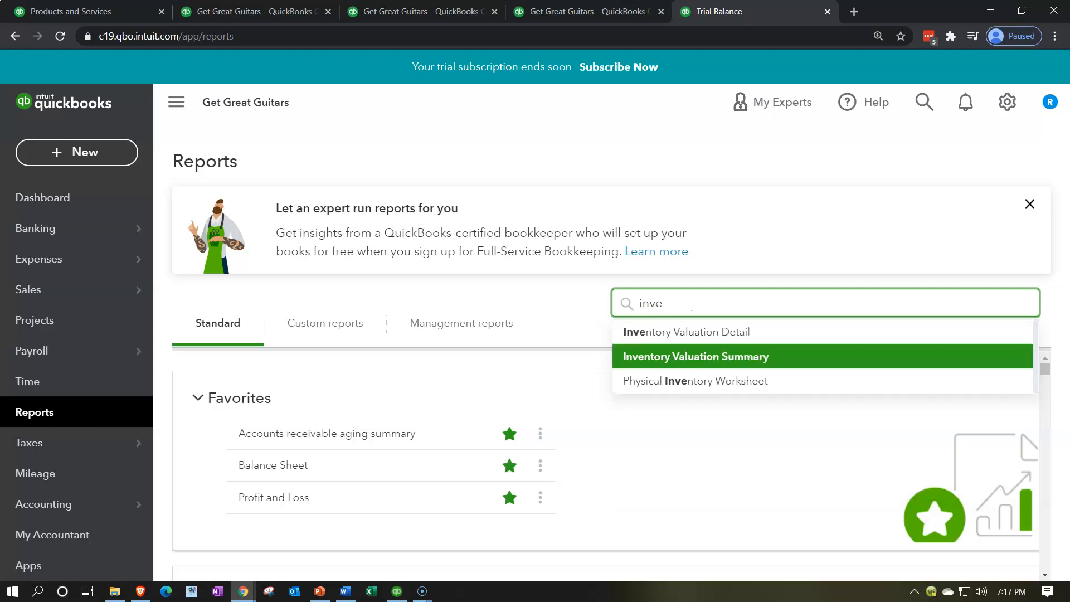
{"action": "key", "text": "Return"}
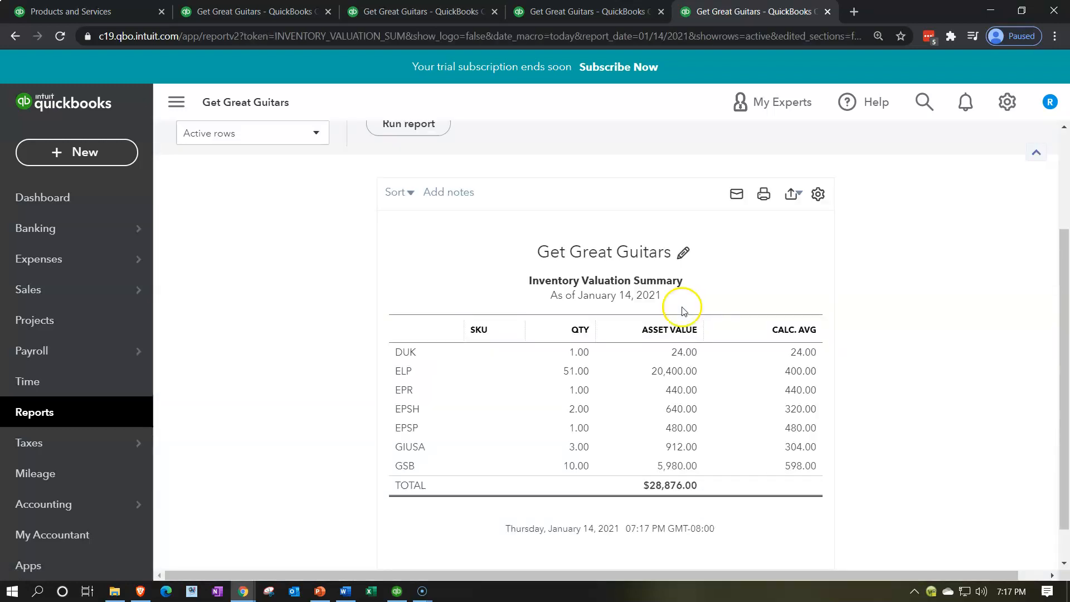
Step: Run the Inventory Valuation Summary as of 12/31/2021 and compare its total with Inventory on the Balance Sheet
{"action": "scroll", "coordinate": [394, 364], "scroll_direction": "up", "scroll_amount": 2}
{"action": "left_click_drag", "start_coordinate": [440, 225], "coordinate": [177, 223]}
{"action": "type", "text": "123121"}
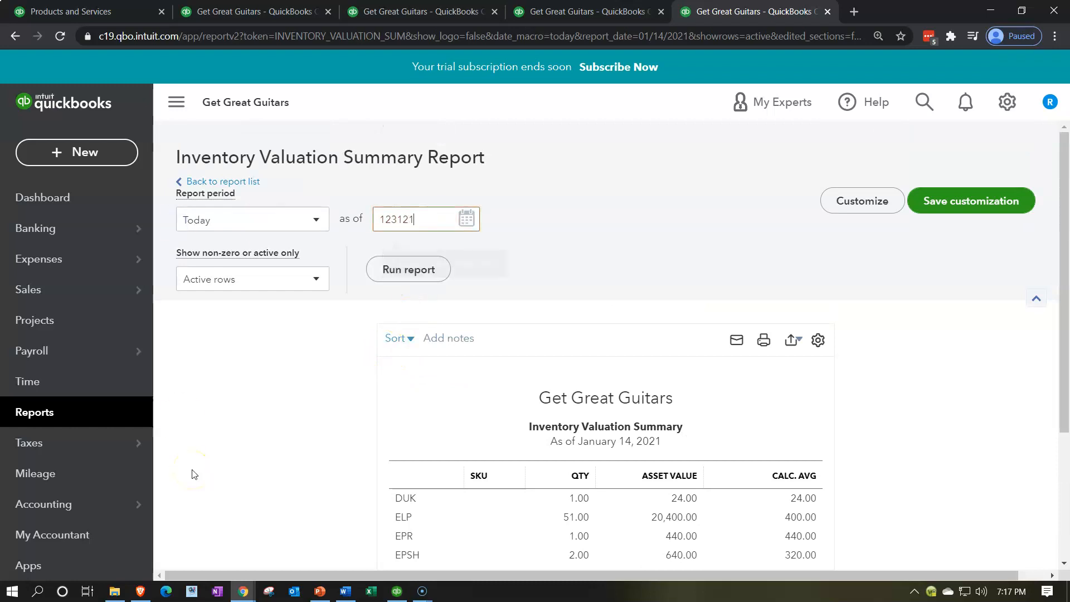
{"action": "key", "text": "Tab"}
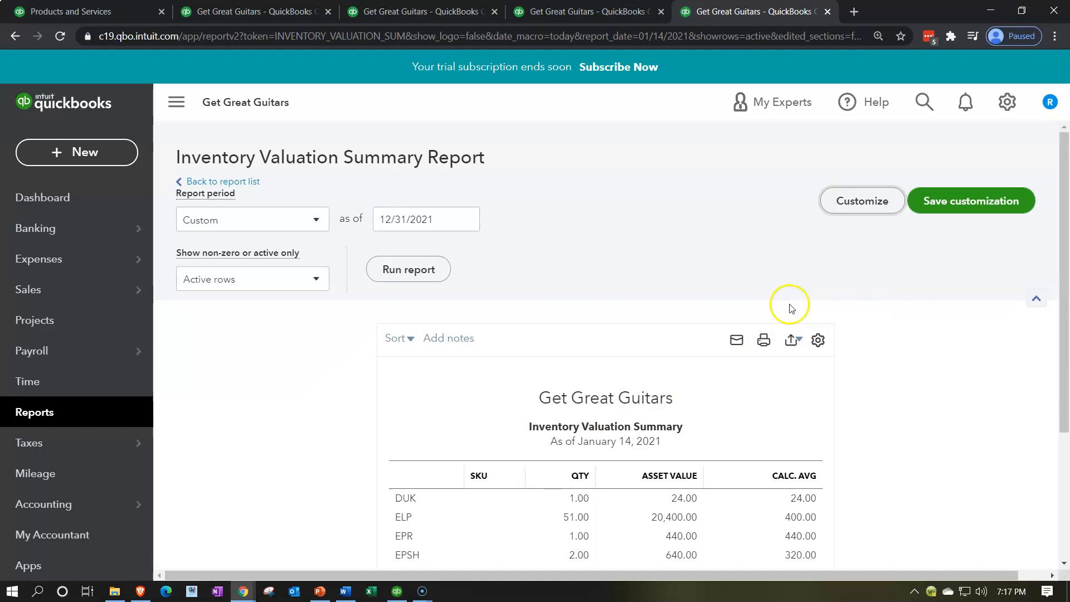
{"action": "left_click", "coordinate": [419, 270]}
{"action": "scroll", "coordinate": [325, 376], "scroll_direction": "down", "scroll_amount": 2}
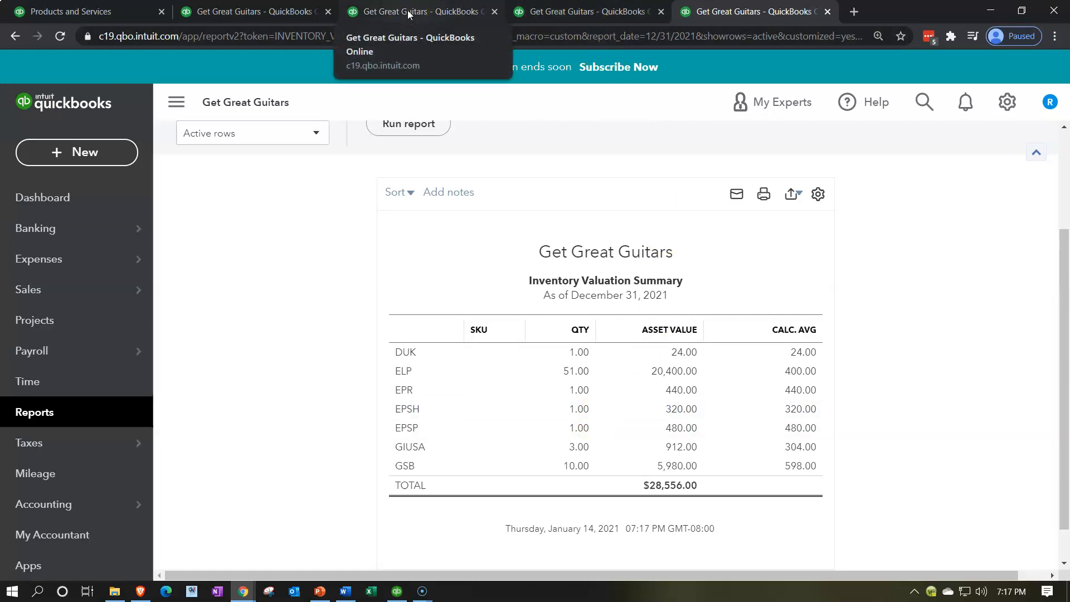
{"action": "left_click", "coordinate": [293, 11]}
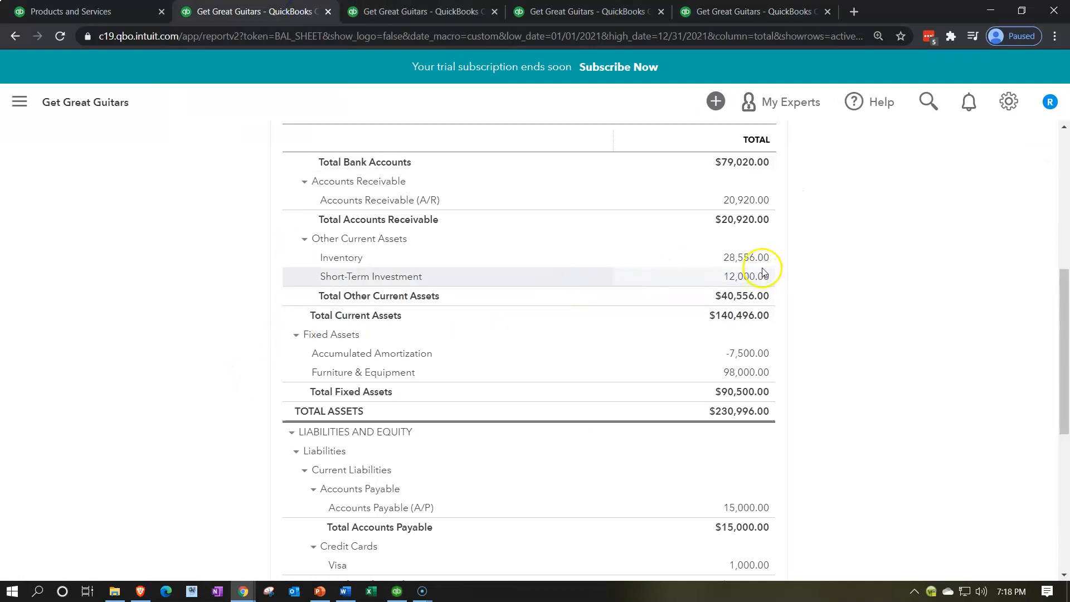
{"action": "scroll", "coordinate": [764, 274], "scroll_direction": "up", "scroll_amount": 2}
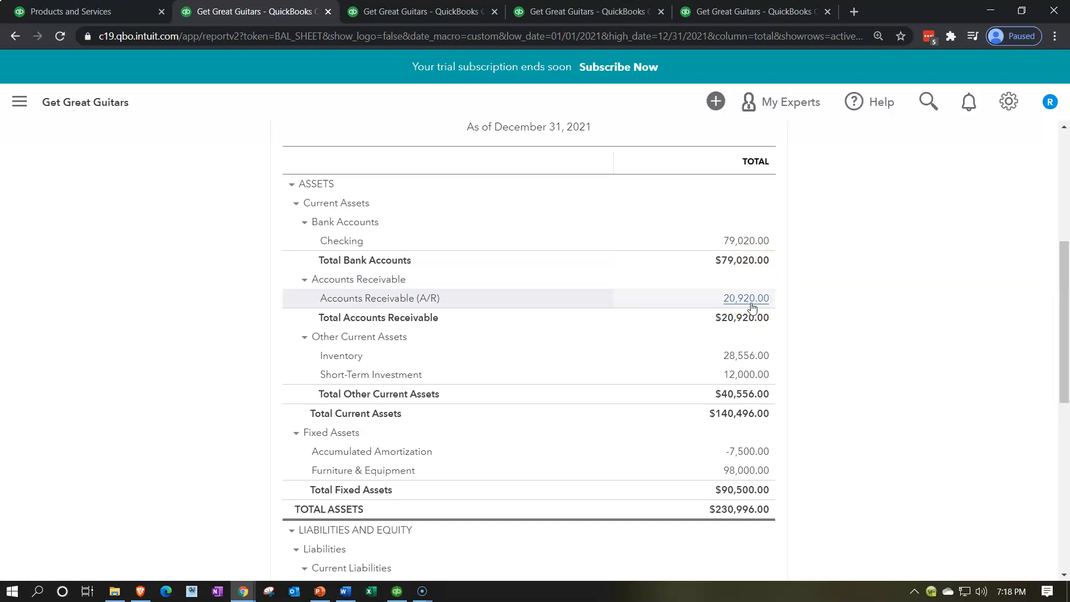
Step: Duplicate the Inventory Valuation Summary browser tab and open the Customer Balance Detail report in the original or copied tab
{"action": "right_click", "coordinate": [779, 14]}
{"action": "left_click", "coordinate": [786, 92]}
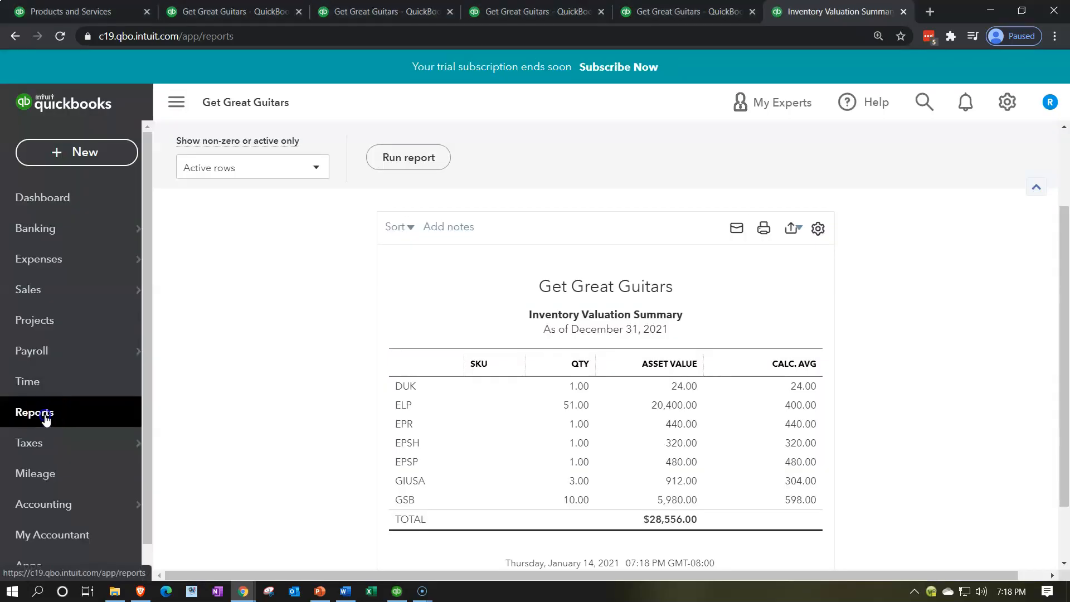
{"action": "left_click", "coordinate": [46, 419]}
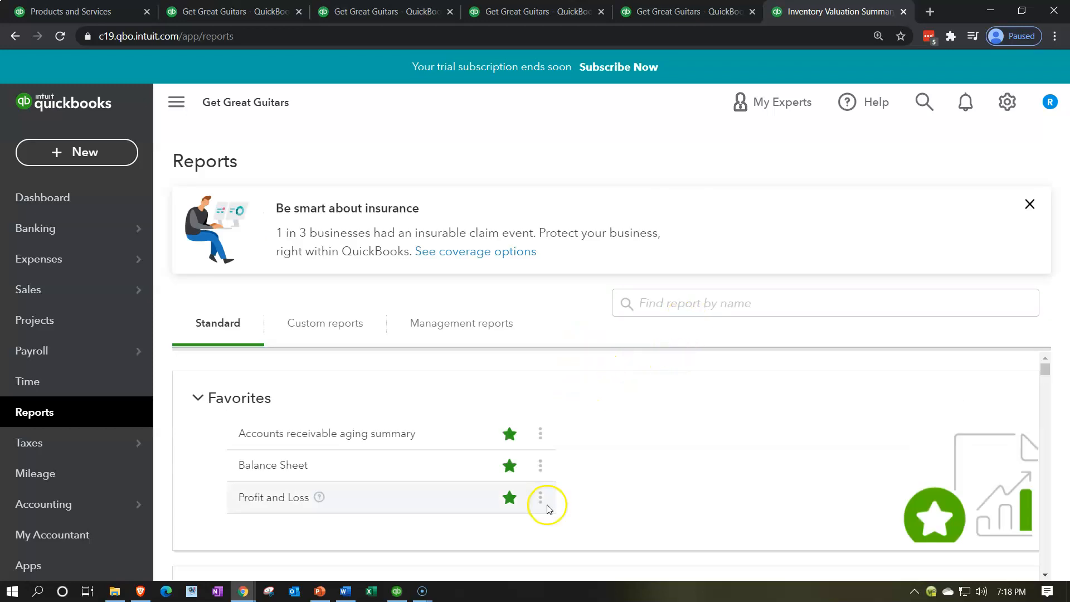
{"action": "scroll", "coordinate": [568, 476], "scroll_direction": "down", "scroll_amount": 1}
{"action": "scroll", "coordinate": [568, 475], "scroll_direction": "down", "scroll_amount": 10}
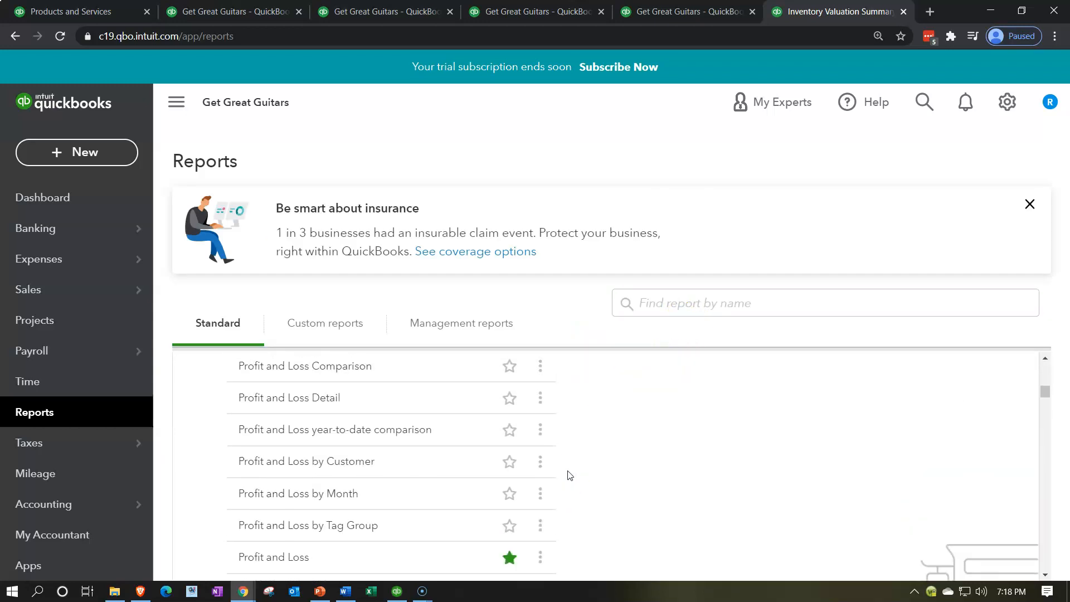
{"action": "scroll", "coordinate": [568, 475], "scroll_direction": "down", "scroll_amount": 4}
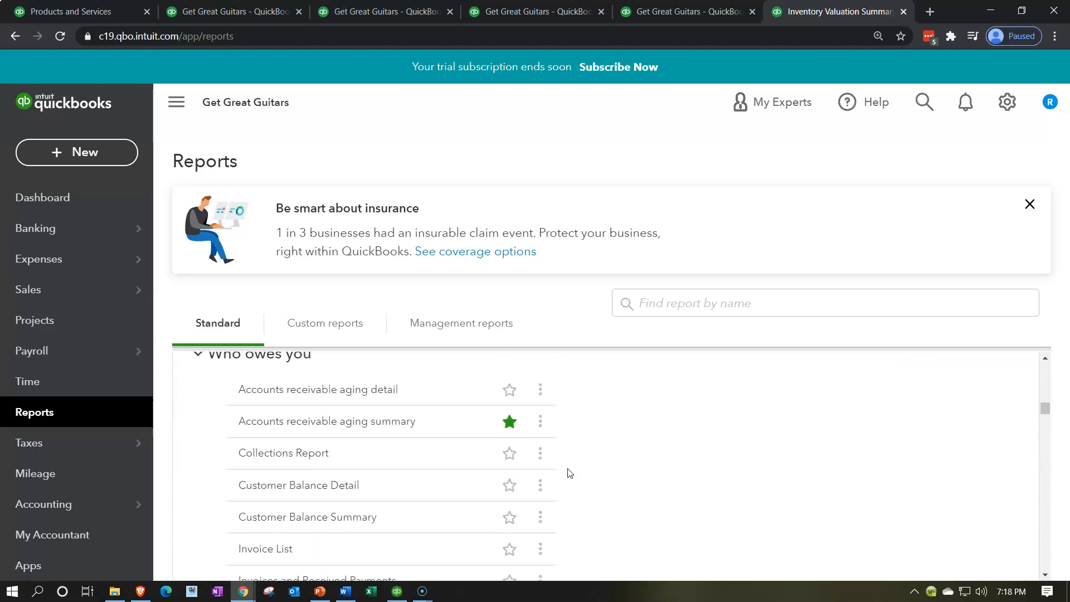
{"action": "scroll", "coordinate": [569, 473], "scroll_direction": "down", "scroll_amount": 3}
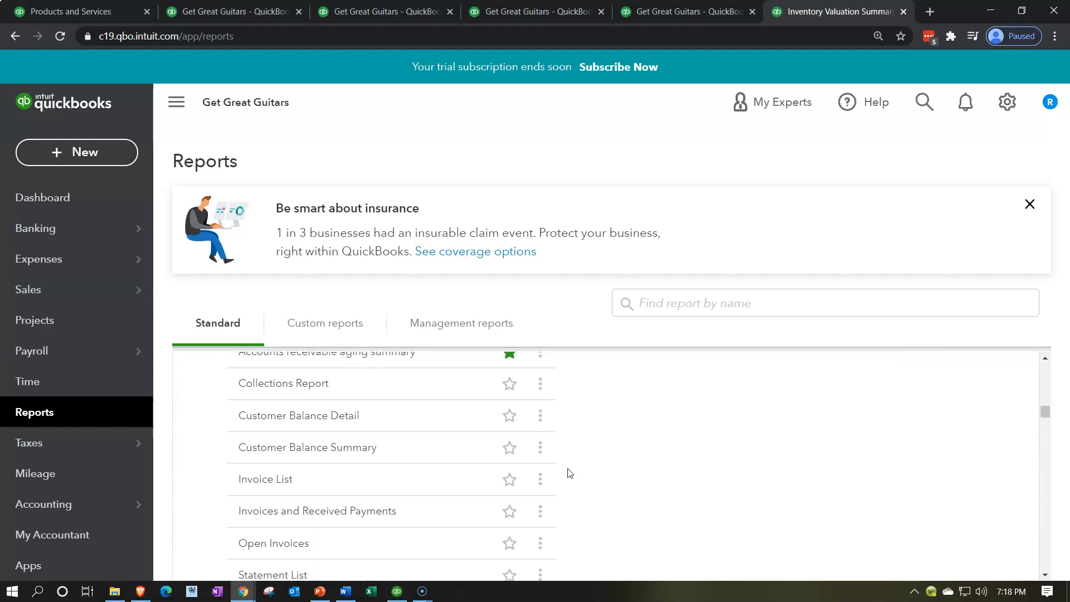
{"action": "left_click", "coordinate": [316, 420]}
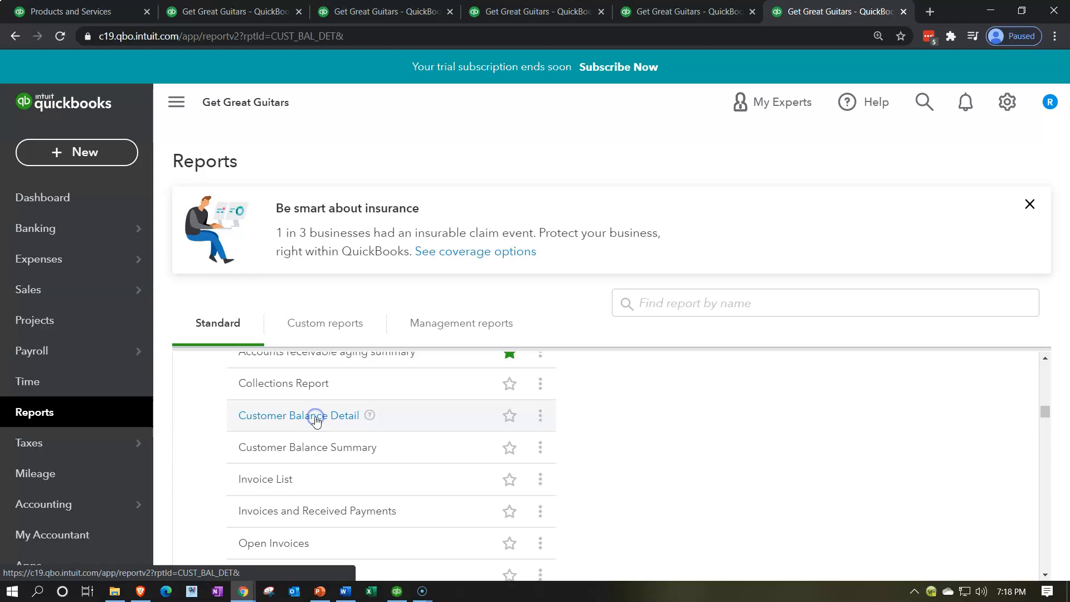
Step: Compare the Customer Balance Detail total with Accounts Receivable on the Balance Sheet, and revisit the Inventory Valuation Summary and Trial Balance
{"action": "scroll", "coordinate": [313, 417], "scroll_direction": "down", "scroll_amount": 3}
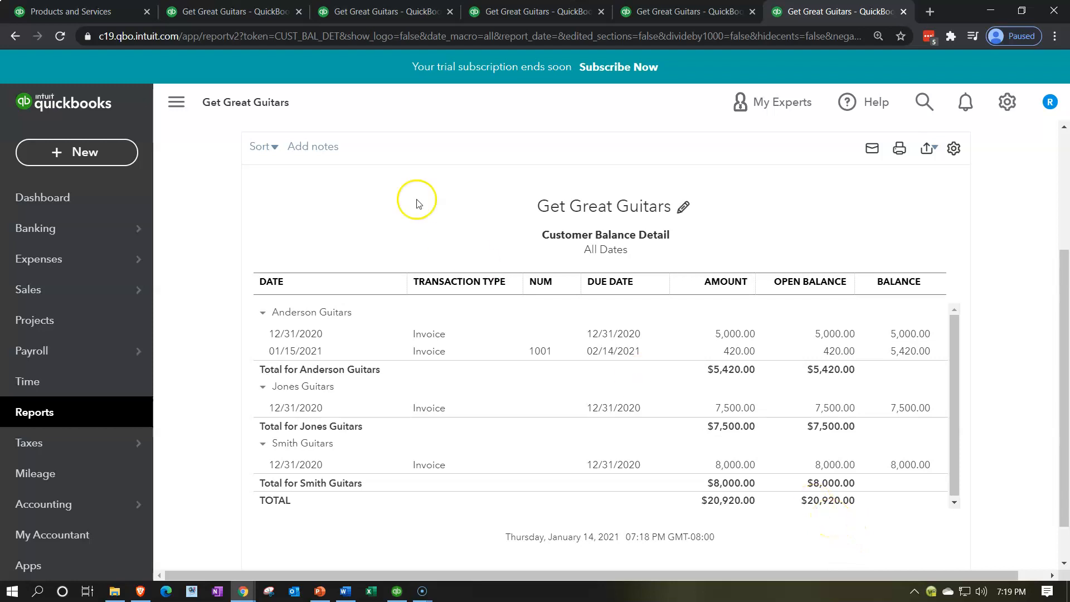
{"action": "left_click", "coordinate": [240, 12]}
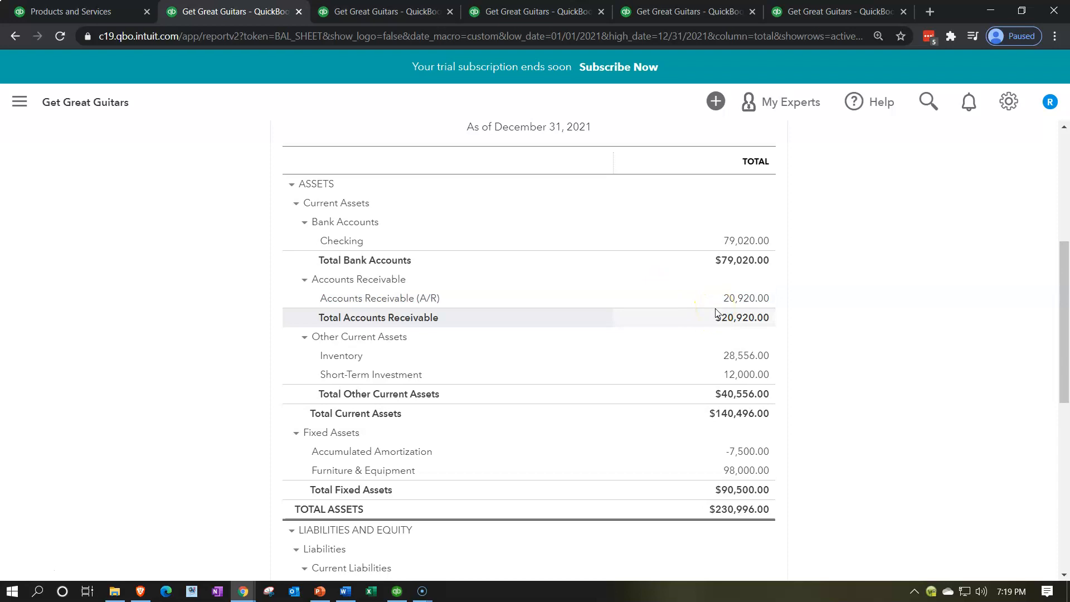
{"action": "left_click", "coordinate": [663, 12]}
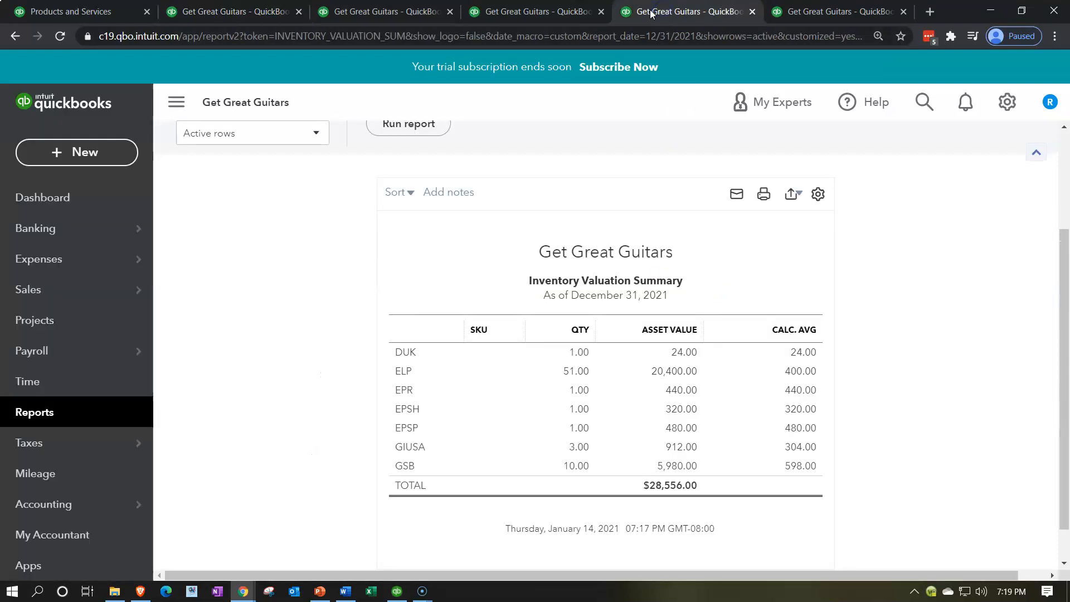
{"action": "left_click", "coordinate": [558, 10]}
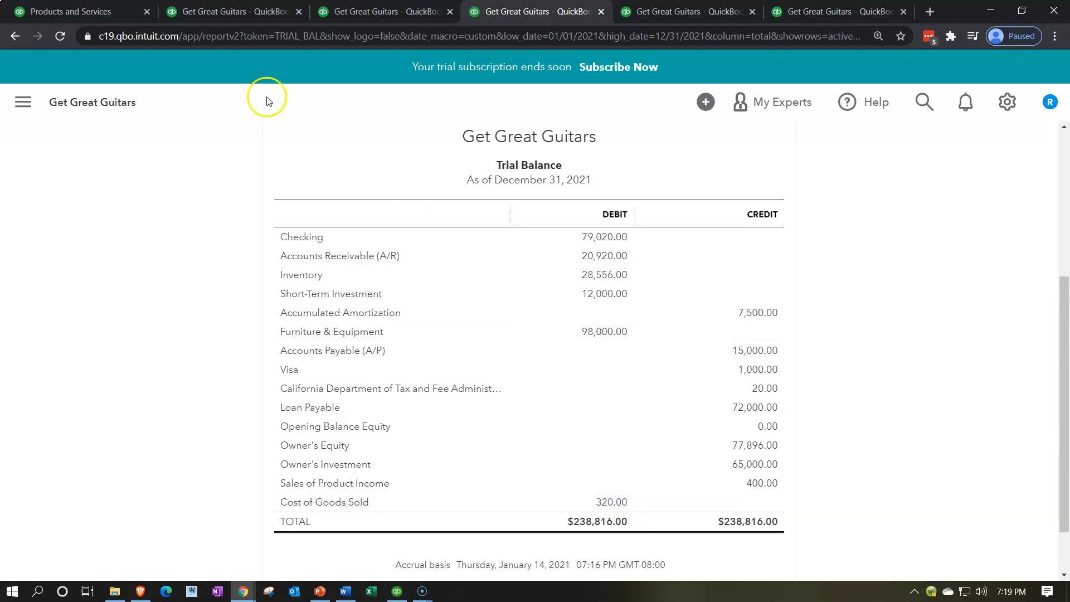
Step: Create a new invoice from the Products and Services page and choose Jones Guitars as its customer
{"action": "left_click", "coordinate": [100, 12]}
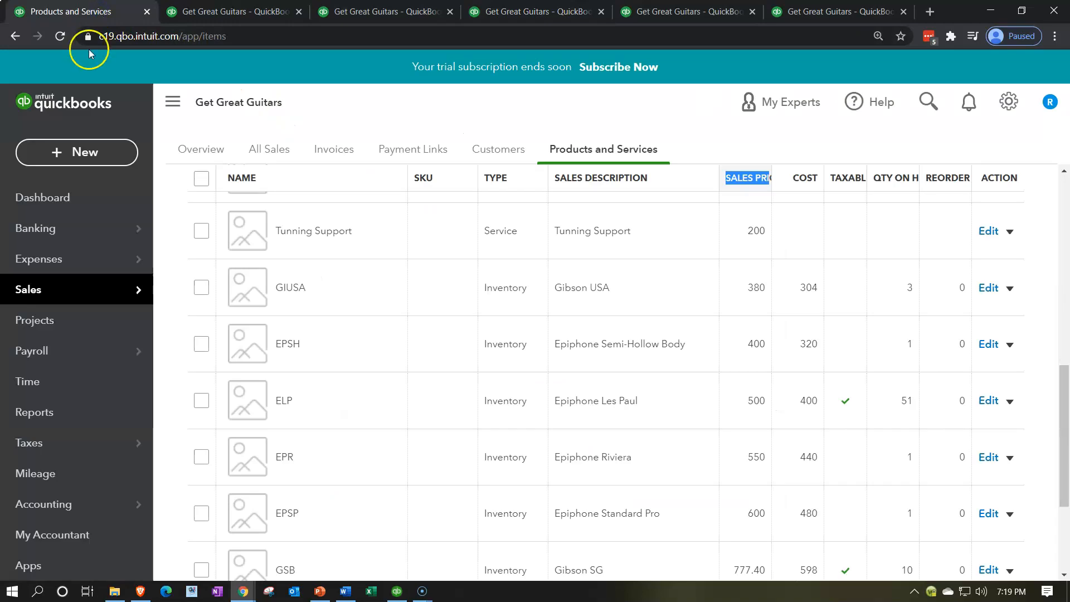
{"action": "left_click", "coordinate": [87, 159]}
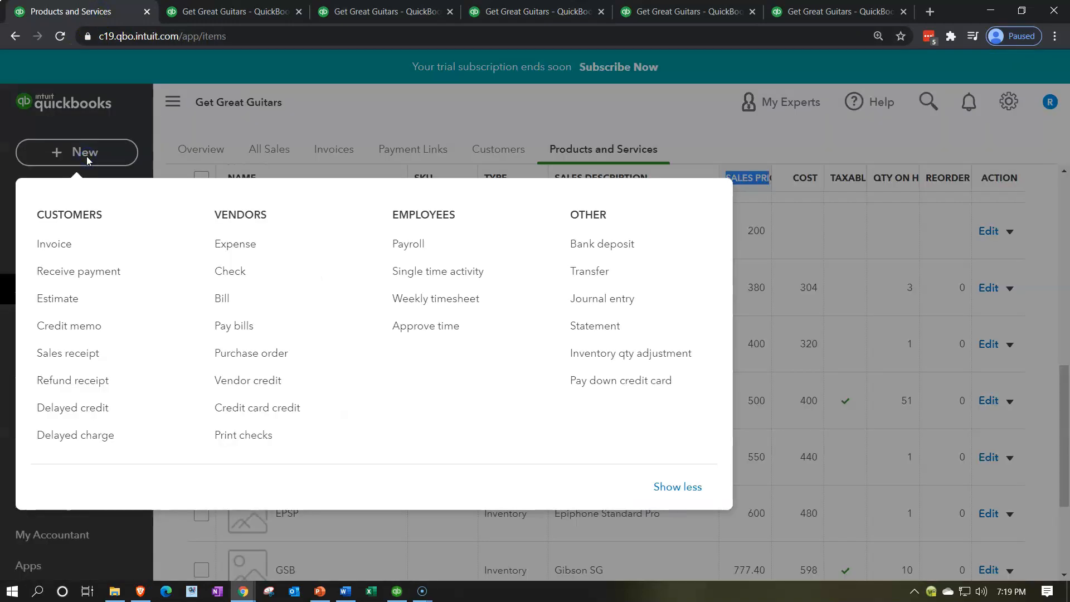
{"action": "left_click", "coordinate": [63, 244]}
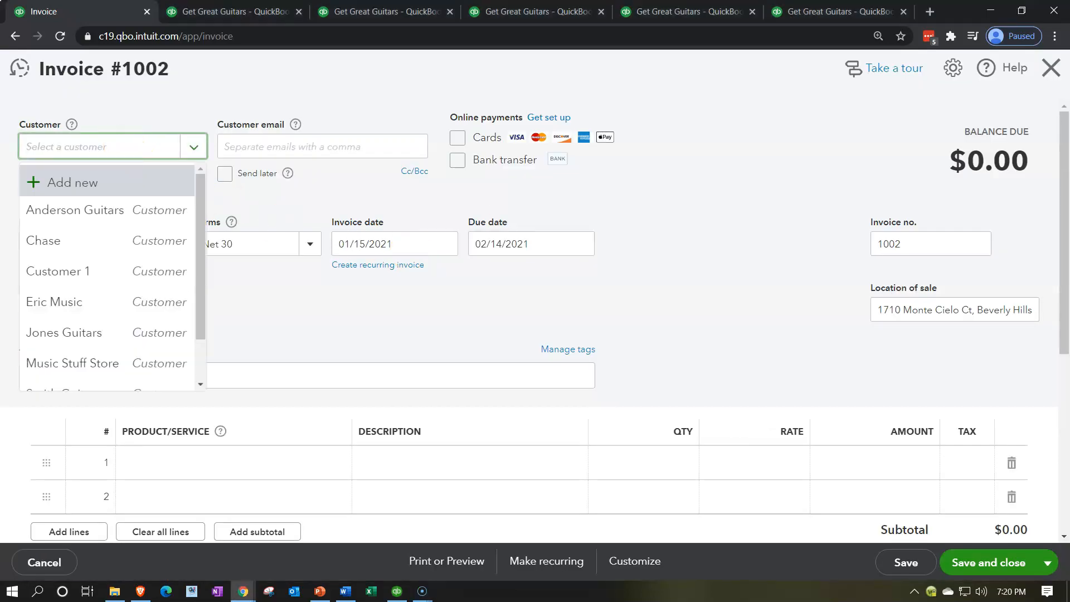
{"action": "type", "text": "Jones"}
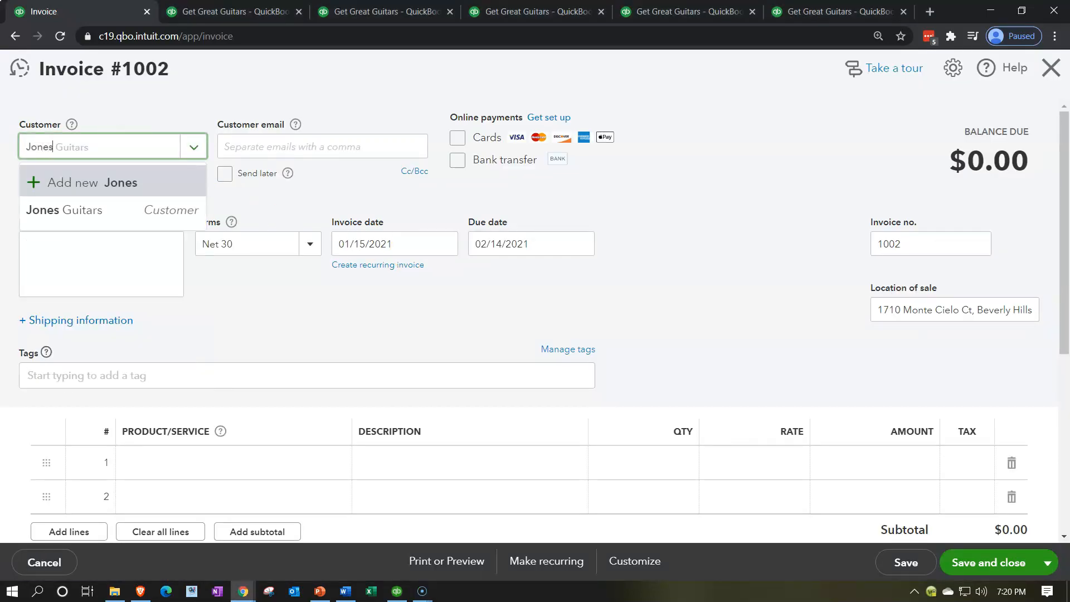
{"action": "key", "text": "Down"}
{"action": "key", "text": "Tab"}
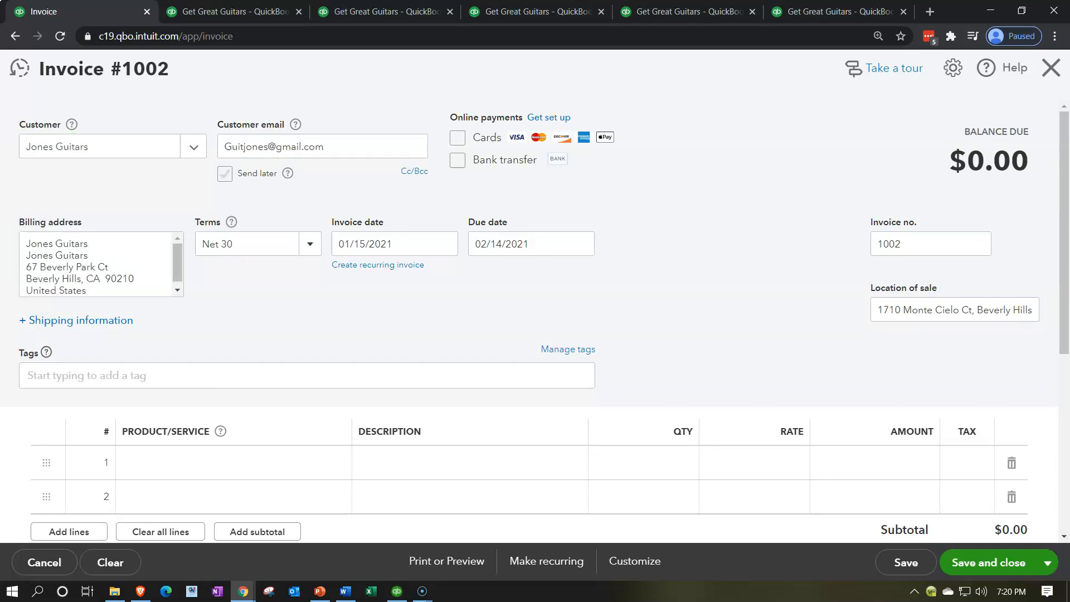
Step: Keep the invoice's prefilled terms and dates, and add one GIUSA guitar at the default rate as the first line item
{"action": "key", "text": "Tab"}
{"action": "key", "text": "Tab"}
{"action": "key", "text": "Tab"}
{"action": "key", "text": "Tab"}
{"action": "key", "text": "Tab"}
{"action": "key", "text": "Tab"}
{"action": "key", "text": "Tab"}
{"action": "key", "text": "Tab"}
{"action": "key", "text": "Tab"}
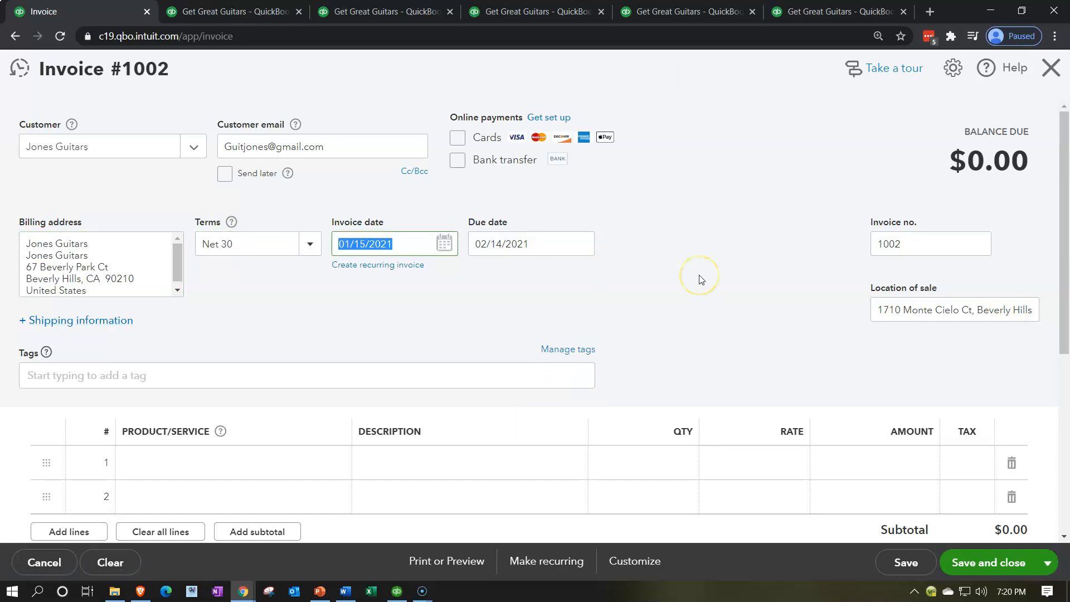
{"action": "key", "text": "Tab"}
{"action": "key", "text": "Tab"}
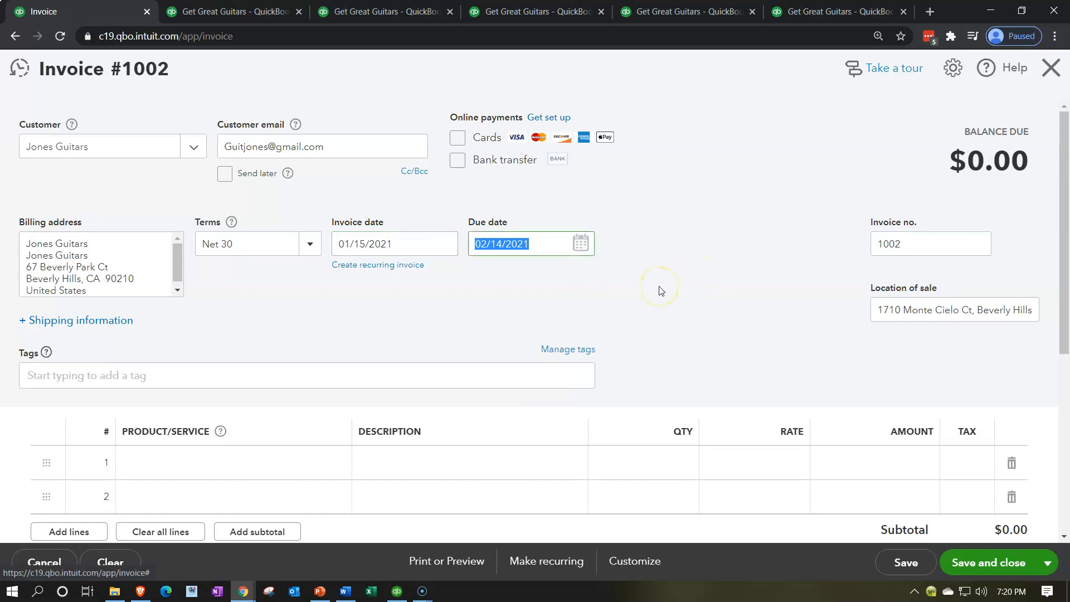
{"action": "key", "text": "Tab"}
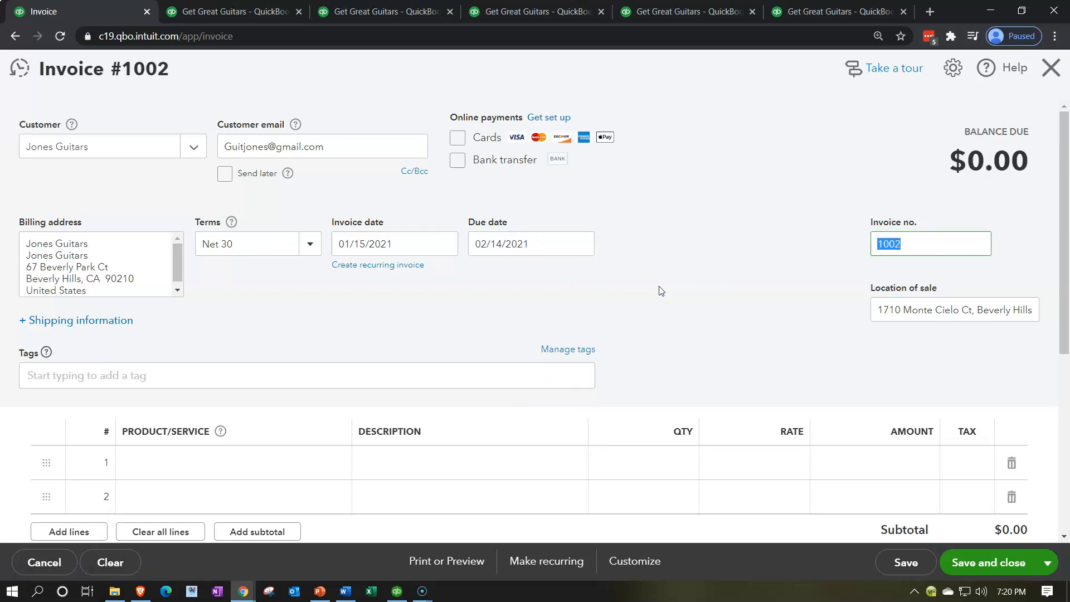
{"action": "key", "text": "Tab"}
{"action": "key", "text": "Tab"}
{"action": "key", "text": "Tab"}
{"action": "key", "text": "Tab"}
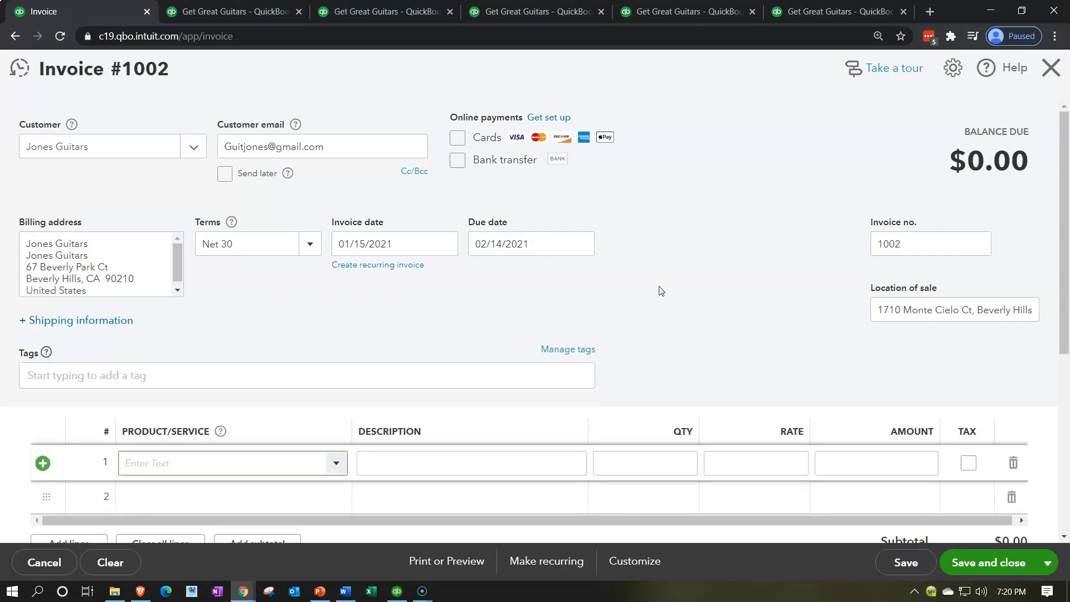
{"action": "type", "text": "GIu"}
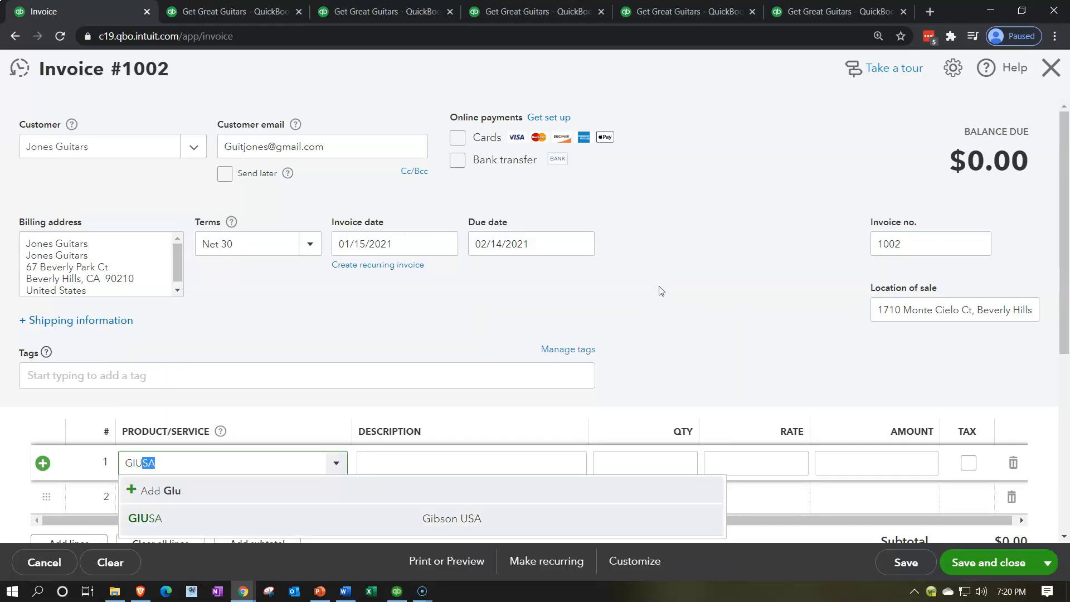
{"action": "key", "text": "Tab"}
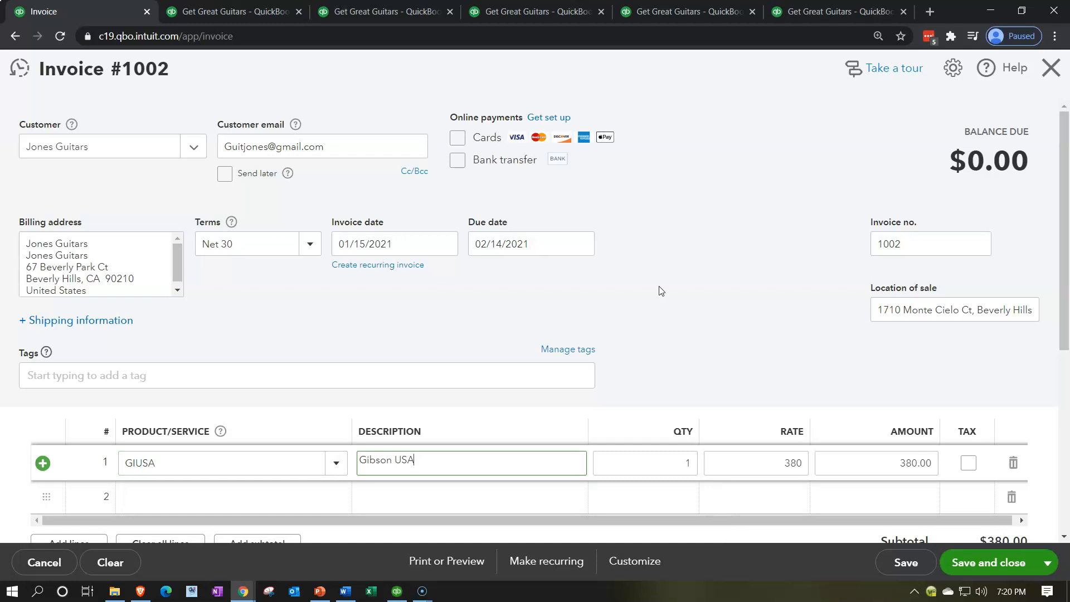
{"action": "key", "text": "Tab"}
{"action": "key", "text": "Tab"}
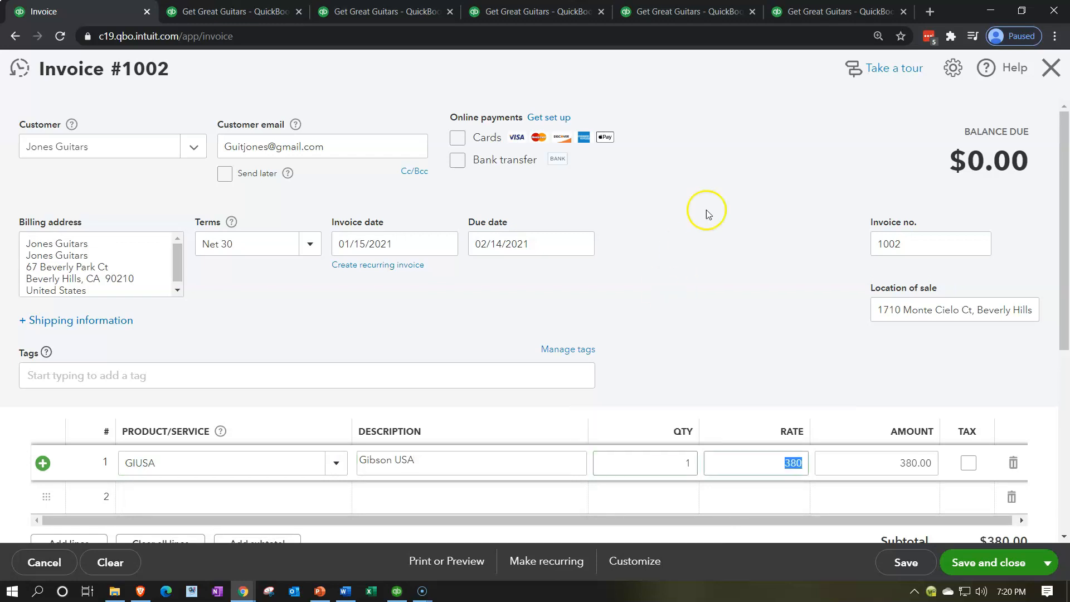
Step: Mark the GIUSA line as taxable and reduce the browser zoom to 90% to fit the invoice totals
{"action": "scroll", "coordinate": [753, 173], "scroll_direction": "down", "scroll_amount": 1}
{"action": "left_click", "coordinate": [968, 393]}
{"action": "left_click", "coordinate": [748, 260]}
{"action": "key", "text": "ctrl+minus"}
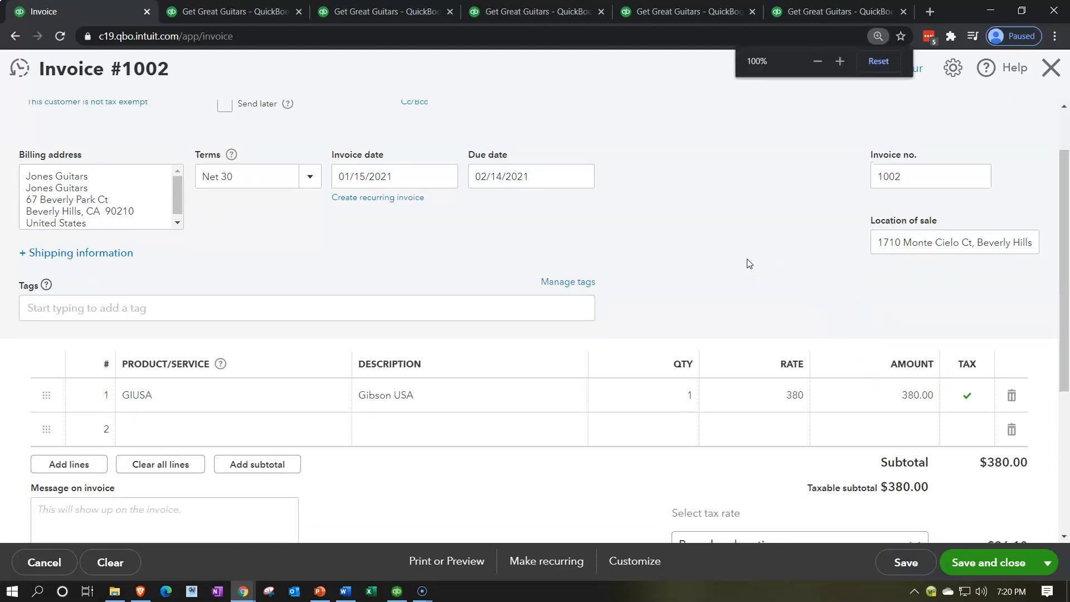
{"action": "key", "text": "ctrl+minus"}
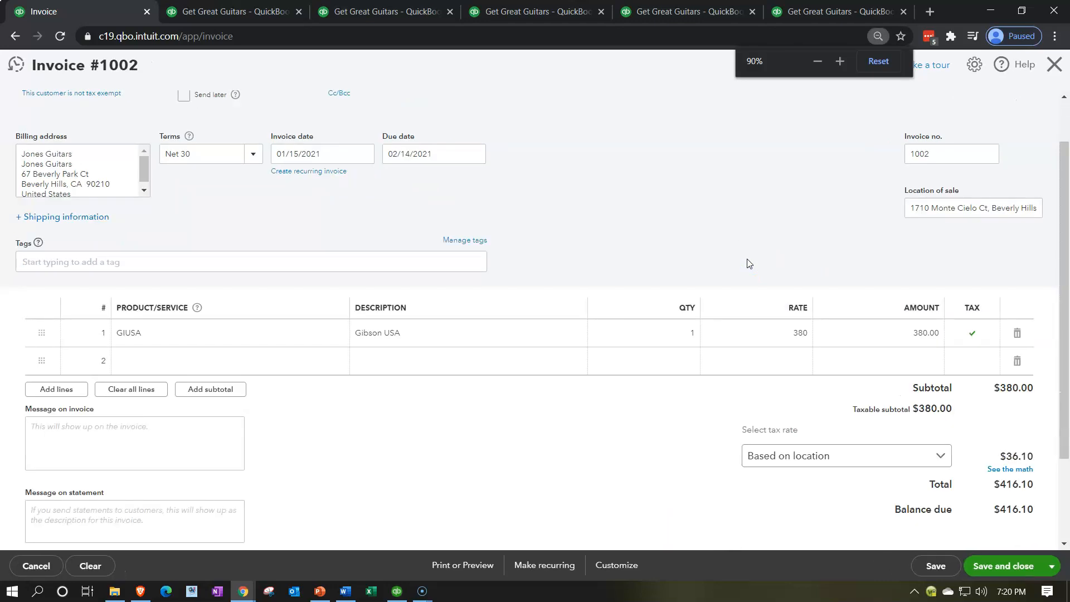
Step: Override the invoice's calculated sales tax with a 5% rate, giving "Other (or reason not listed)" as the reason
{"action": "left_click", "coordinate": [996, 475]}
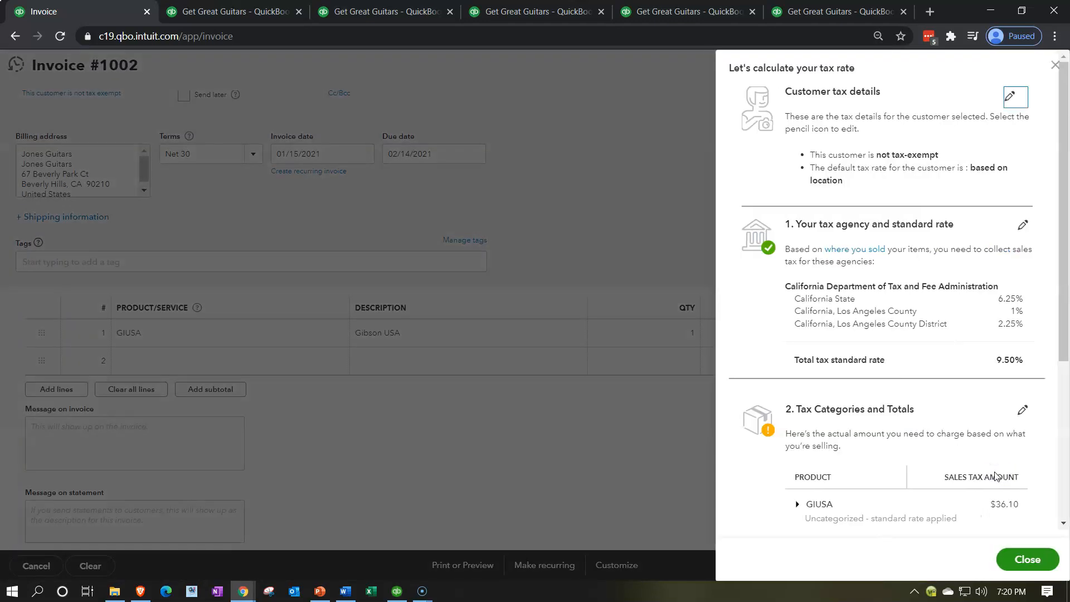
{"action": "scroll", "coordinate": [927, 403], "scroll_direction": "down", "scroll_amount": 3}
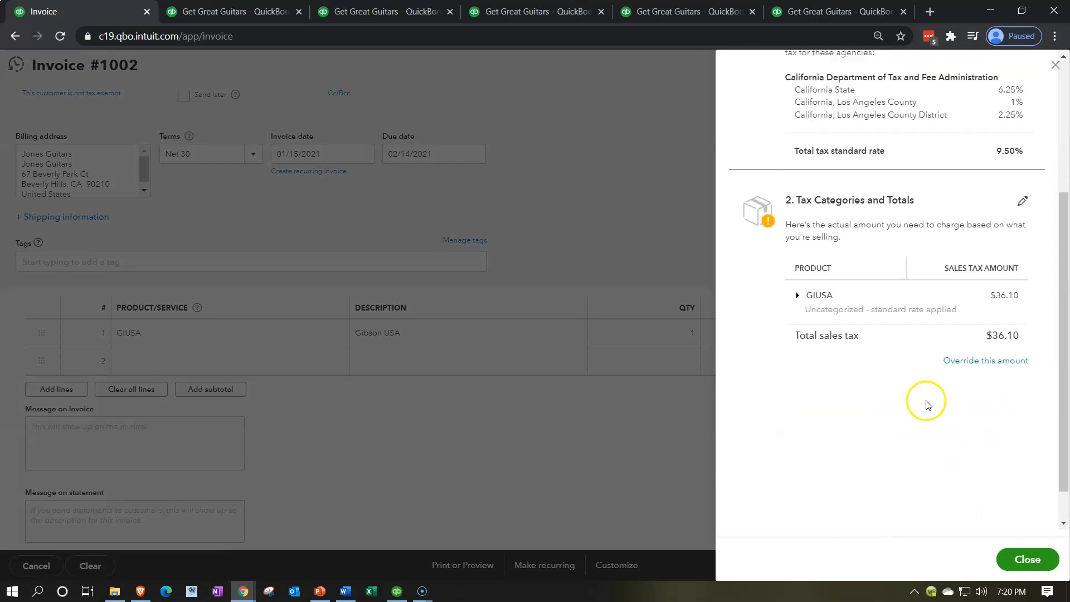
{"action": "left_click", "coordinate": [980, 361]}
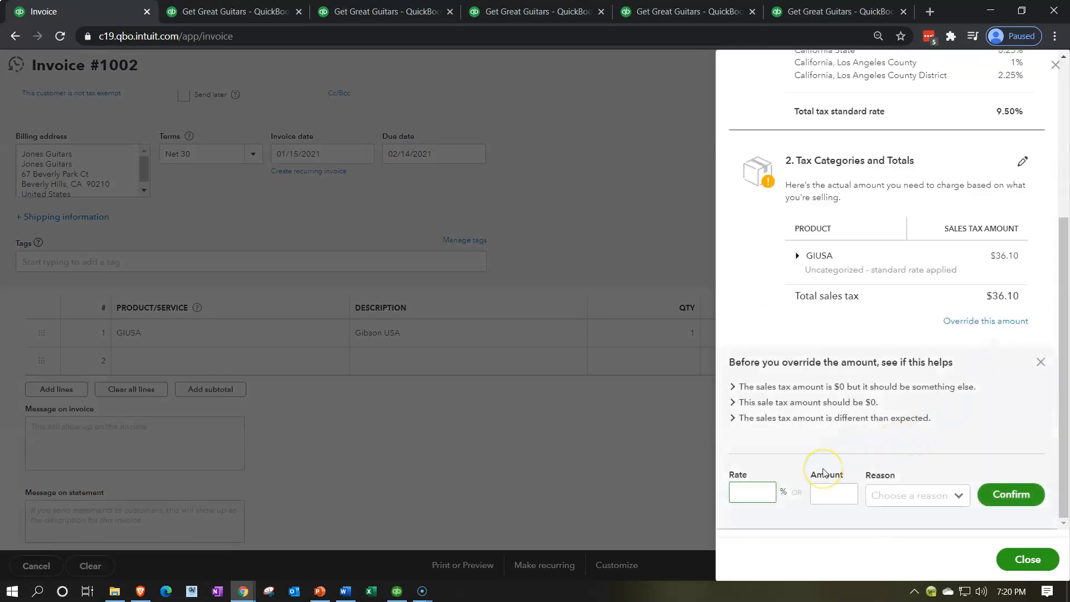
{"action": "type", "text": "5"}
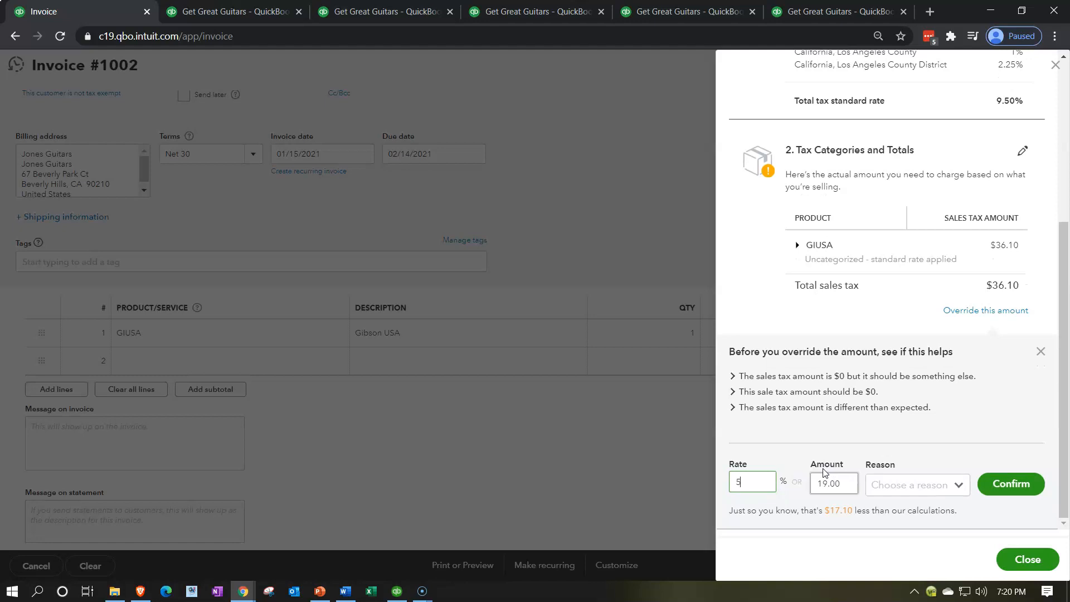
{"action": "left_click", "coordinate": [955, 491]}
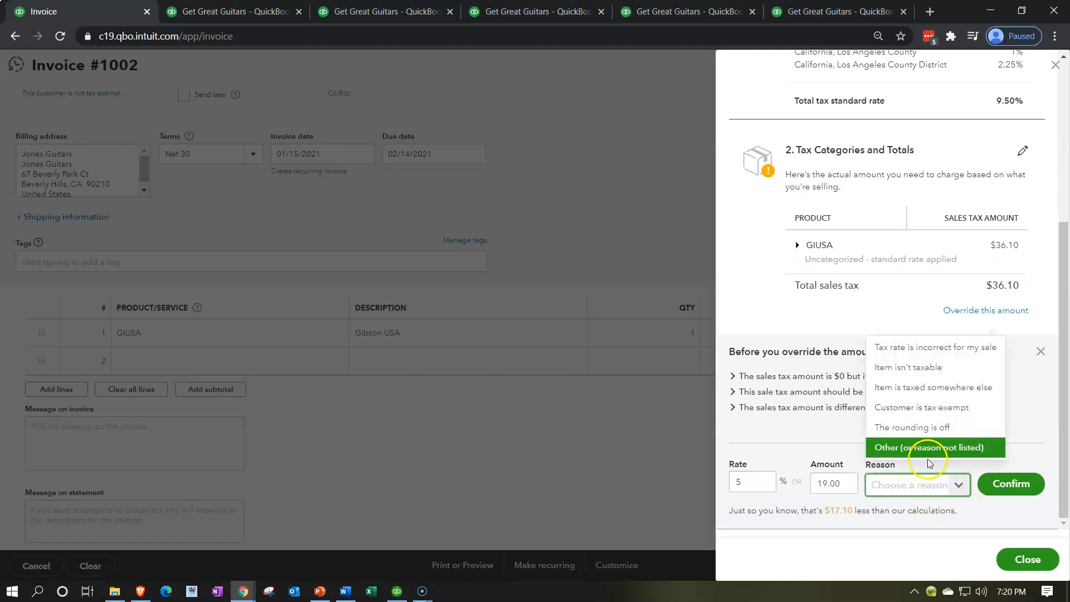
{"action": "left_click", "coordinate": [926, 451]}
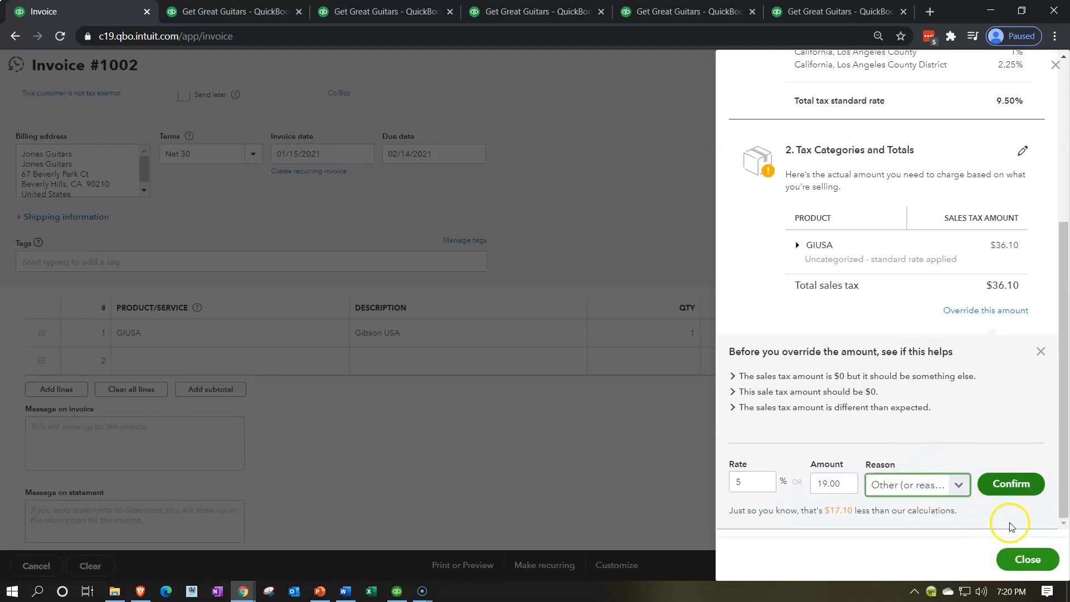
{"action": "left_click", "coordinate": [1019, 478]}
{"action": "left_click", "coordinate": [1020, 561]}
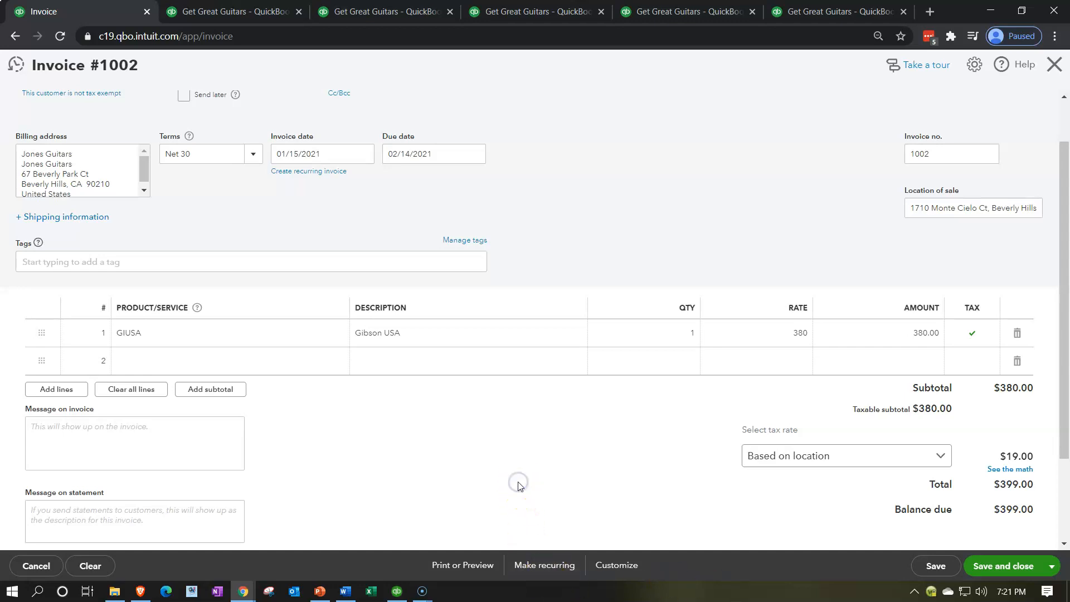
Step: Review the completed Jones Guitars invoice, and save and close it
{"action": "scroll", "coordinate": [441, 474], "scroll_direction": "up", "scroll_amount": 1}
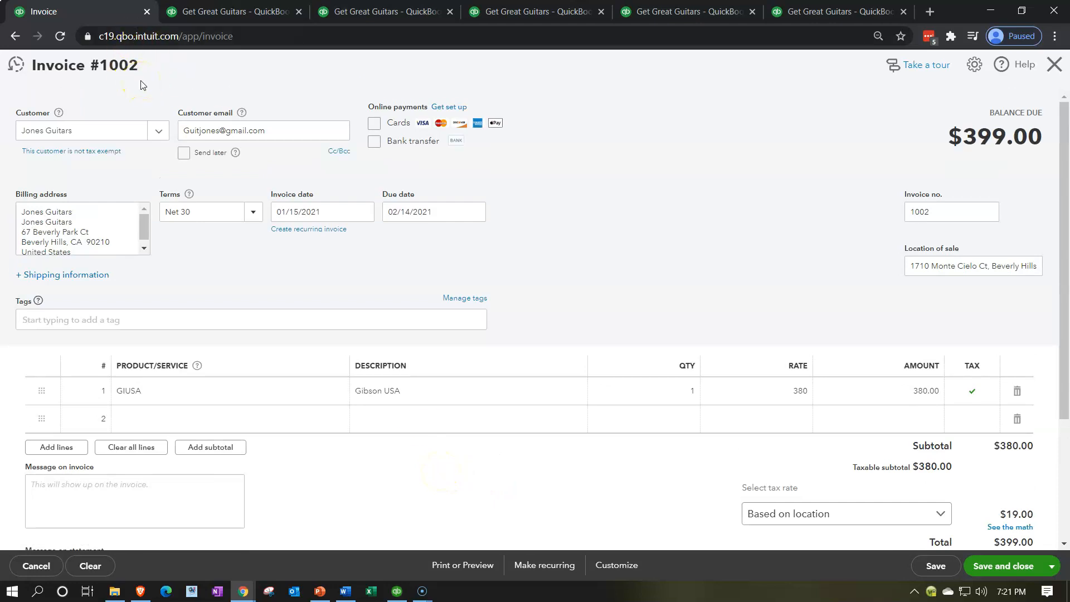
{"action": "scroll", "coordinate": [628, 334], "scroll_direction": "down", "scroll_amount": 3}
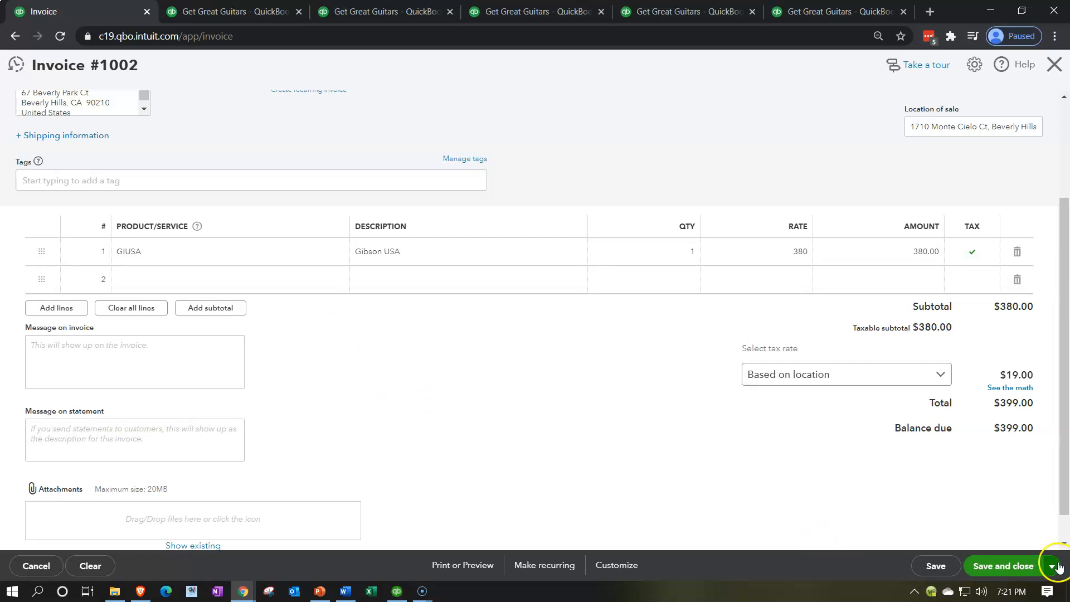
{"action": "left_click", "coordinate": [1002, 565]}
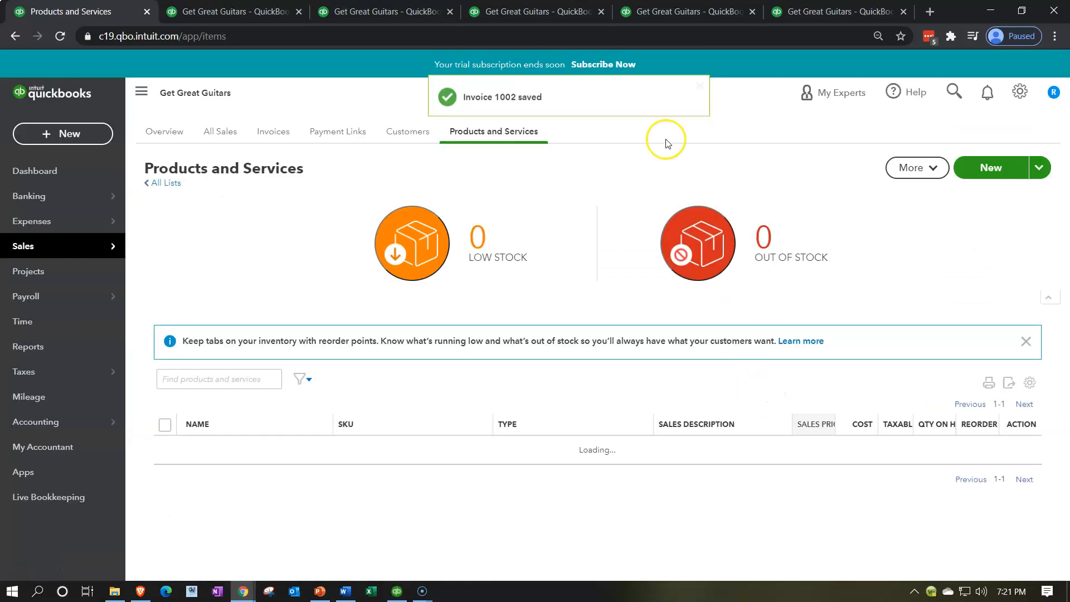
Step: Rerun the Trial Balance report for 01/01/2021 to 12/31/2021 and review its account balances
{"action": "left_click", "coordinate": [550, 11]}
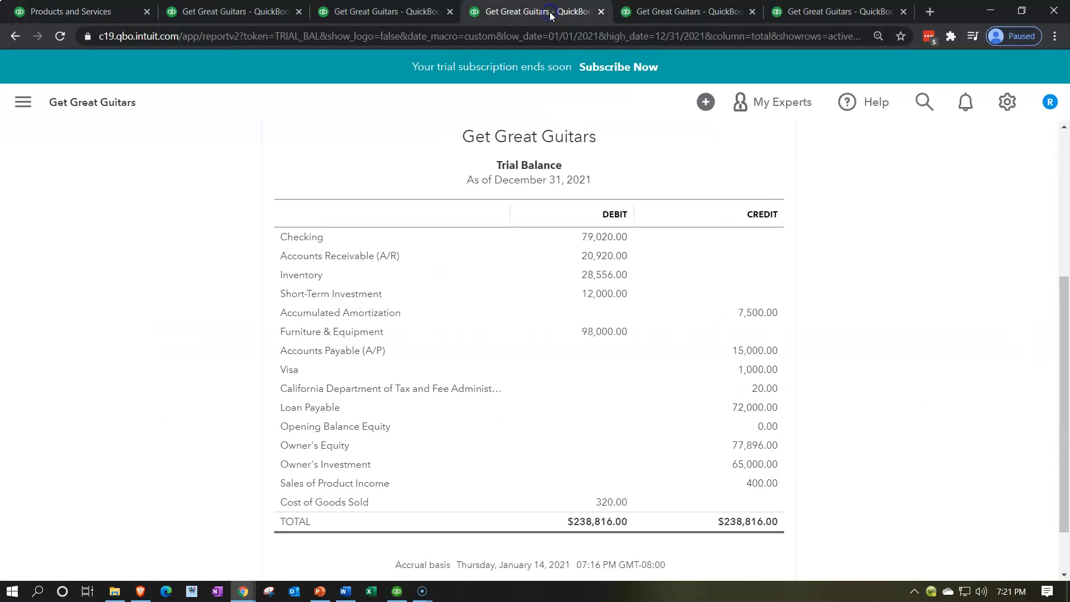
{"action": "key", "text": "ctrl+plus"}
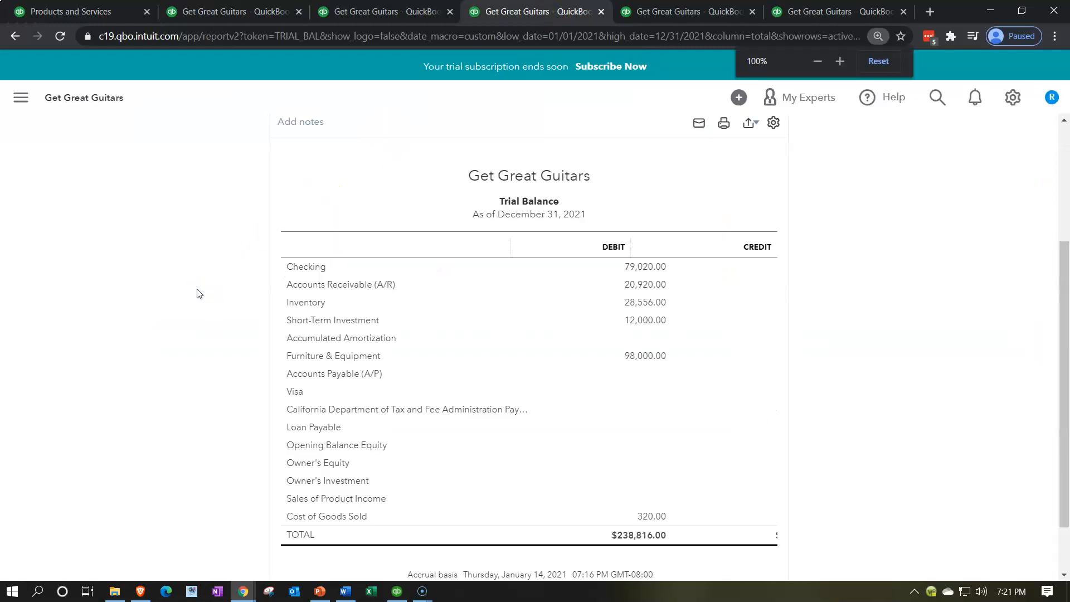
{"action": "key", "text": "ctrl+plus"}
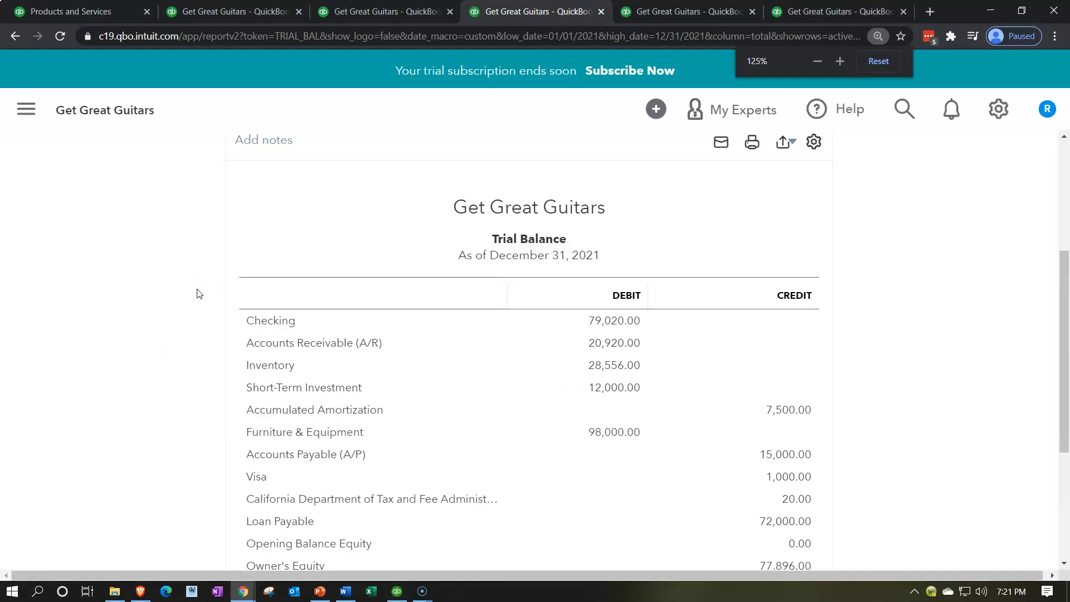
{"action": "scroll", "coordinate": [198, 291], "scroll_direction": "up", "scroll_amount": 3}
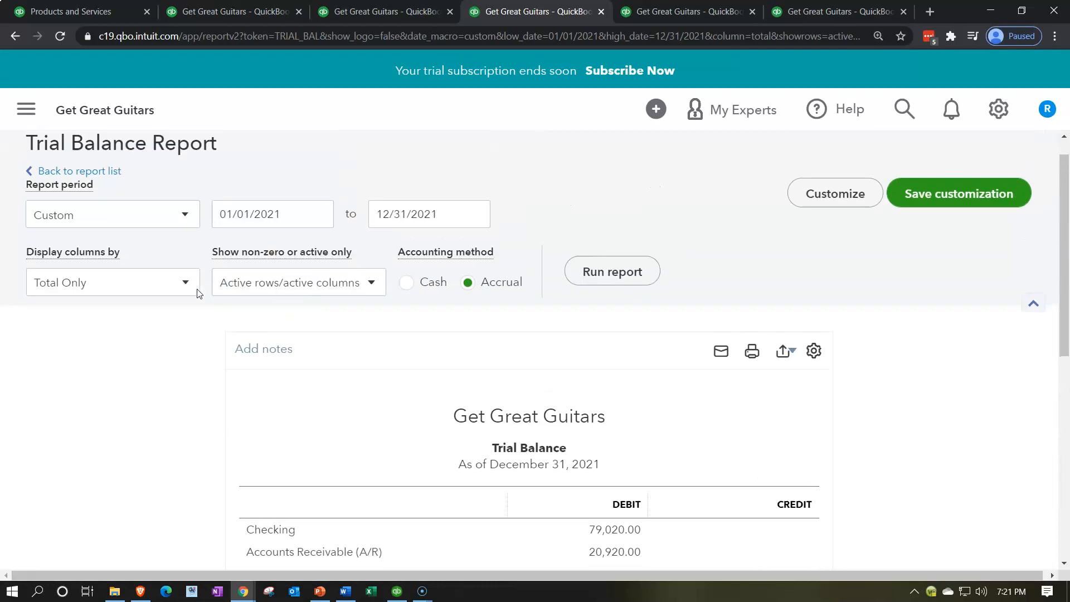
{"action": "left_click", "coordinate": [598, 274]}
{"action": "scroll", "coordinate": [215, 359], "scroll_direction": "down", "scroll_amount": 3}
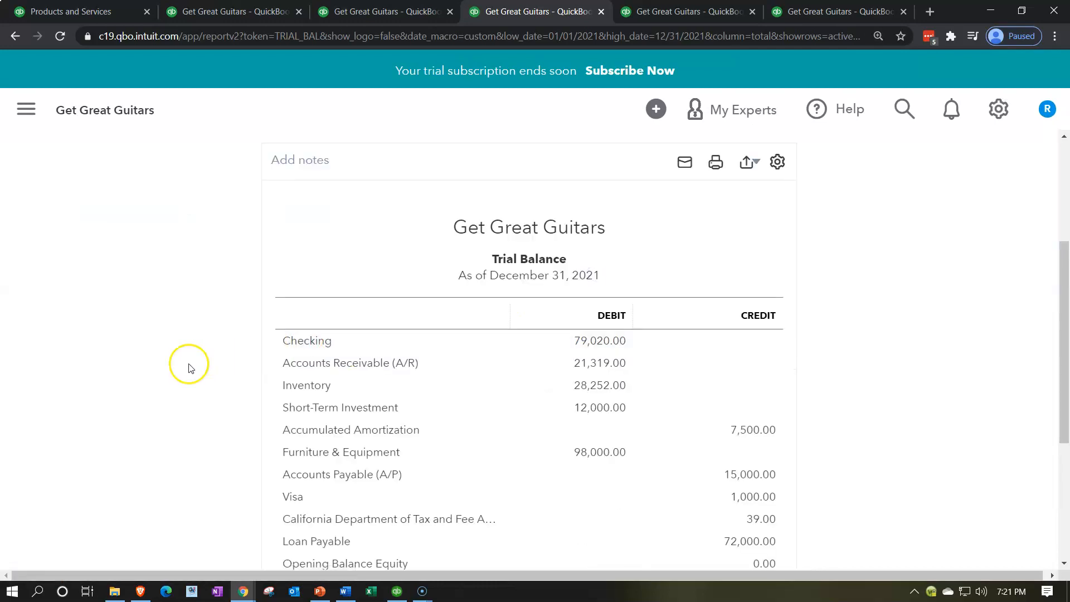
{"action": "scroll", "coordinate": [186, 363], "scroll_direction": "down", "scroll_amount": 3}
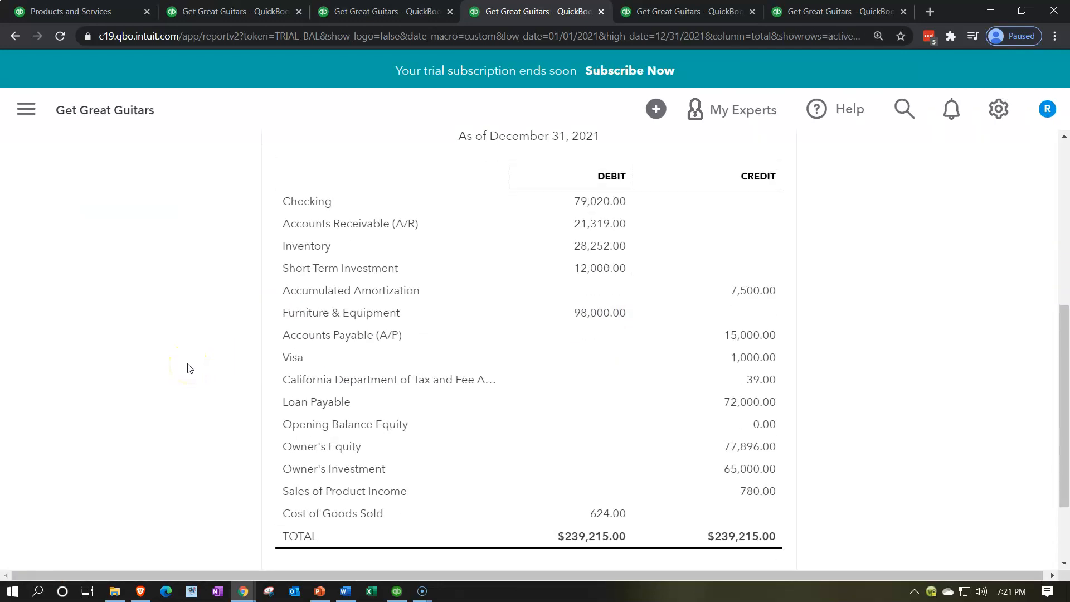
Step: Examine the invoices behind the Accounts Receivable balance in the Transaction Report, and return to the Trial Balance
{"action": "left_click", "coordinate": [576, 234]}
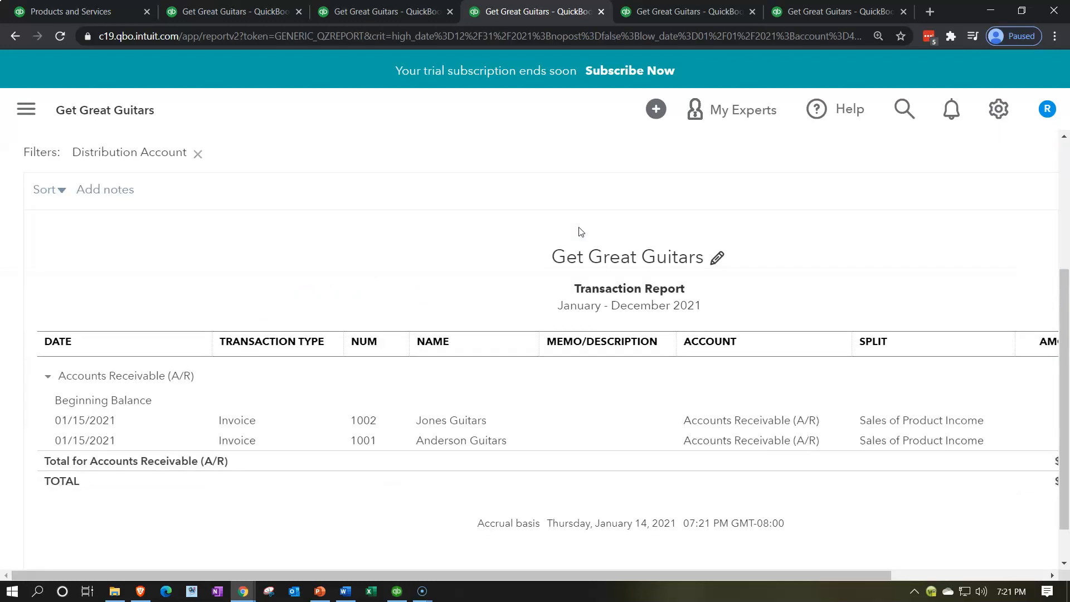
{"action": "key", "text": "ctrl+minus"}
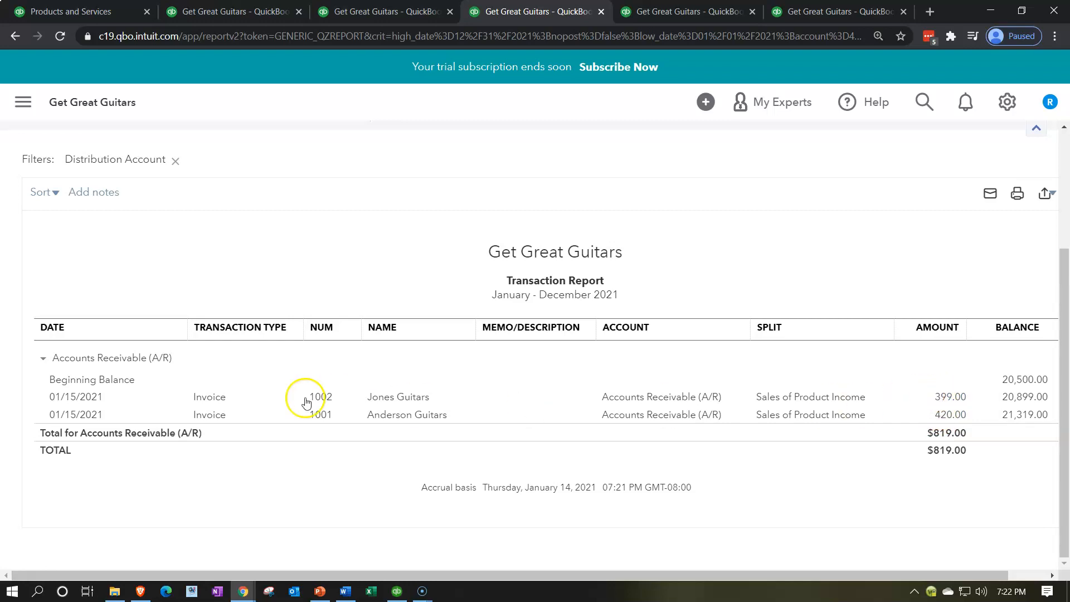
{"action": "scroll", "coordinate": [257, 399], "scroll_direction": "up", "scroll_amount": 3}
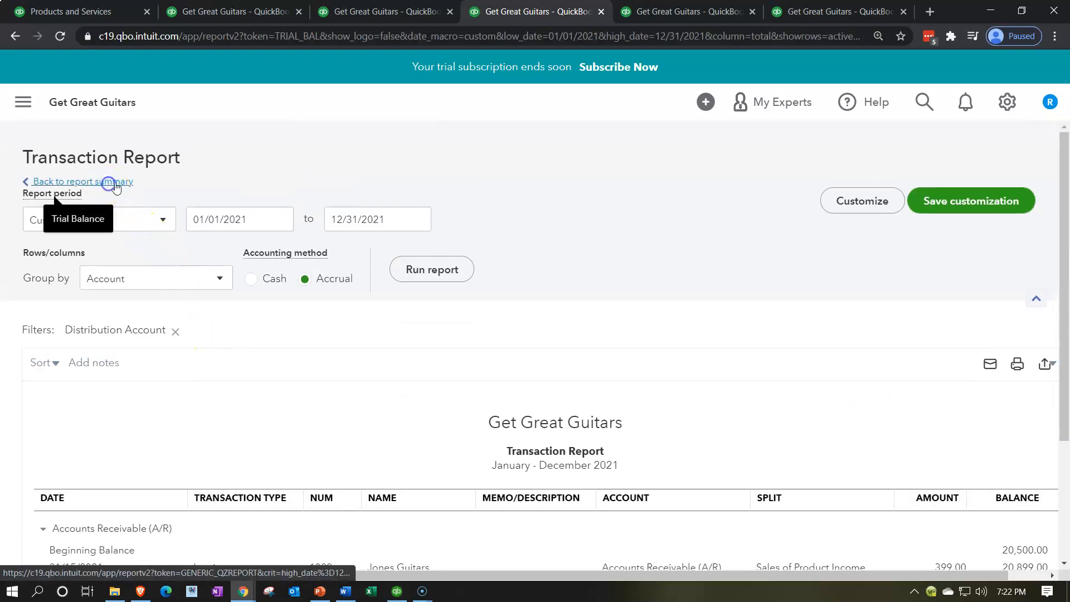
{"action": "left_click", "coordinate": [111, 186]}
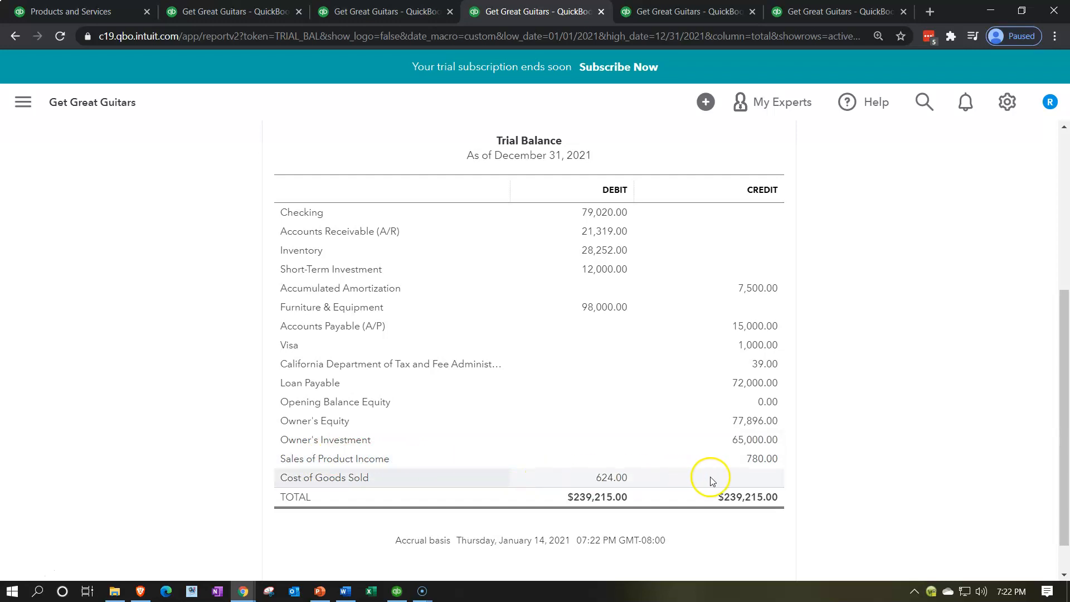
Step: Trace Sales of Product Income to the Jones Guitars invoice, check its subtotal and total, and return to the Trial Balance
{"action": "left_click", "coordinate": [756, 465]}
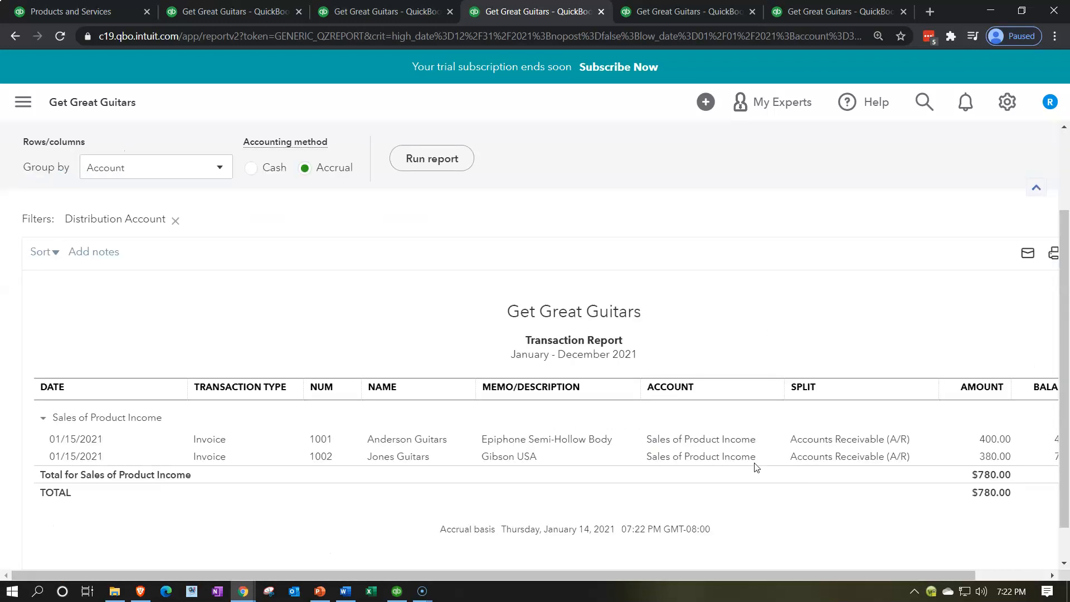
{"action": "left_click", "coordinate": [983, 462]}
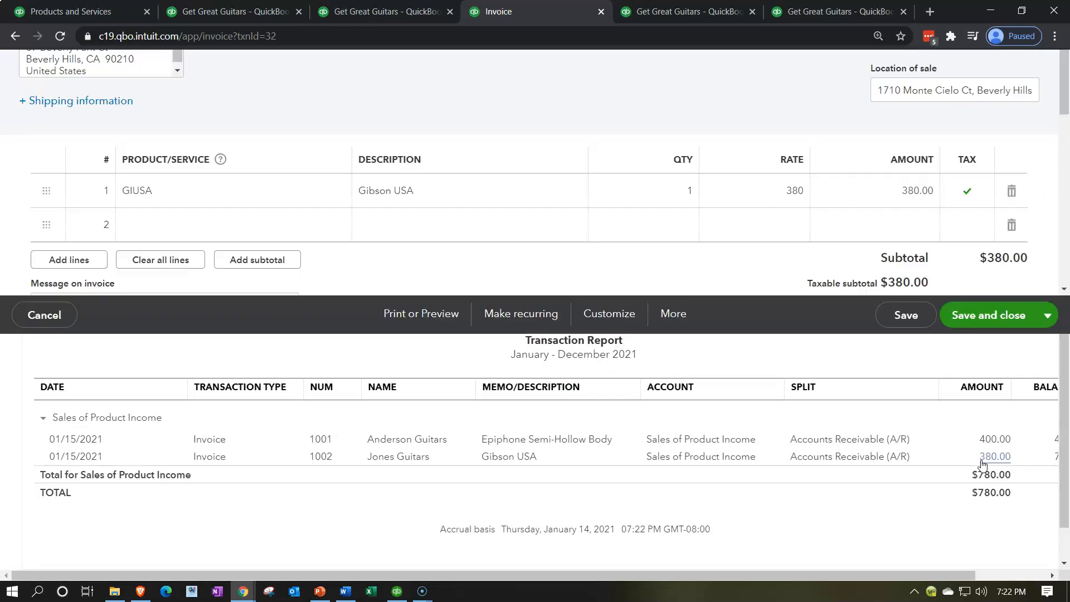
{"action": "scroll", "coordinate": [859, 467], "scroll_direction": "down", "scroll_amount": 3}
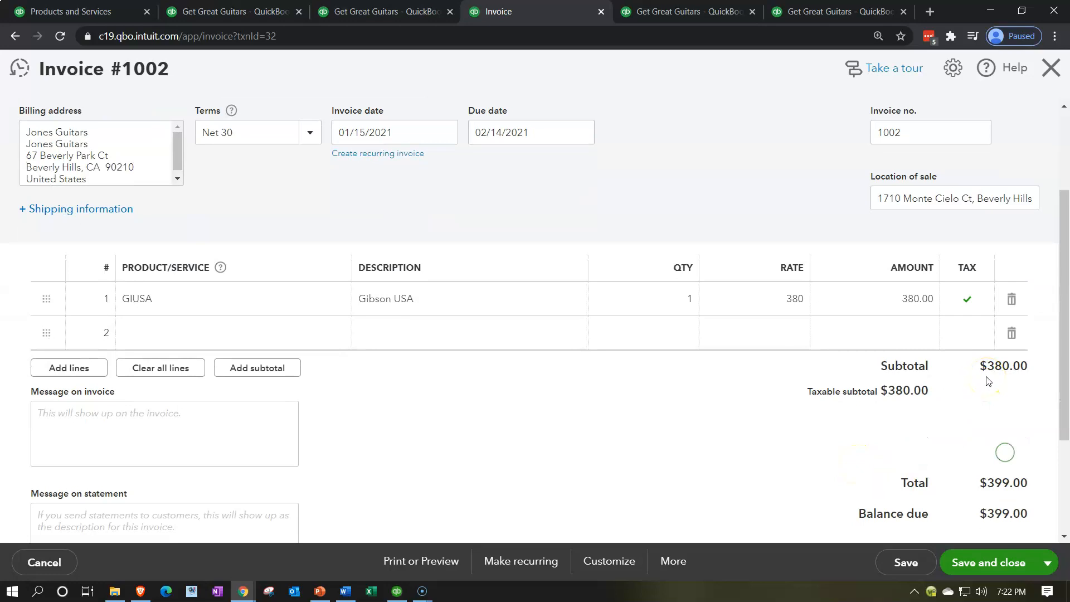
{"action": "scroll", "coordinate": [863, 424], "scroll_direction": "up", "scroll_amount": 3}
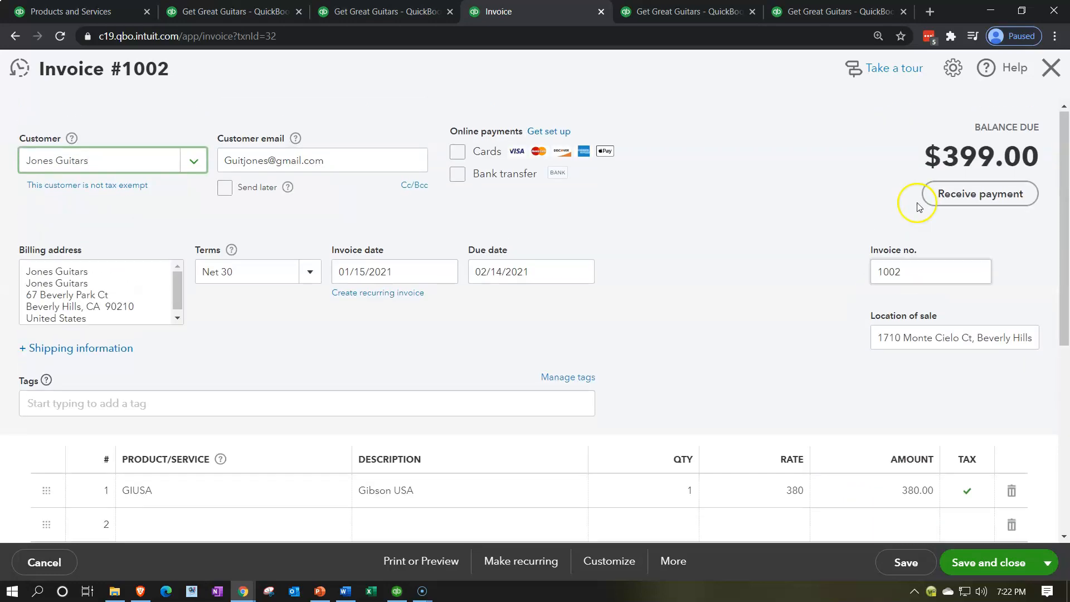
{"action": "left_click", "coordinate": [1053, 69]}
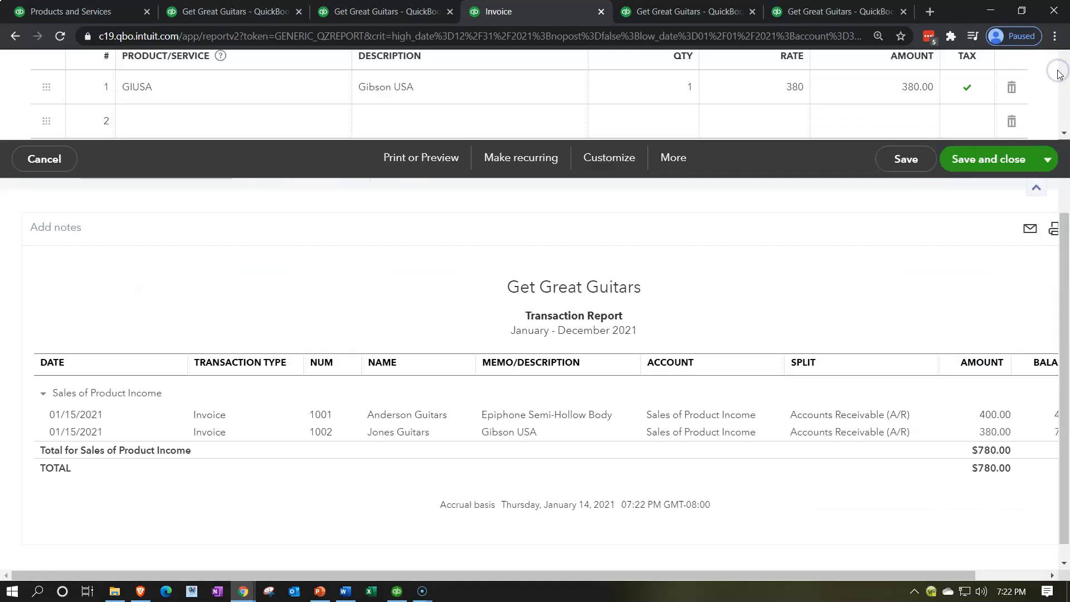
{"action": "left_click", "coordinate": [103, 184]}
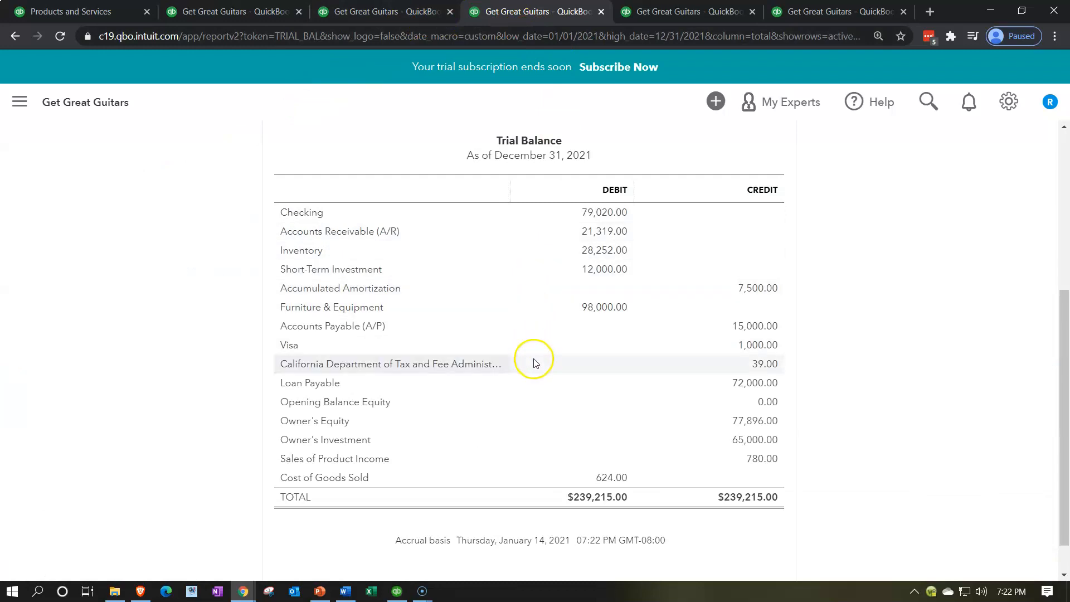
Step: Examine the invoice entries behind the California Department of Tax and Fee Administration payable, and return to the Trial Balance
{"action": "left_click", "coordinate": [768, 365]}
{"action": "scroll", "coordinate": [770, 371], "scroll_direction": "down", "scroll_amount": 3}
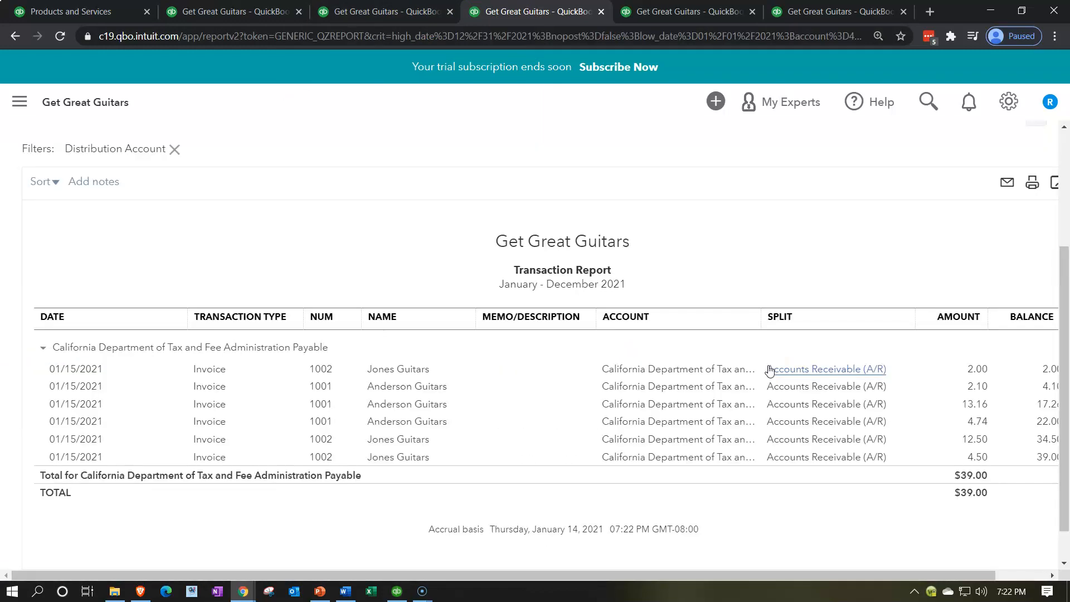
{"action": "left_click", "coordinate": [813, 425]}
{"action": "scroll", "coordinate": [196, 390], "scroll_direction": "up", "scroll_amount": 3}
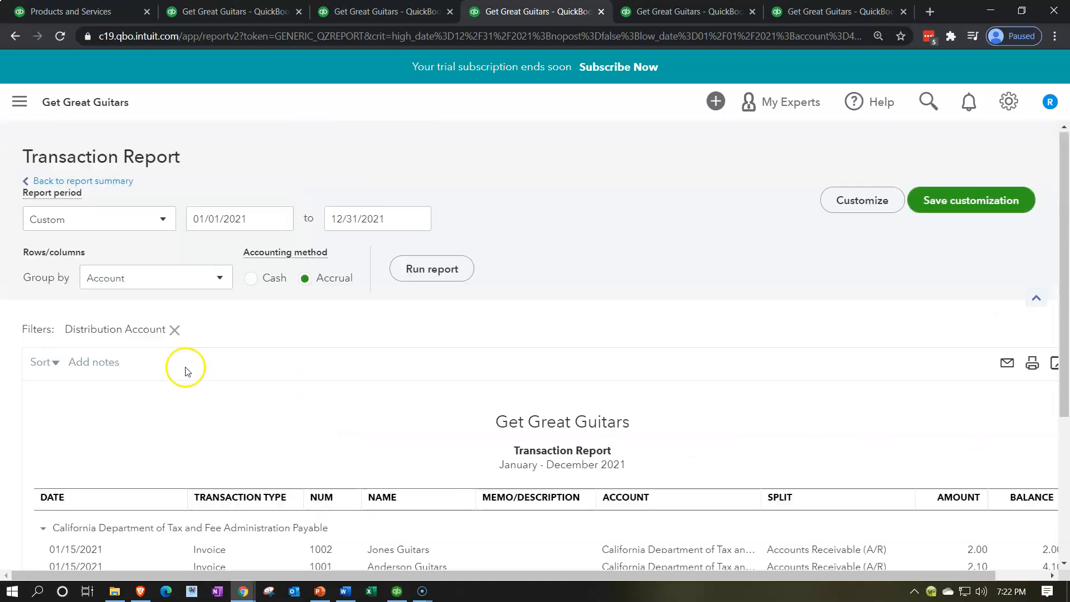
{"action": "left_click", "coordinate": [112, 186]}
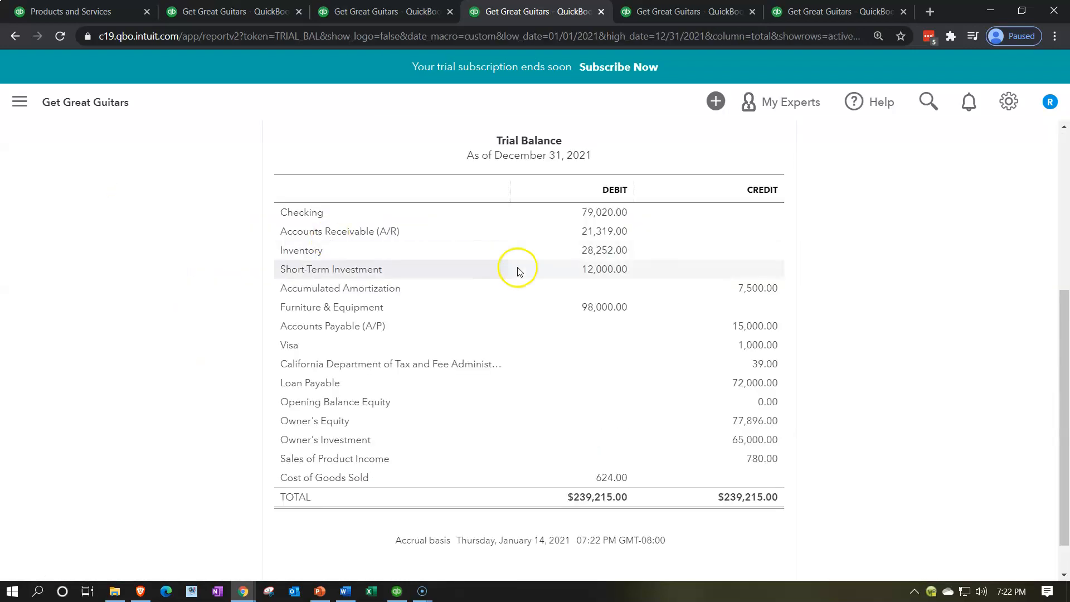
Step: Trace the Inventory balance to the Jones Guitars Gibson USA entry, inspect its source invoice, and return to the Trial Balance
{"action": "left_click", "coordinate": [619, 257]}
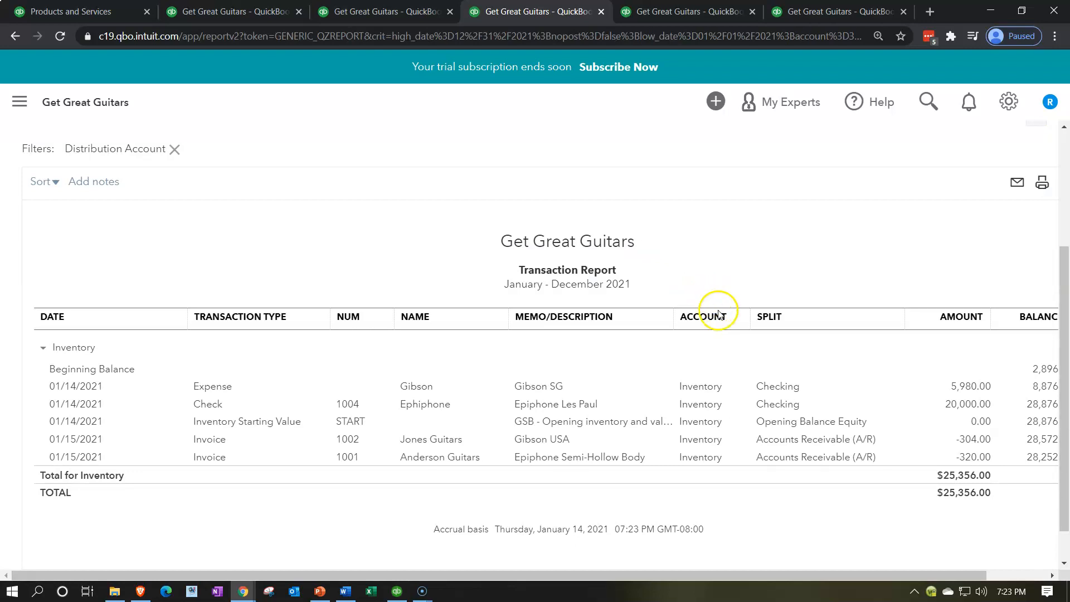
{"action": "left_click", "coordinate": [972, 443]}
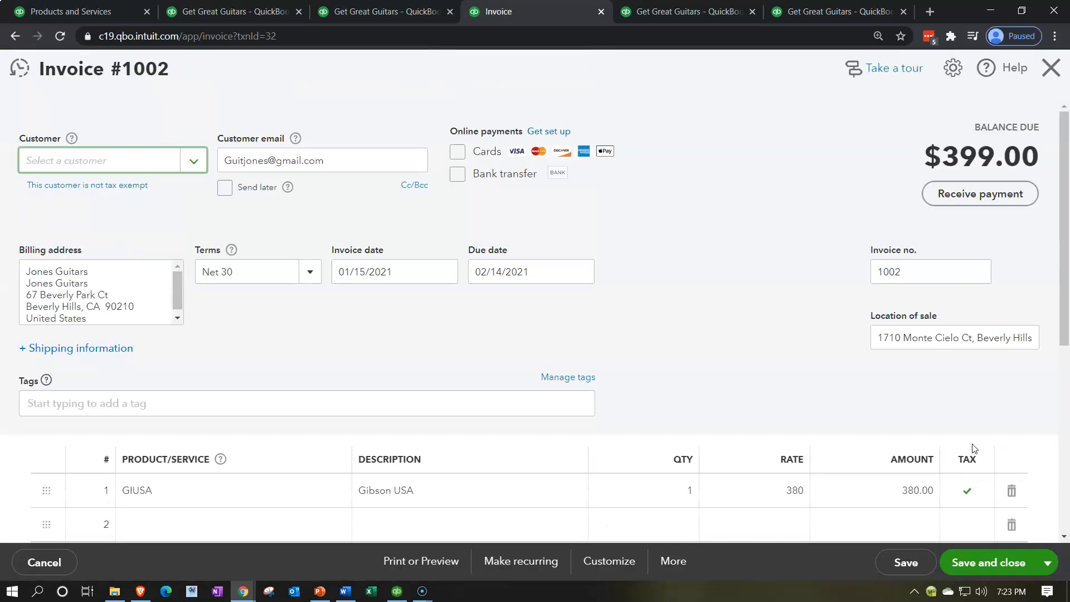
{"action": "scroll", "coordinate": [719, 340], "scroll_direction": "down", "scroll_amount": 3}
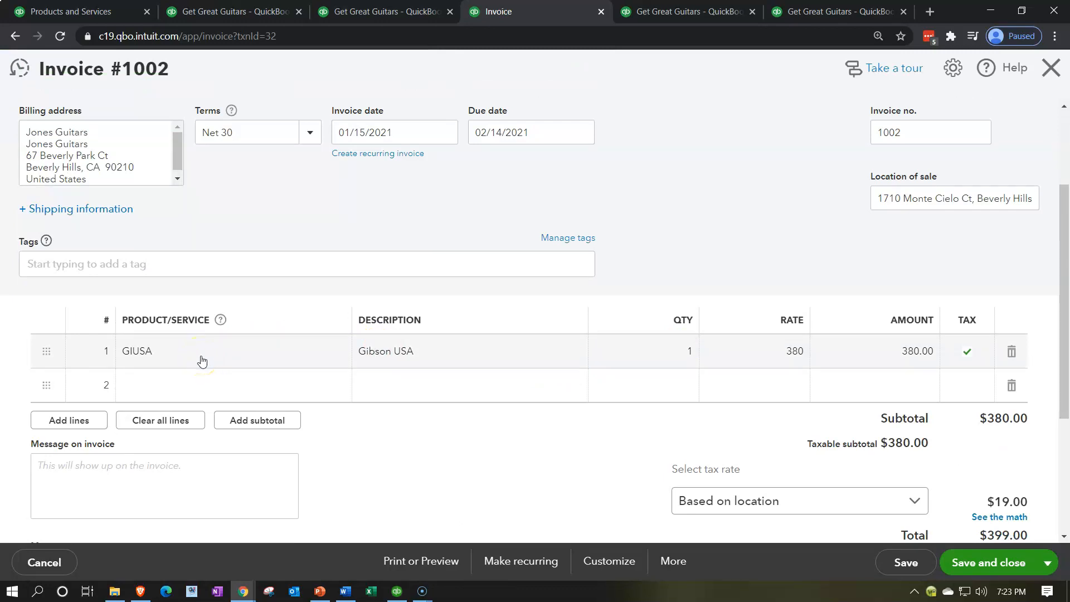
{"action": "scroll", "coordinate": [202, 361], "scroll_direction": "up", "scroll_amount": 3}
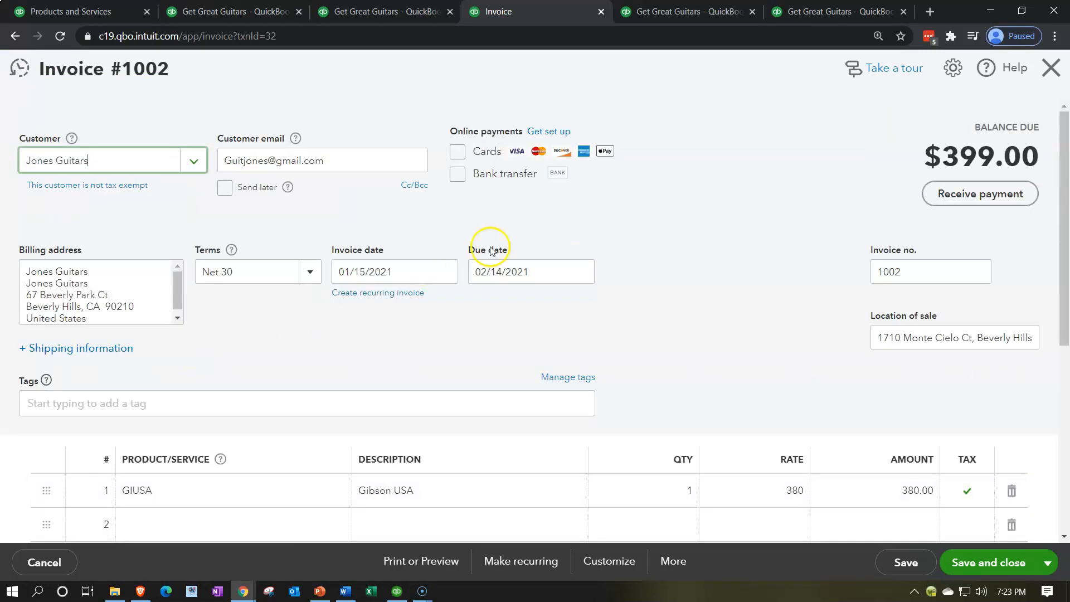
{"action": "left_click", "coordinate": [1051, 68]}
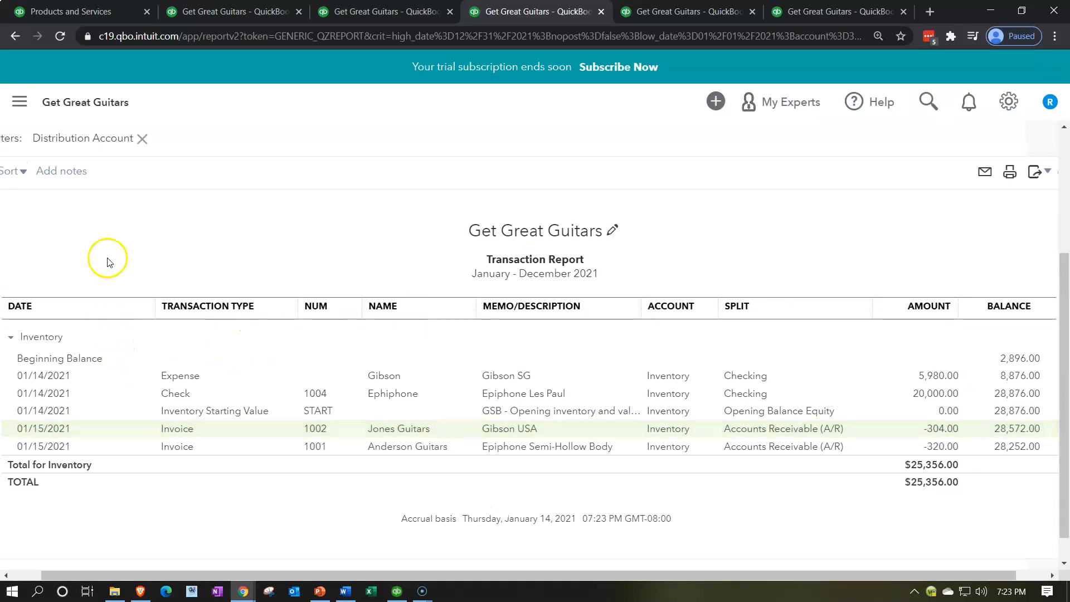
{"action": "scroll", "coordinate": [105, 251], "scroll_direction": "up", "scroll_amount": 3}
{"action": "left_click", "coordinate": [109, 181]}
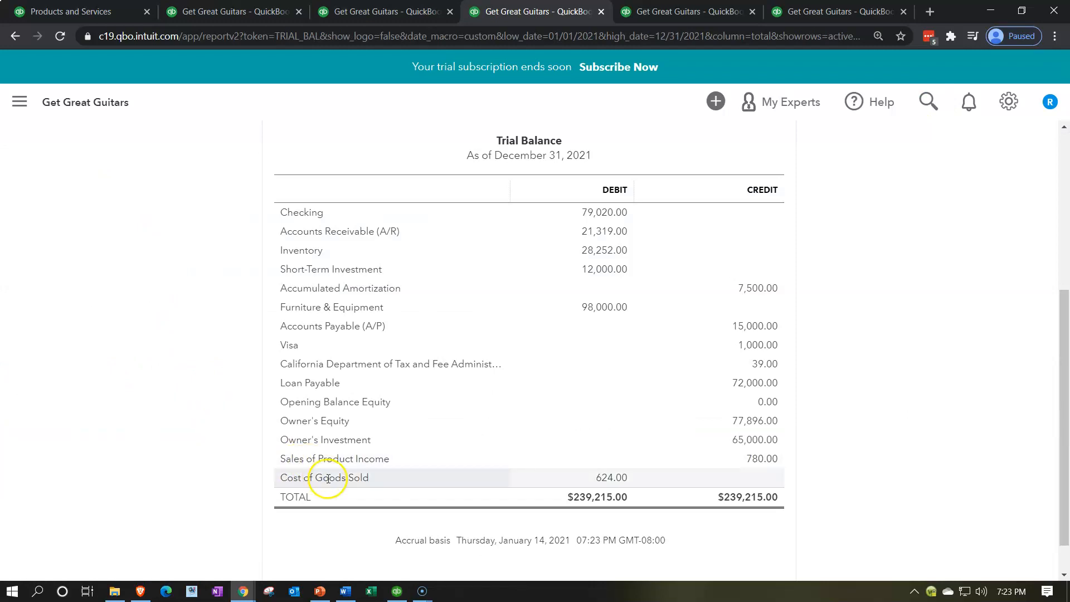
Step: Examine the invoice entries behind the Cost of Goods Sold balance, and return to the Trial Balance
{"action": "left_click", "coordinate": [601, 478]}
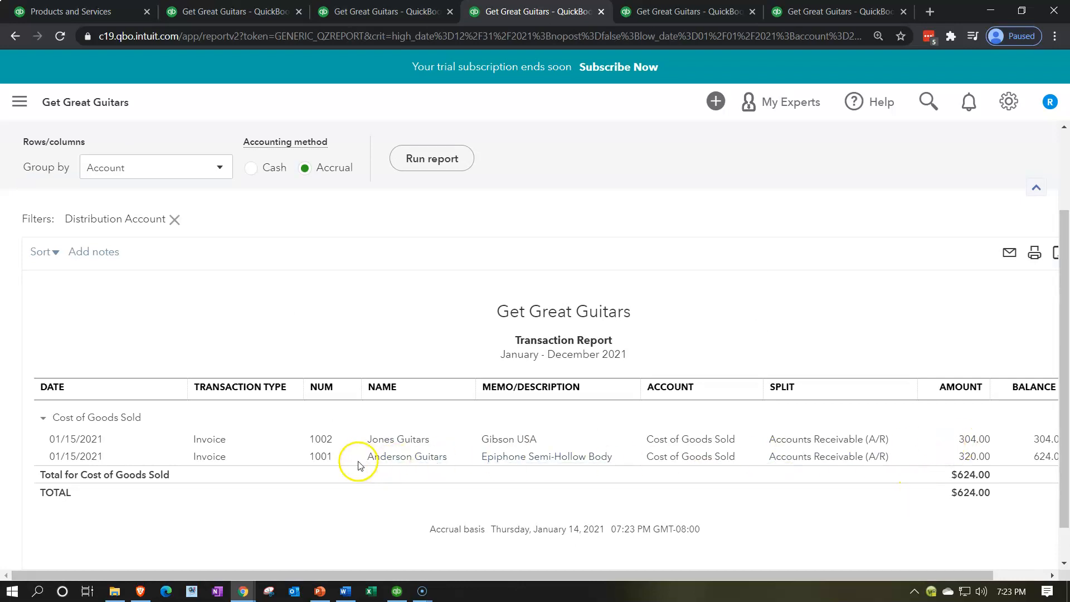
{"action": "scroll", "coordinate": [346, 446], "scroll_direction": "up", "scroll_amount": 2}
{"action": "left_click", "coordinate": [105, 177]}
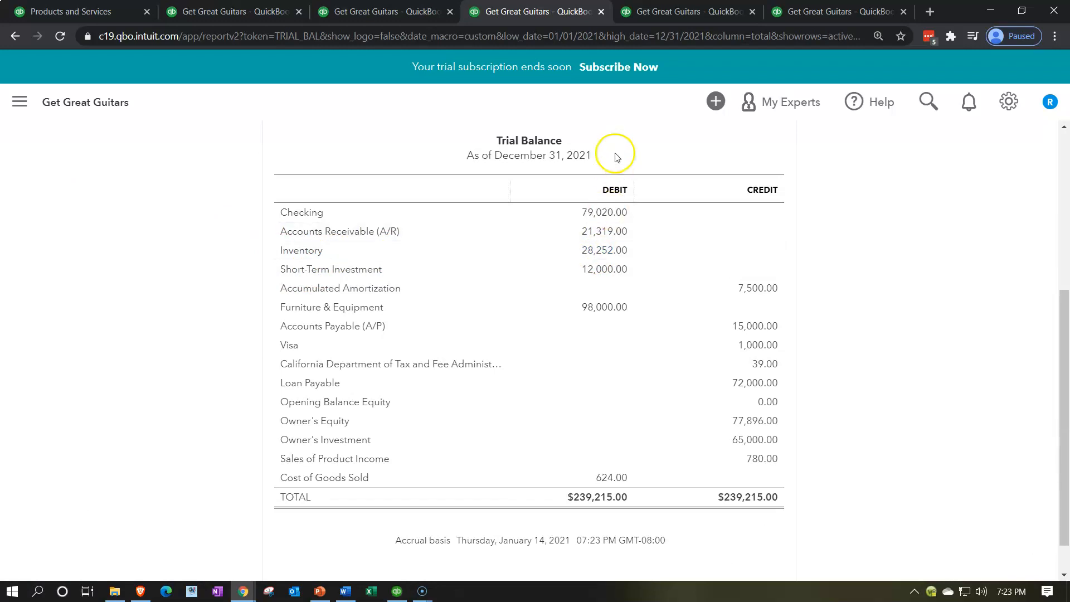
Step: Rerun the Inventory Valuation Summary as of 12/31/2021, collapse the navigation sidebar, and compare its total with the Trial Balance's Inventory account
{"action": "left_click", "coordinate": [651, 12]}
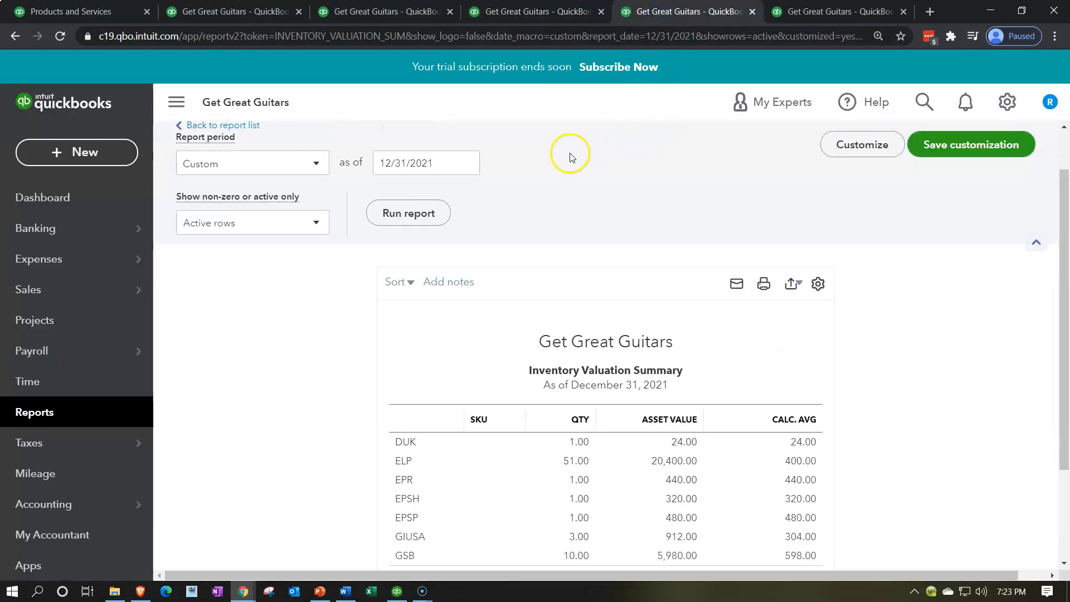
{"action": "left_click", "coordinate": [412, 215]}
{"action": "scroll", "coordinate": [353, 323], "scroll_direction": "down", "scroll_amount": 2}
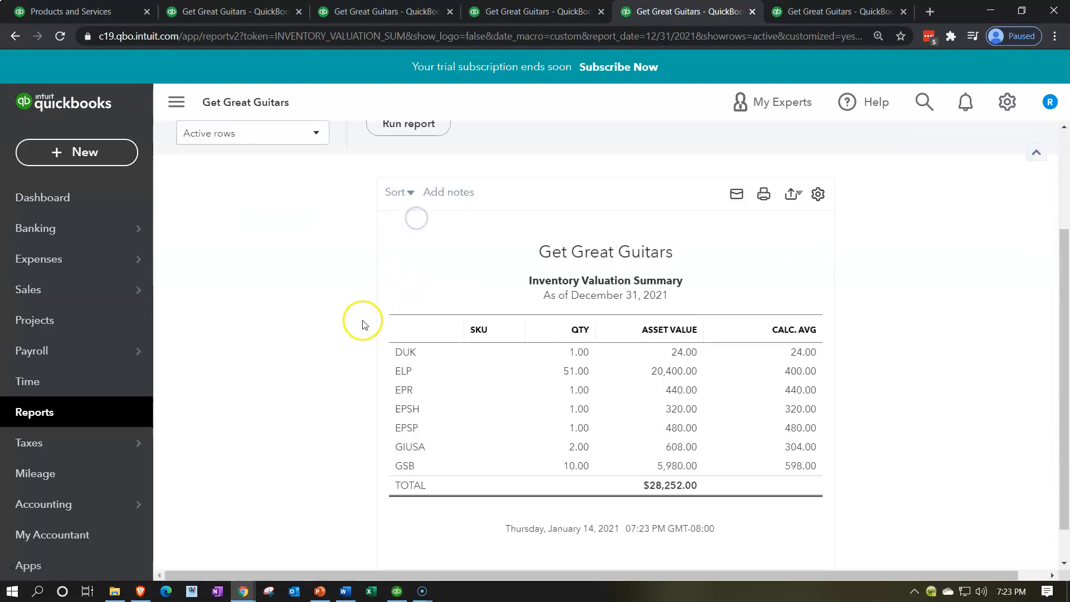
{"action": "left_click", "coordinate": [177, 106]}
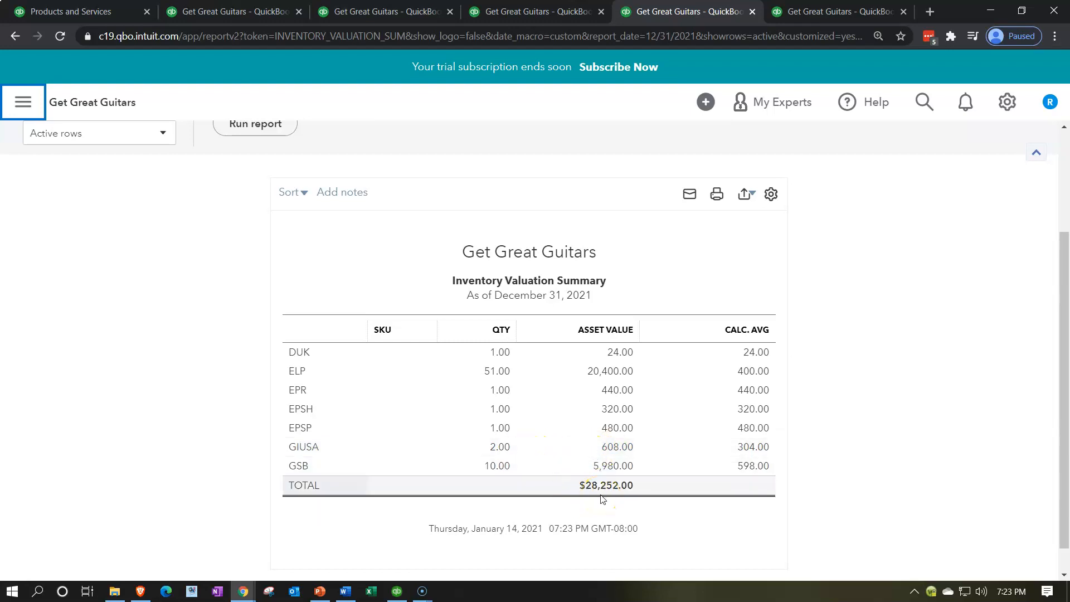
{"action": "left_click", "coordinate": [512, 17]}
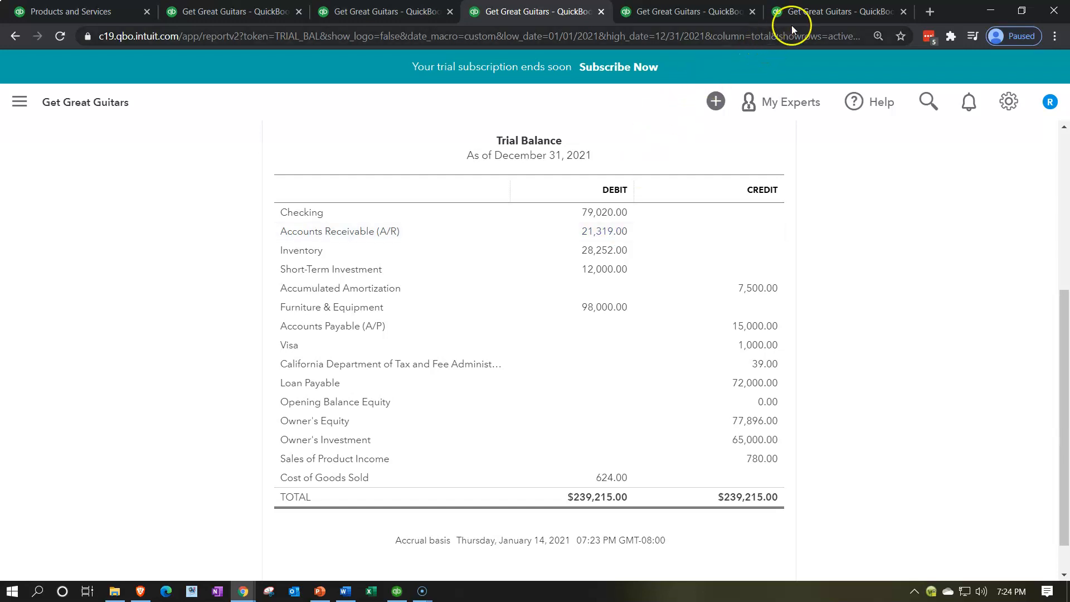
Step: Rerun the Customer Balance Detail report for all dates, collapse the navigation sidebar, and compare its total with Accounts Receivable on the Trial Balance
{"action": "left_click", "coordinate": [812, 15]}
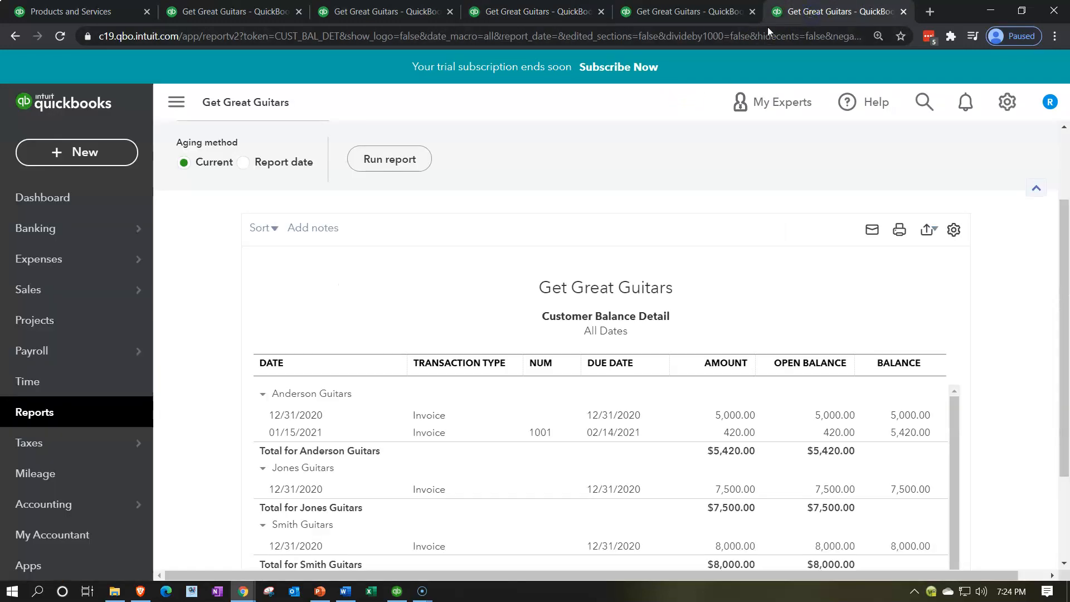
{"action": "left_click", "coordinate": [419, 162]}
{"action": "scroll", "coordinate": [223, 117], "scroll_direction": "down", "scroll_amount": 3}
{"action": "left_click", "coordinate": [178, 104]}
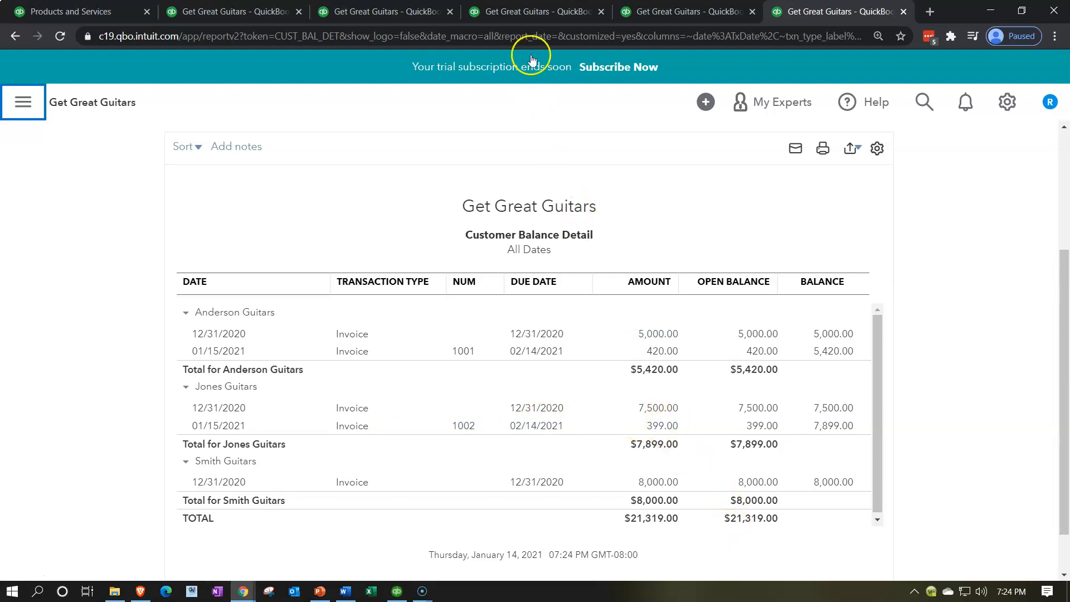
{"action": "left_click", "coordinate": [524, 12]}
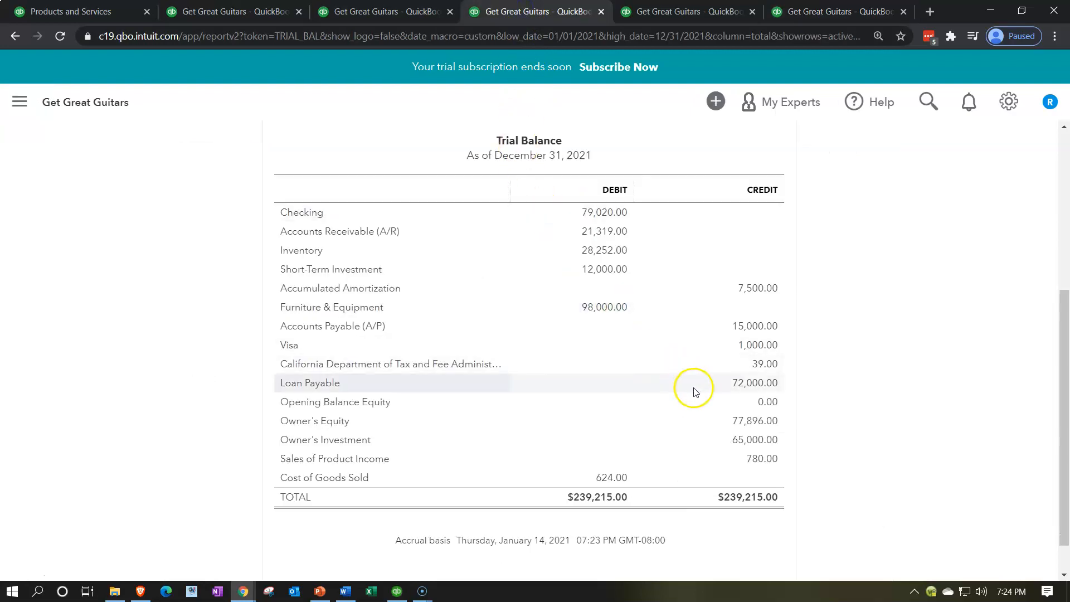